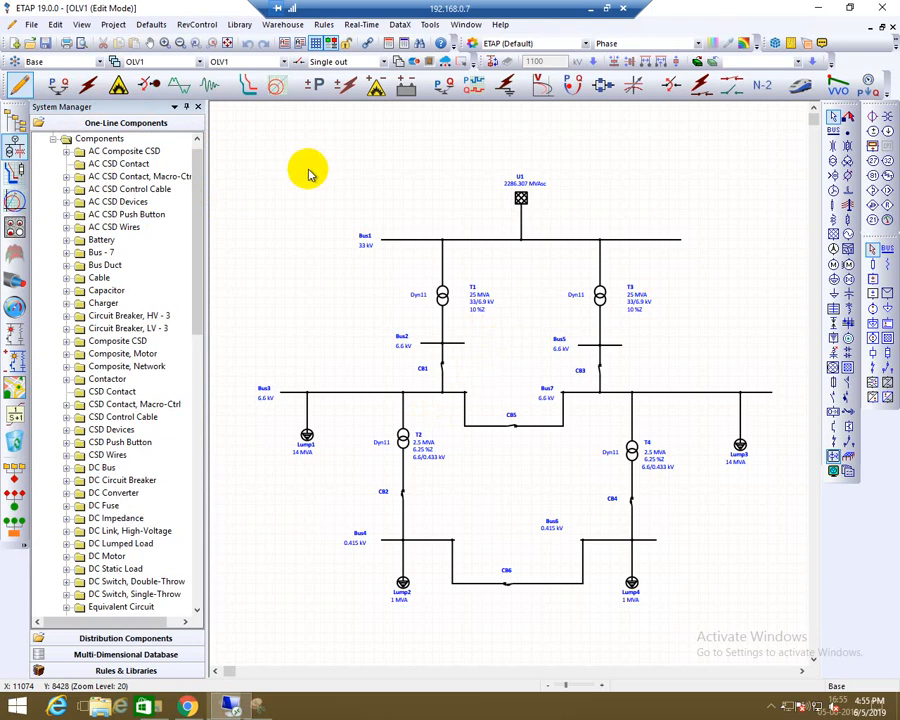
# Step: Open power grid U1's properties and examine its general information, voltage rating and short-circuit data
pyautogui.click(521, 200)
pyautogui.doubleClick(521, 200)
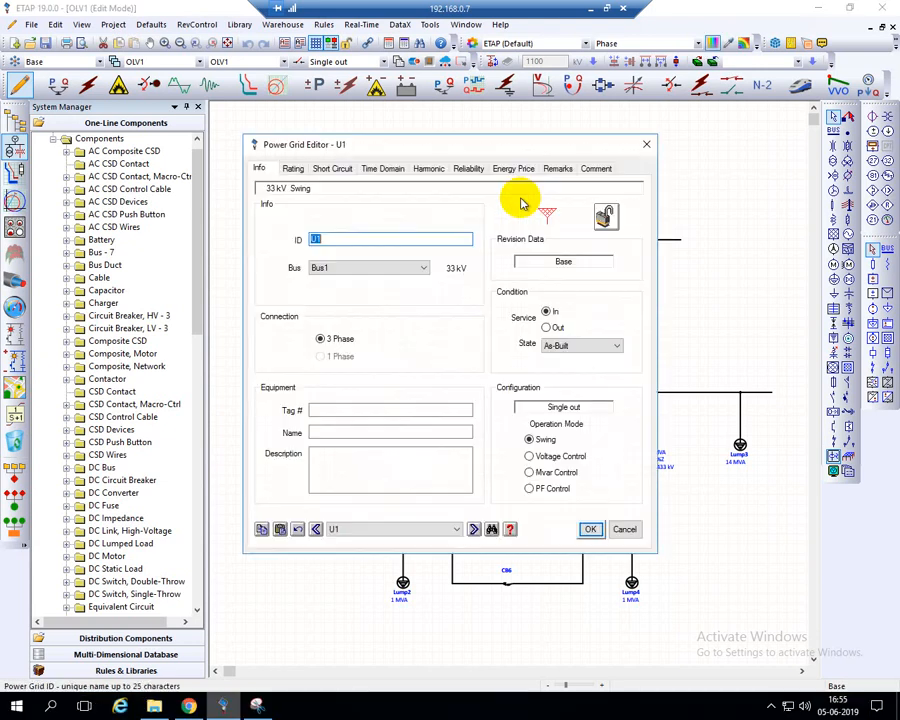
pyautogui.moveTo(502, 144); pyautogui.dragTo(280, 190)
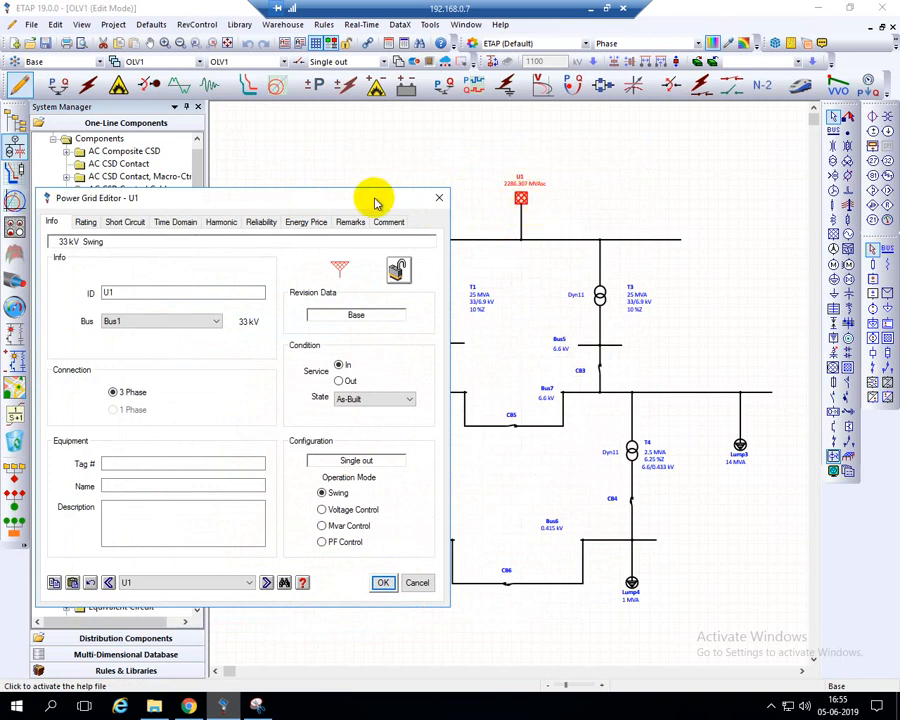
pyautogui.moveTo(371, 203); pyautogui.dragTo(597, 167)
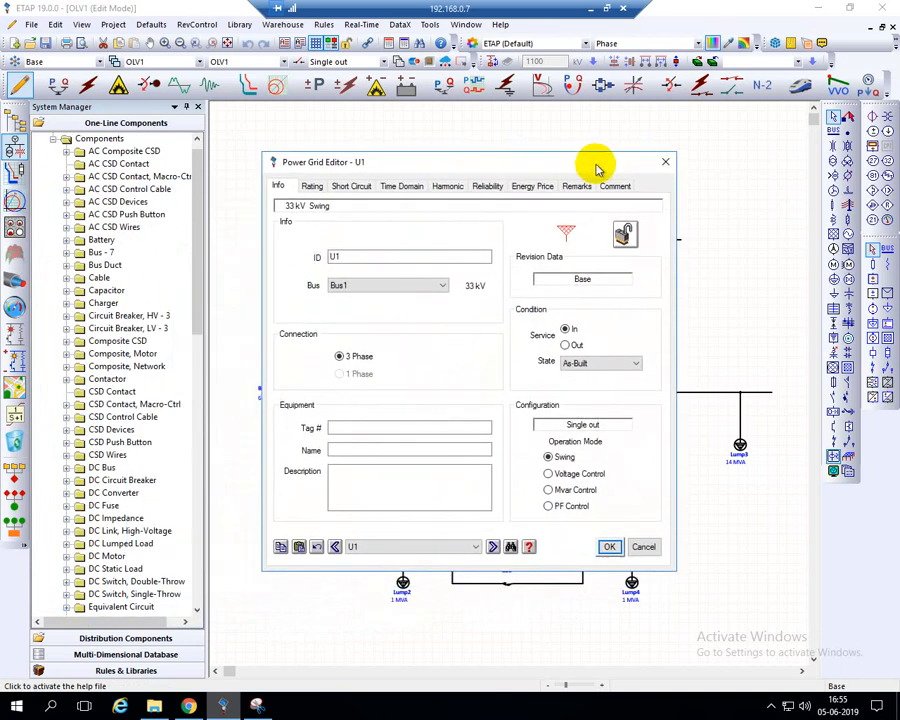
pyautogui.click(313, 190)
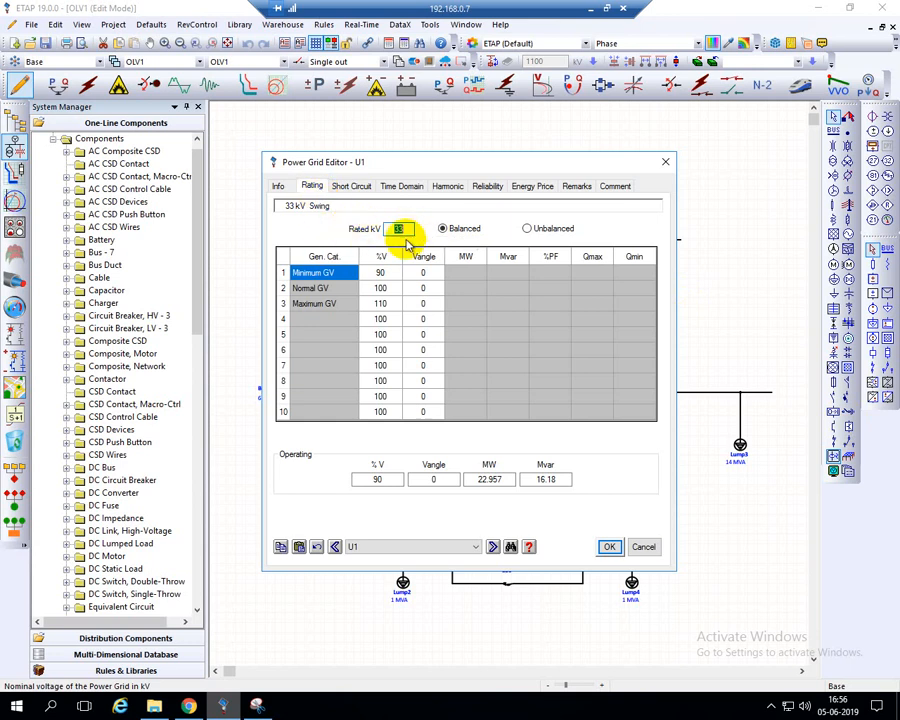
pyautogui.click(354, 192)
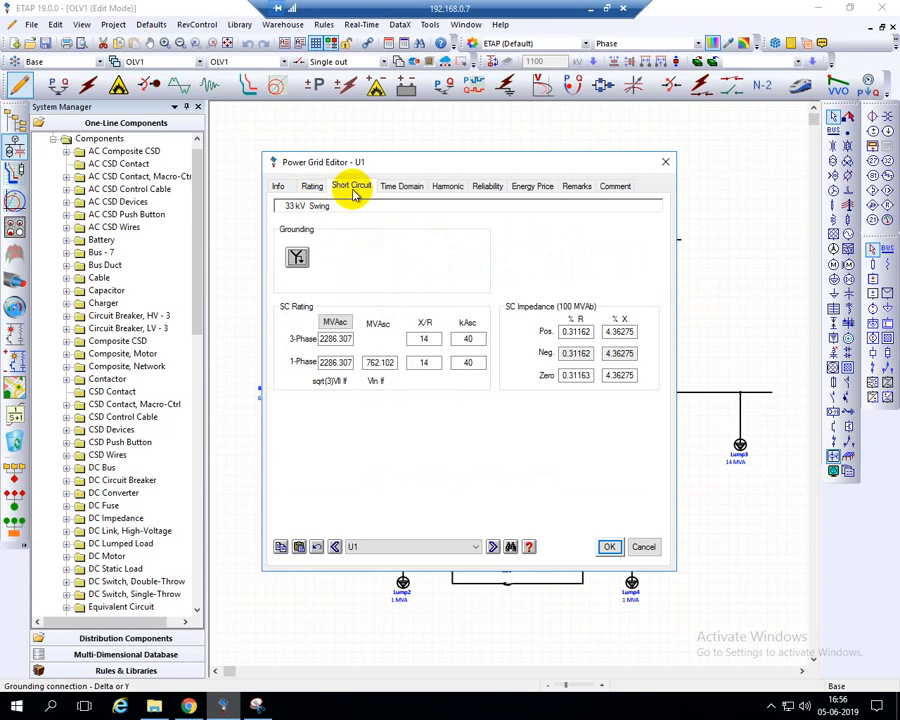
pyautogui.moveTo(468, 171); pyautogui.dragTo(538, 165)
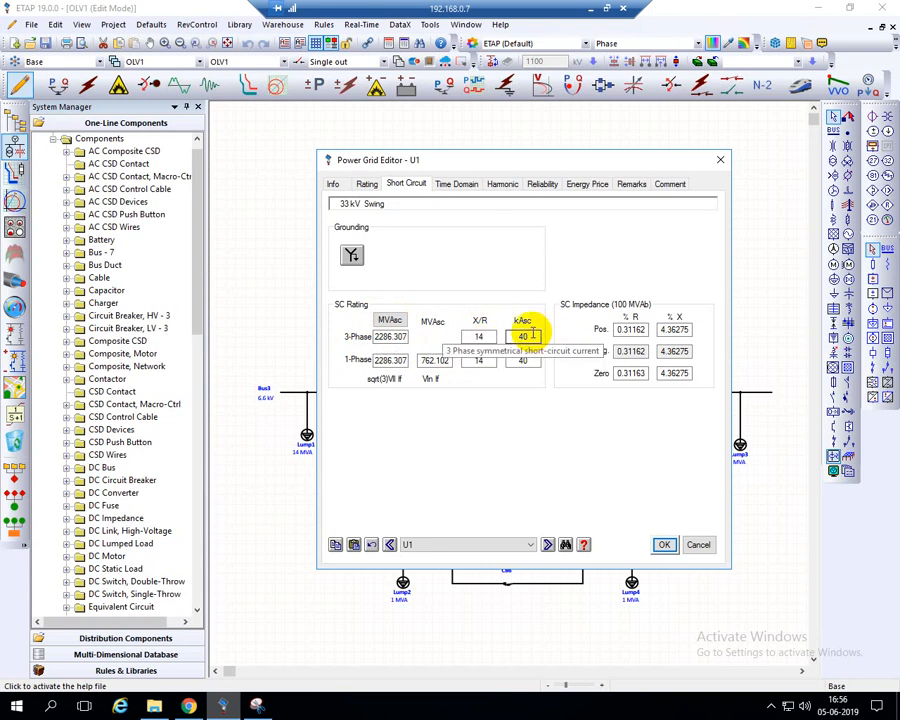
pyautogui.doubleClick(524, 336)
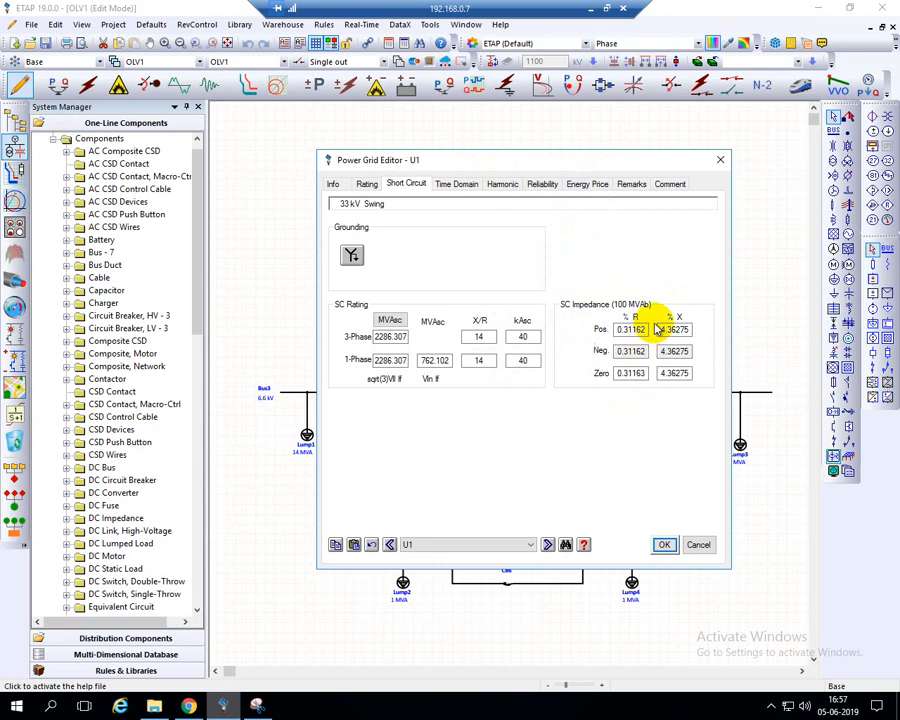
# Step: Recheck power grid U1's rating, short-circuit data and operation mode, and close its properties
pyautogui.click(369, 187)
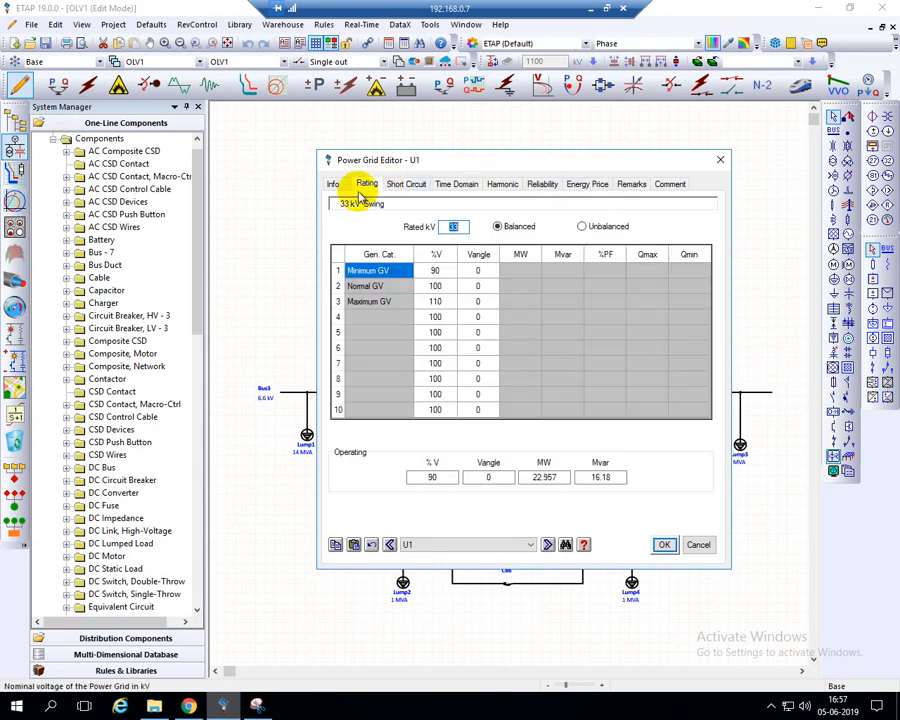
pyautogui.click(405, 188)
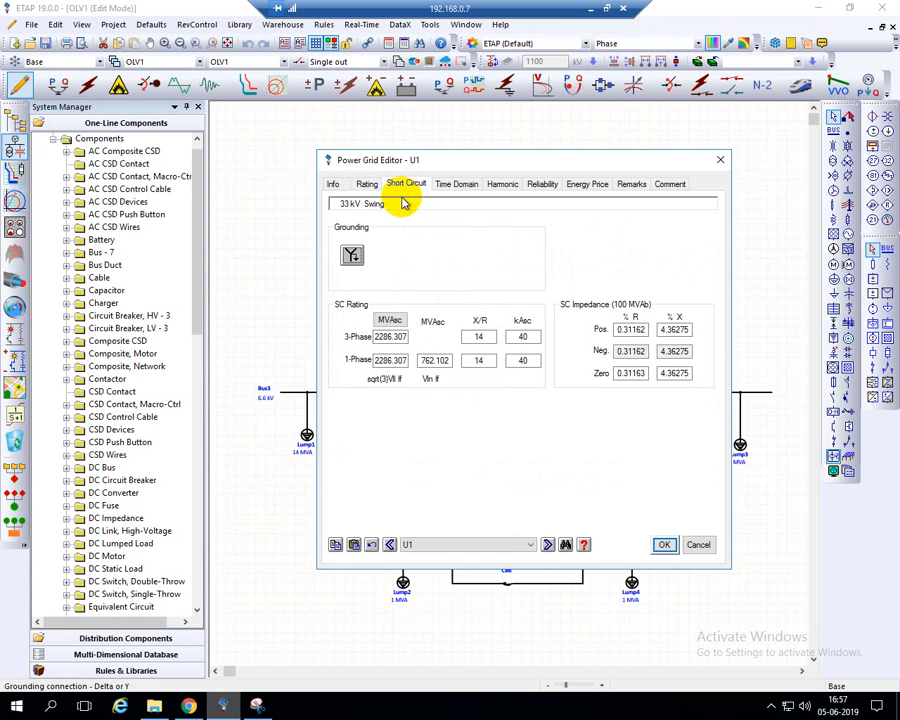
pyautogui.click(335, 189)
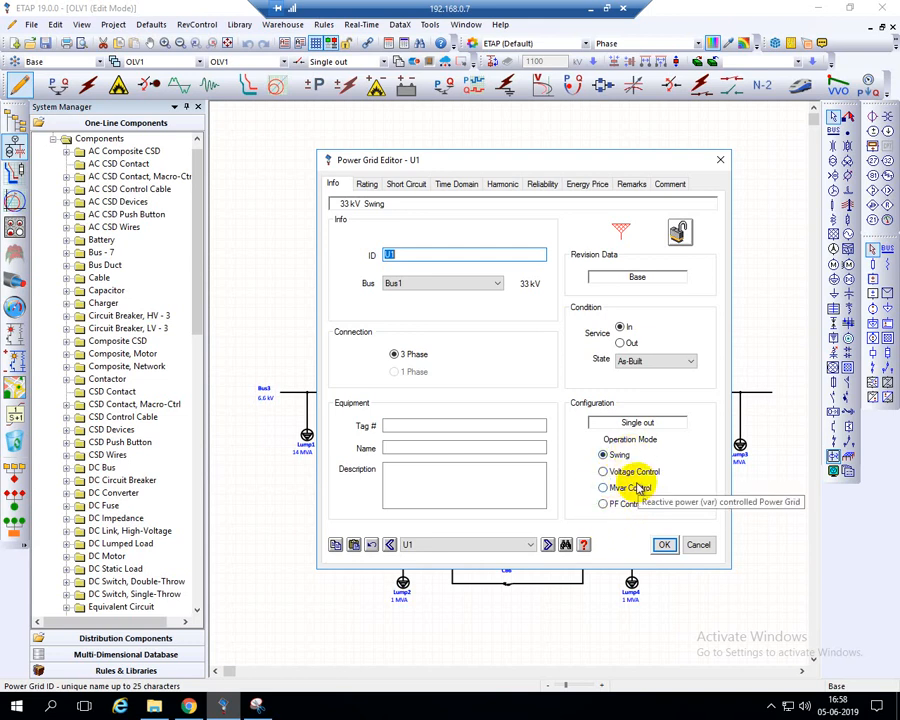
pyautogui.moveTo(613, 157); pyautogui.dragTo(633, 270)
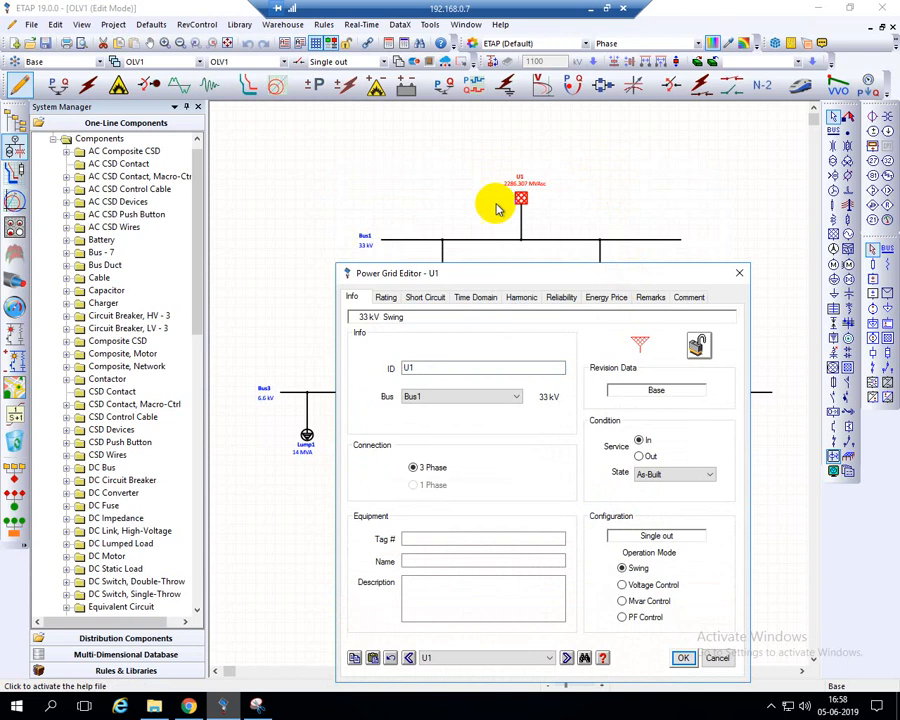
pyautogui.moveTo(578, 277); pyautogui.dragTo(556, 186)
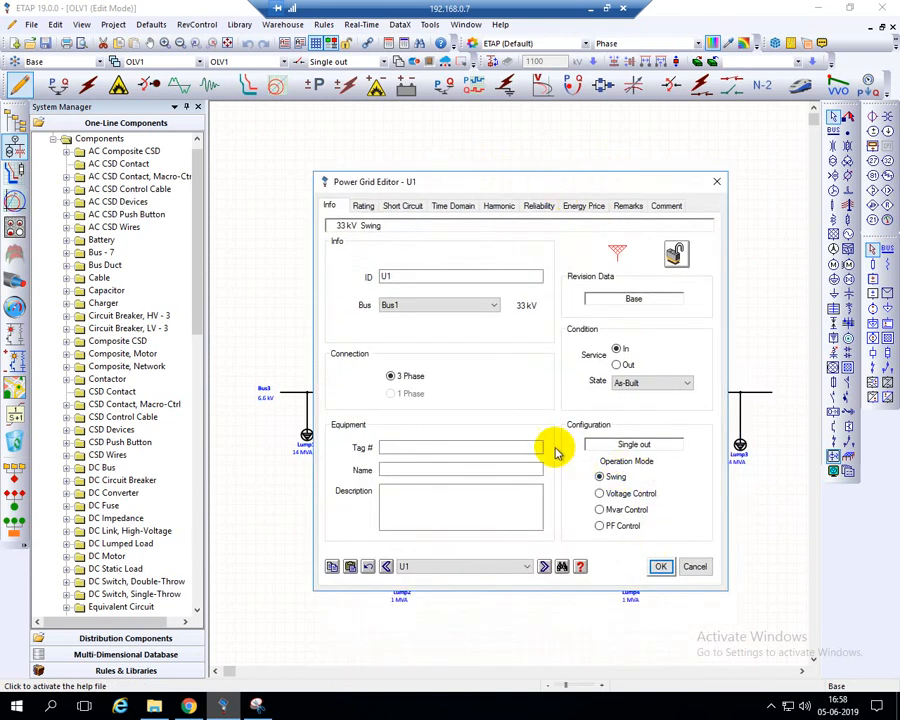
pyautogui.click(664, 566)
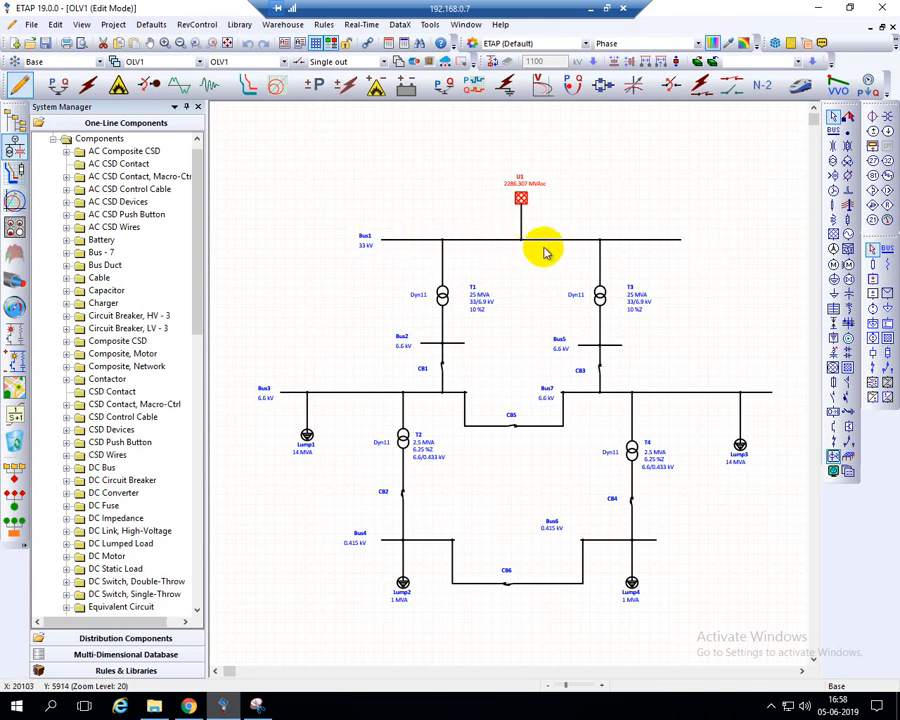
# Step: Open Bus1's properties and set its rating type to Switchgear
pyautogui.doubleClick(405, 244)
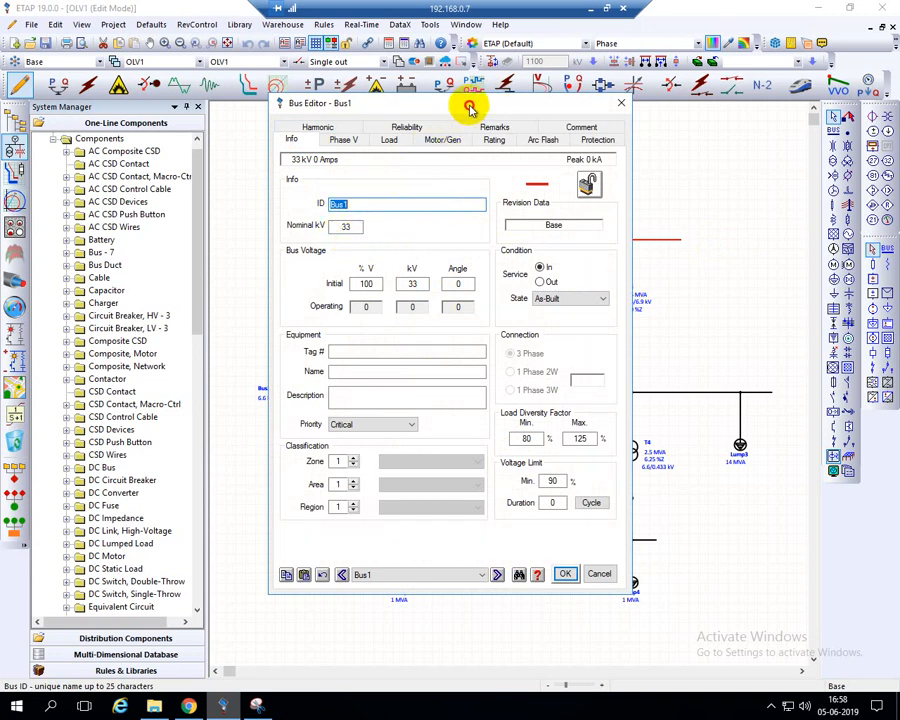
pyautogui.moveTo(468, 104); pyautogui.dragTo(483, 295)
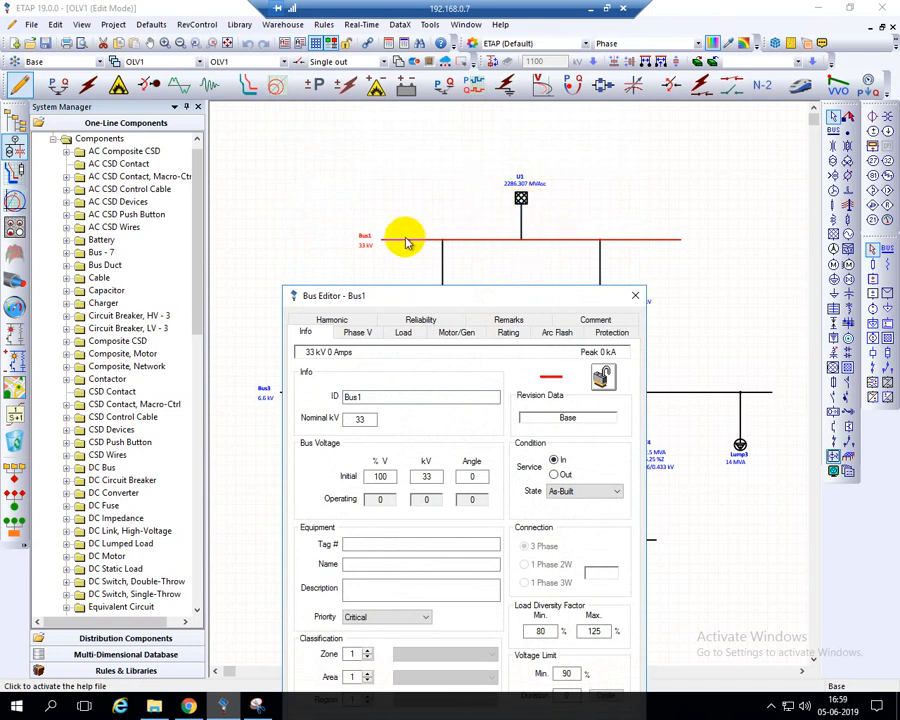
pyautogui.moveTo(528, 289); pyautogui.dragTo(534, 127)
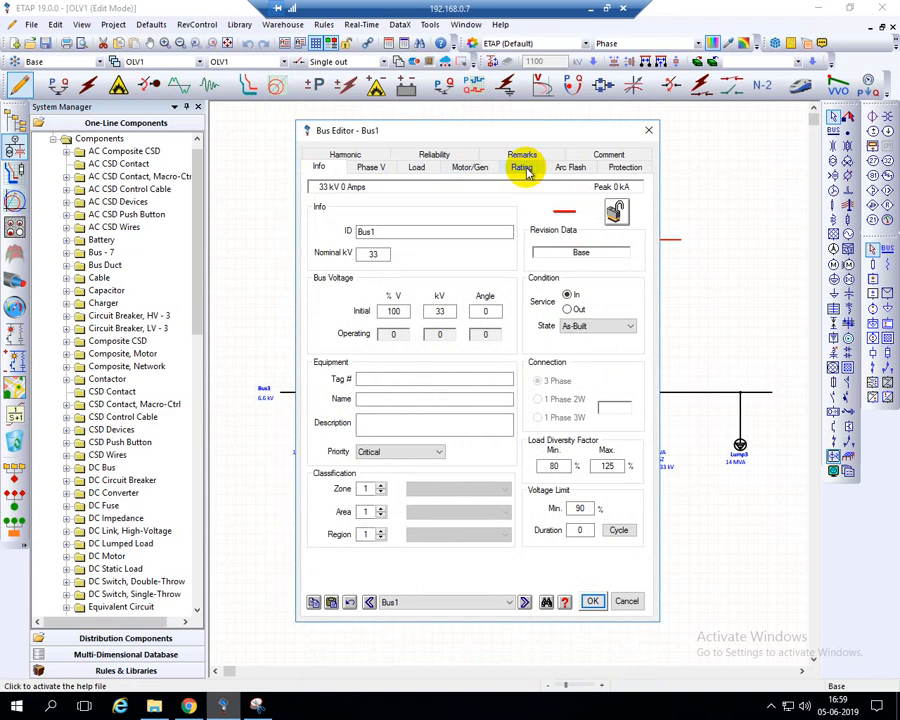
pyautogui.click(523, 168)
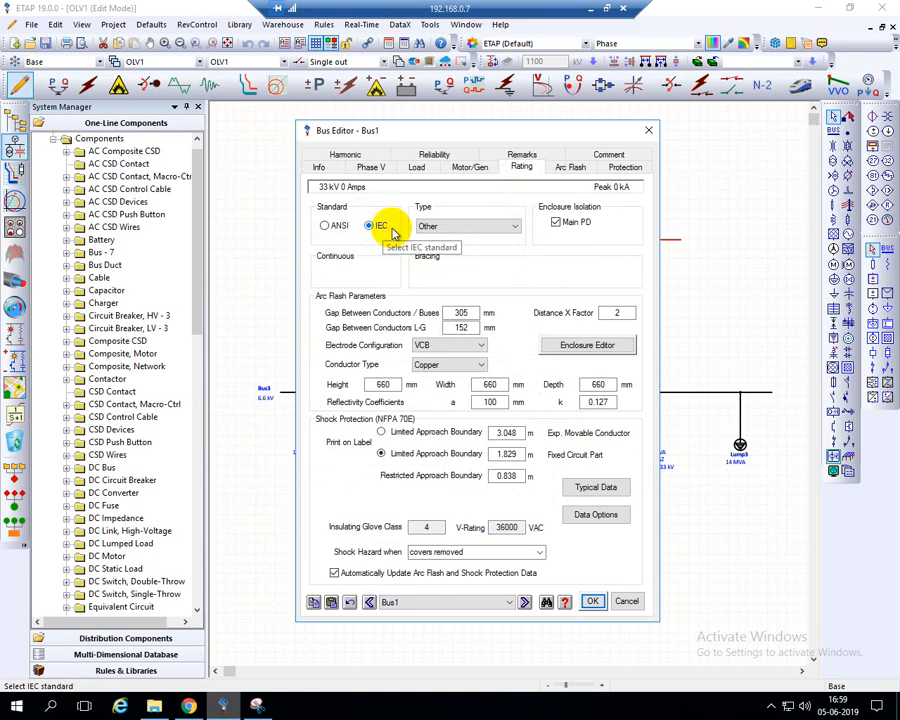
pyautogui.click(495, 228)
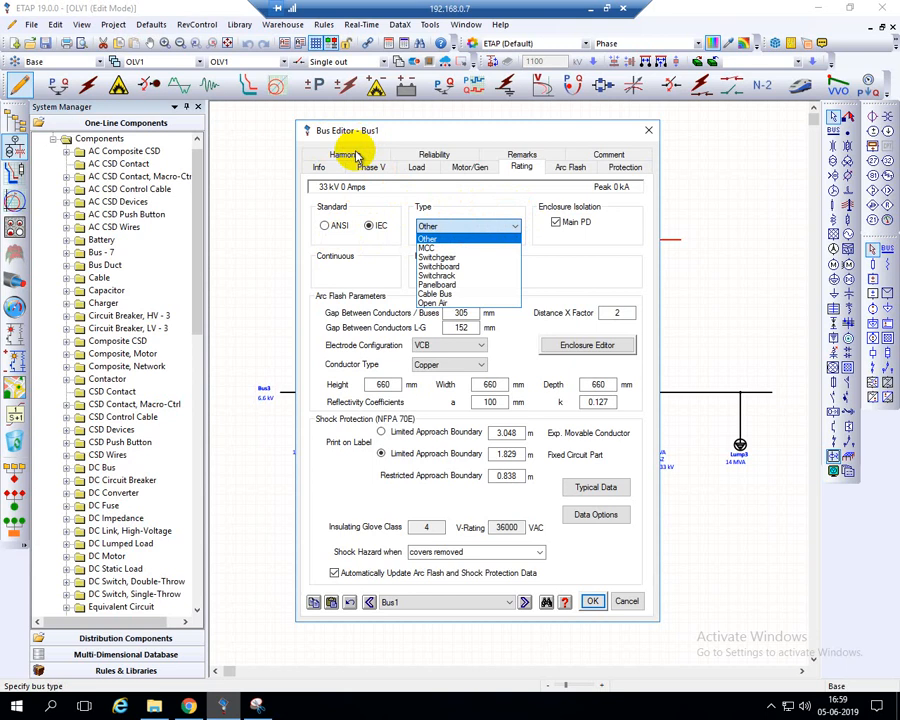
pyautogui.click(442, 257)
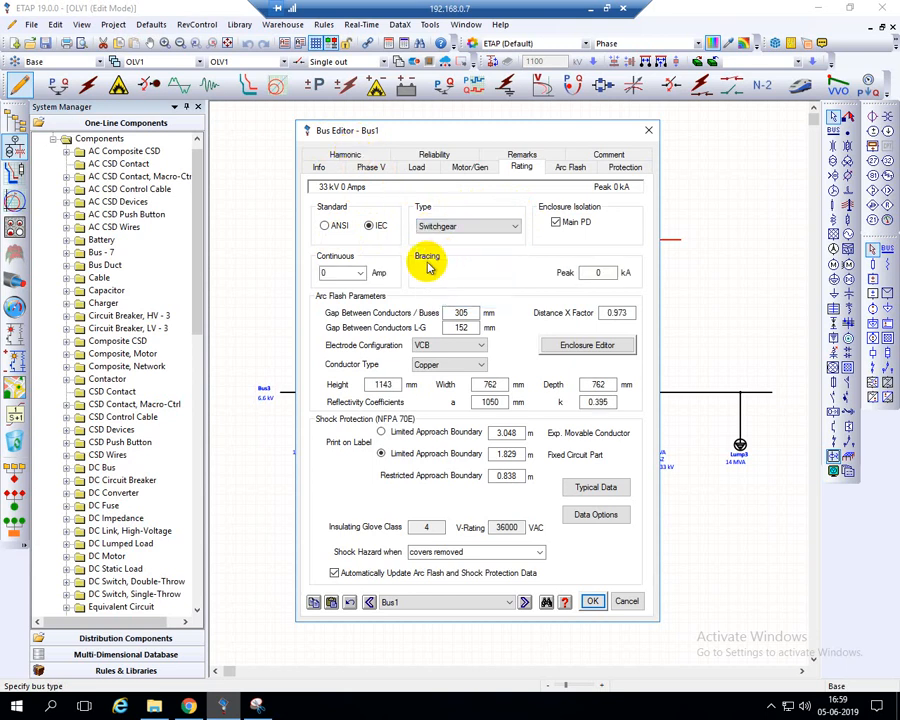
# Step: Set Bus1's continuous current rating to 4200 A
pyautogui.click(359, 273)
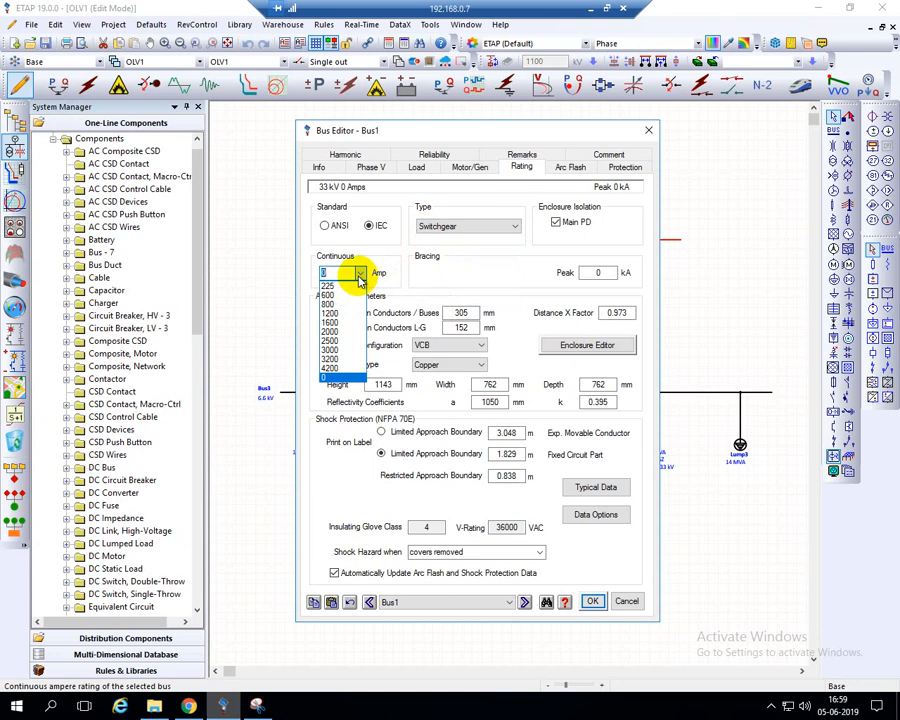
pyautogui.click(464, 168)
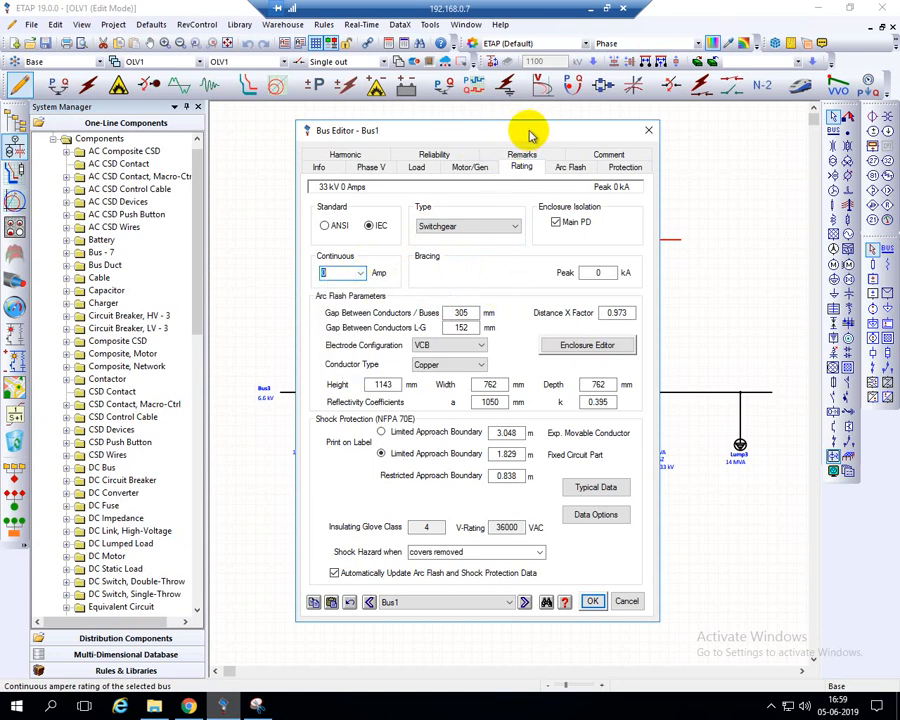
pyautogui.moveTo(530, 135); pyautogui.dragTo(622, 288)
pyautogui.moveTo(631, 261)
pyautogui.mouseDown()
pyautogui.moveTo(640, 272)
pyautogui.moveTo(645, 266)
pyautogui.mouseUp()
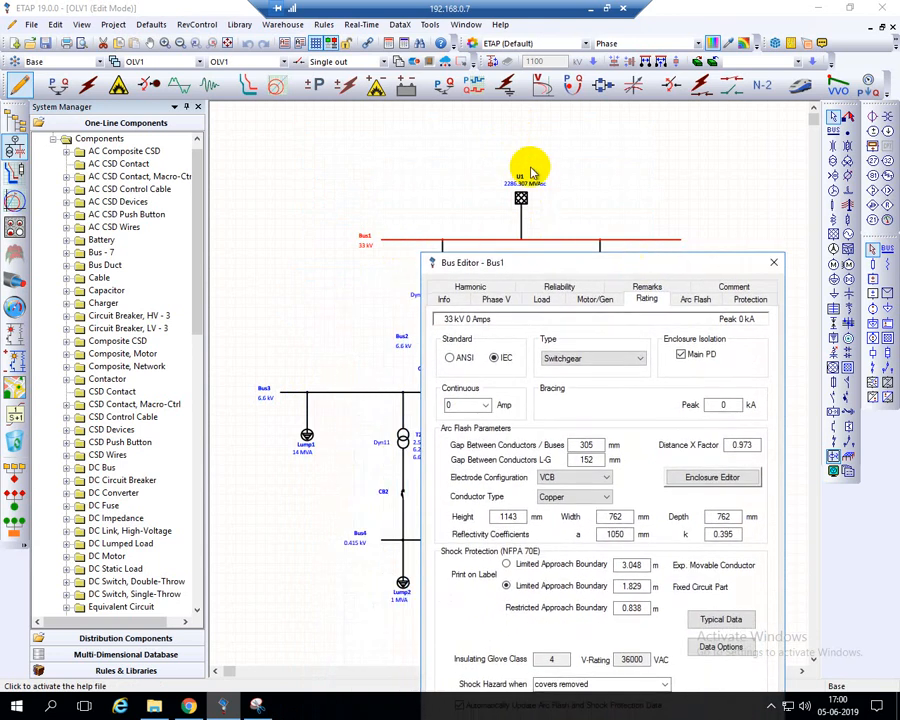
pyautogui.moveTo(566, 275); pyautogui.dragTo(593, 438)
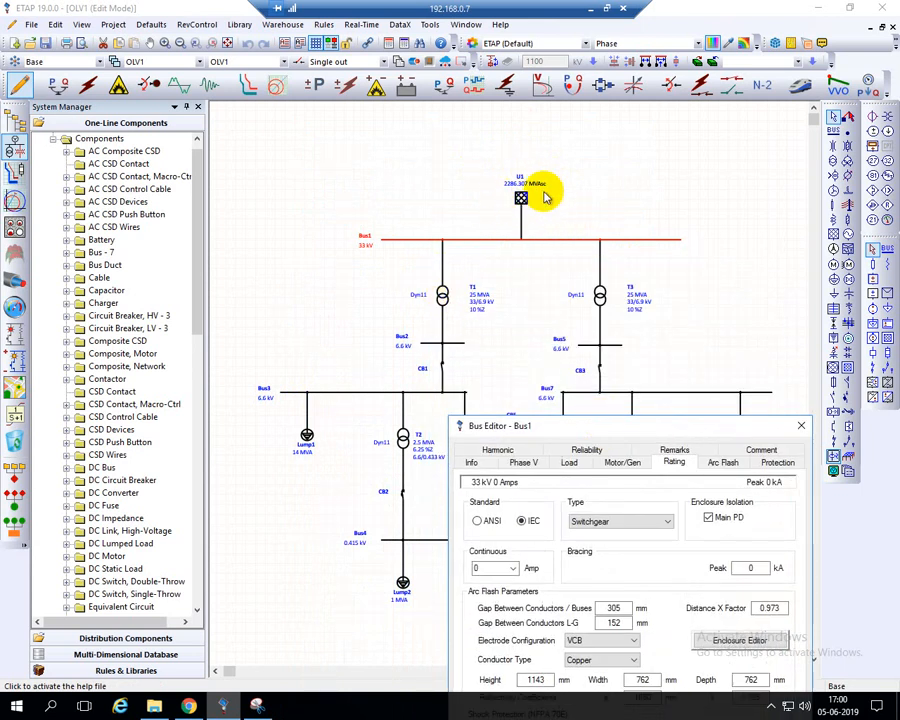
pyautogui.moveTo(576, 437); pyautogui.dragTo(515, 168)
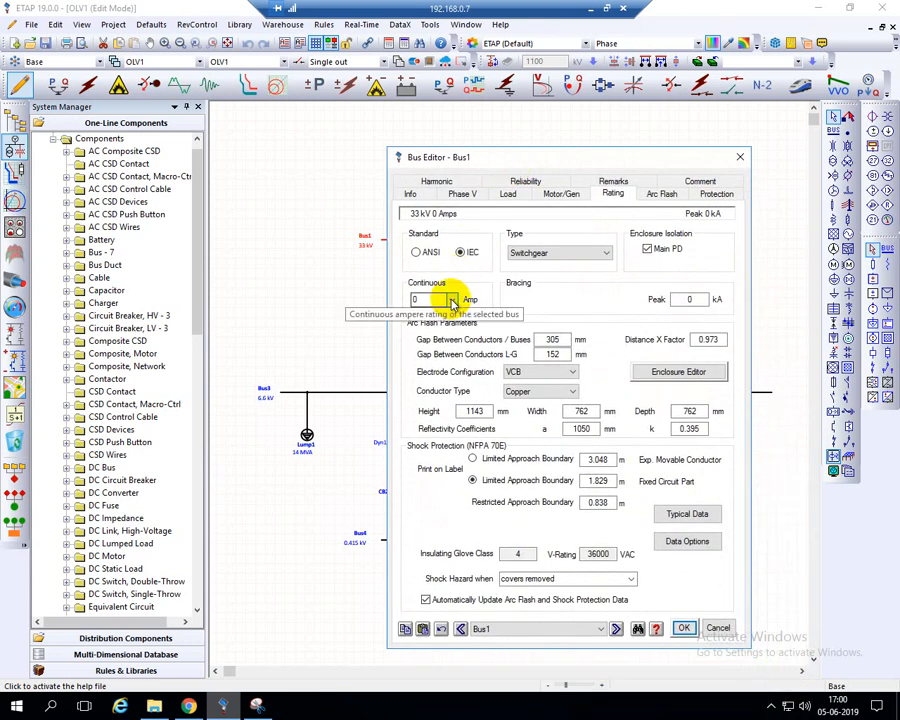
pyautogui.click(452, 300)
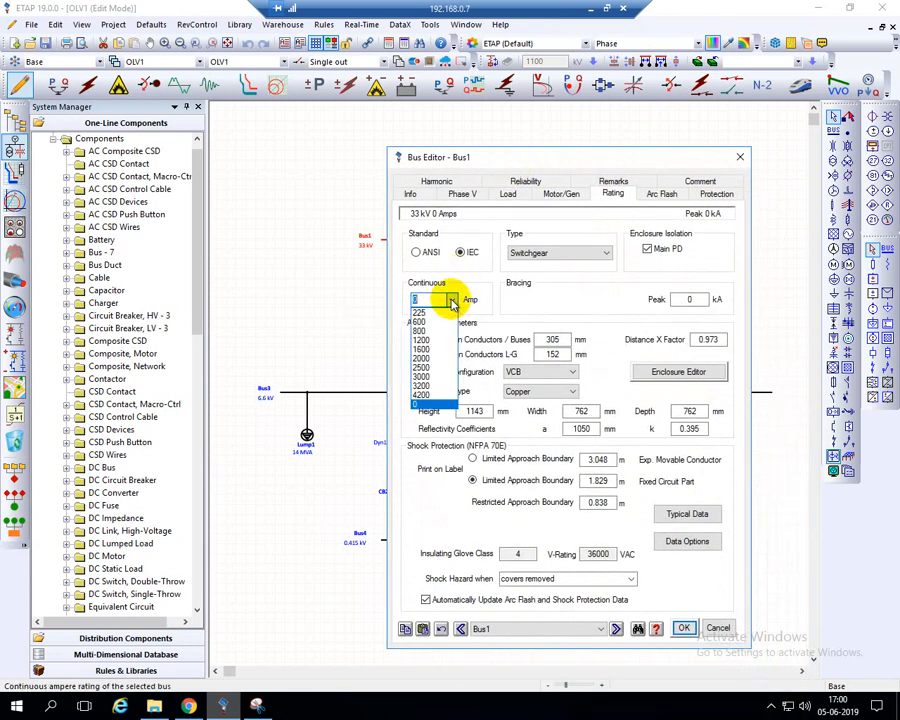
pyautogui.click(425, 396)
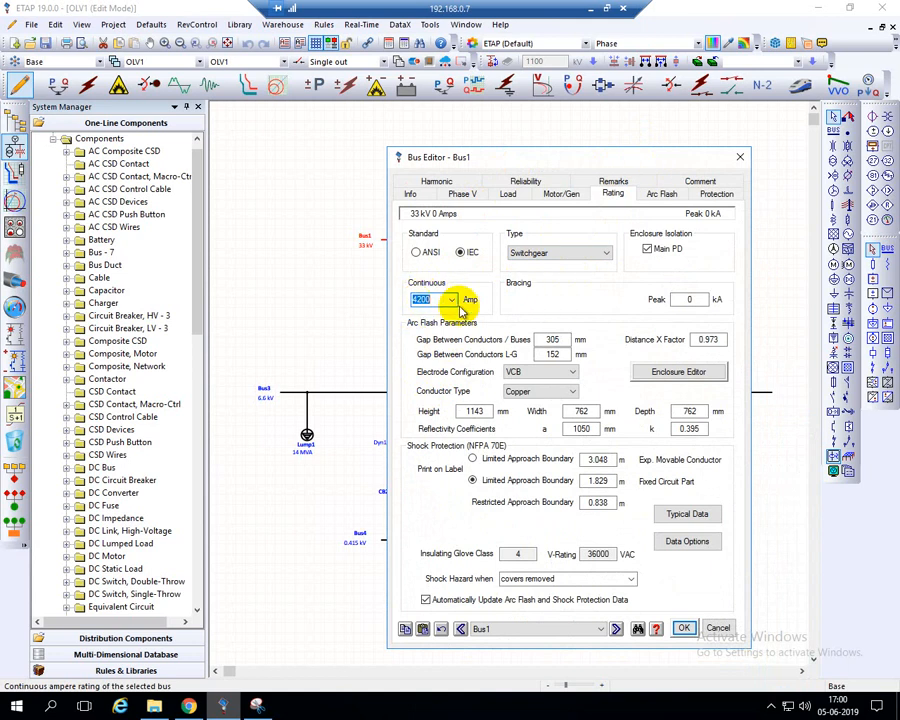
# Step: Set Bus1's peak bracing current to 40 kA and accept the bus properties
pyautogui.click(687, 300)
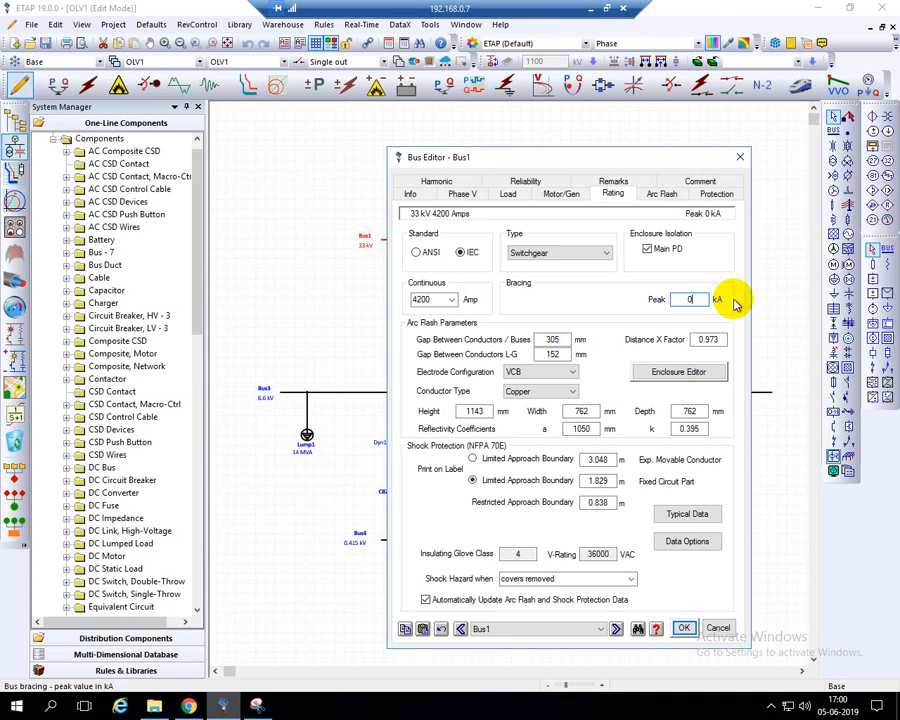
pyautogui.write('40')
pyautogui.click(716, 286)
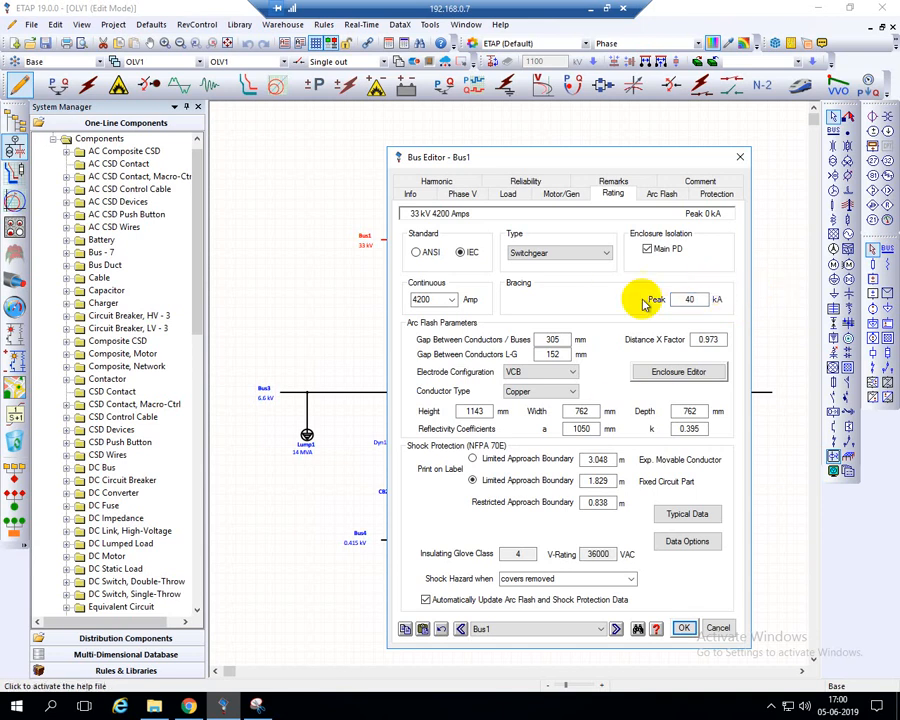
pyautogui.click(685, 629)
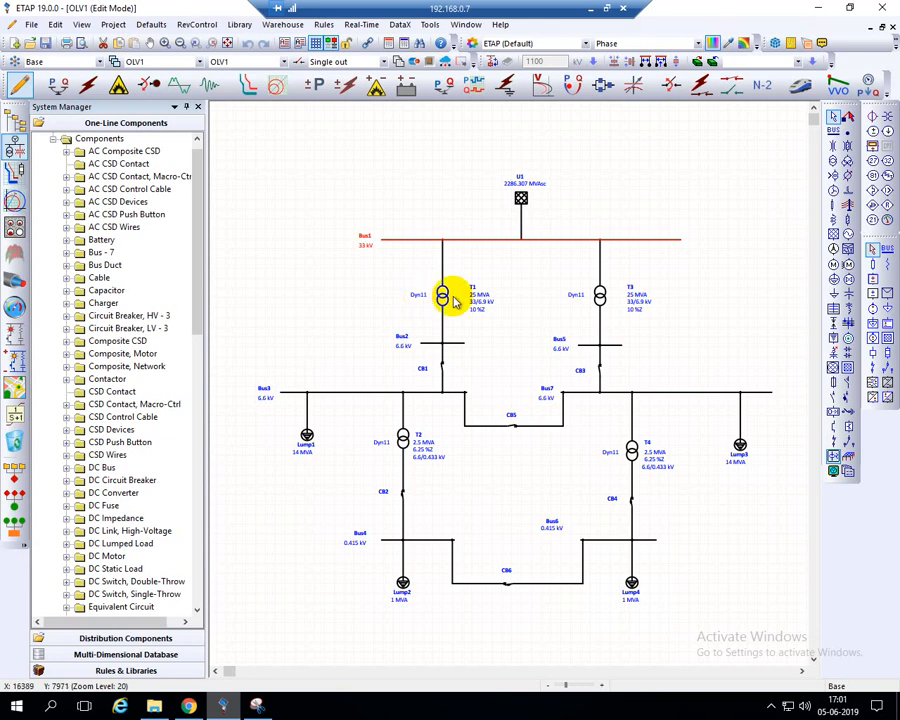
# Step: Open transformer T1's properties and examine its bus connections, voltage and power rating, impedance and tap settings
pyautogui.doubleClick(445, 297)
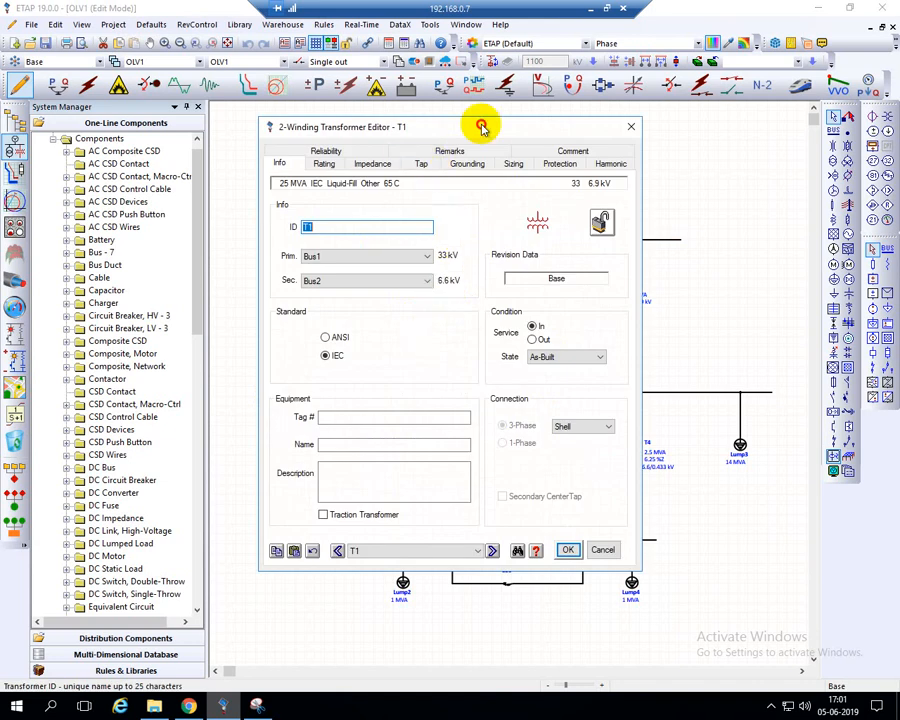
pyautogui.moveTo(488, 127); pyautogui.dragTo(634, 148)
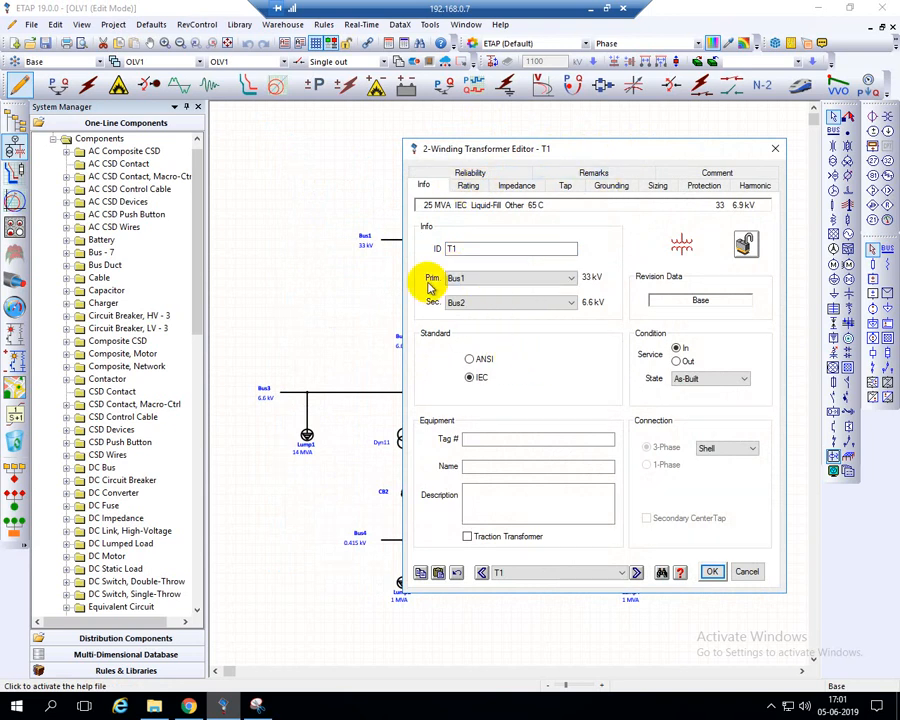
pyautogui.moveTo(536, 152); pyautogui.dragTo(597, 151)
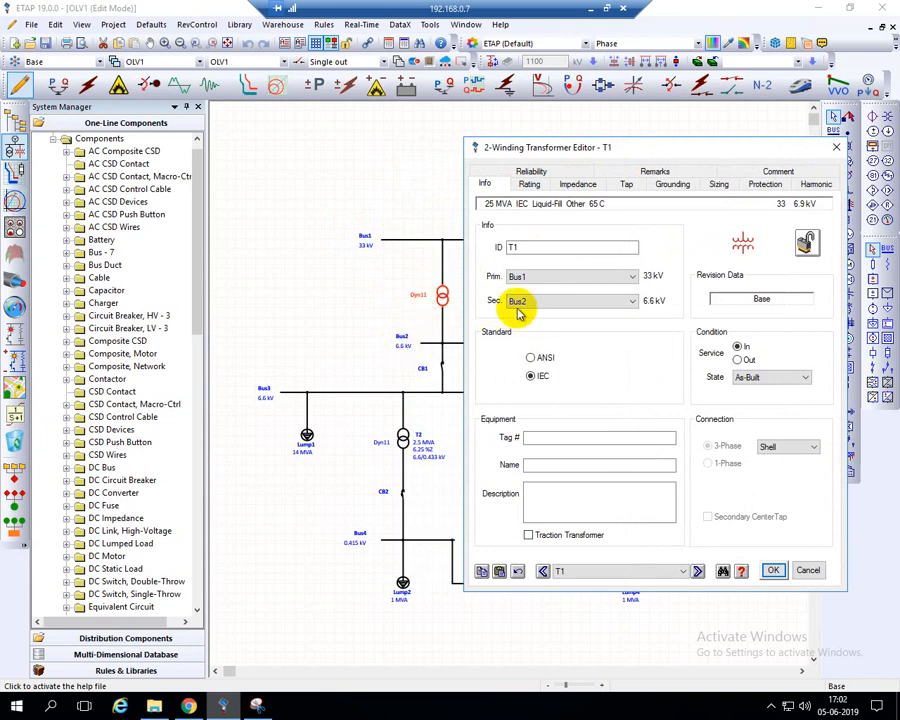
pyautogui.click(533, 186)
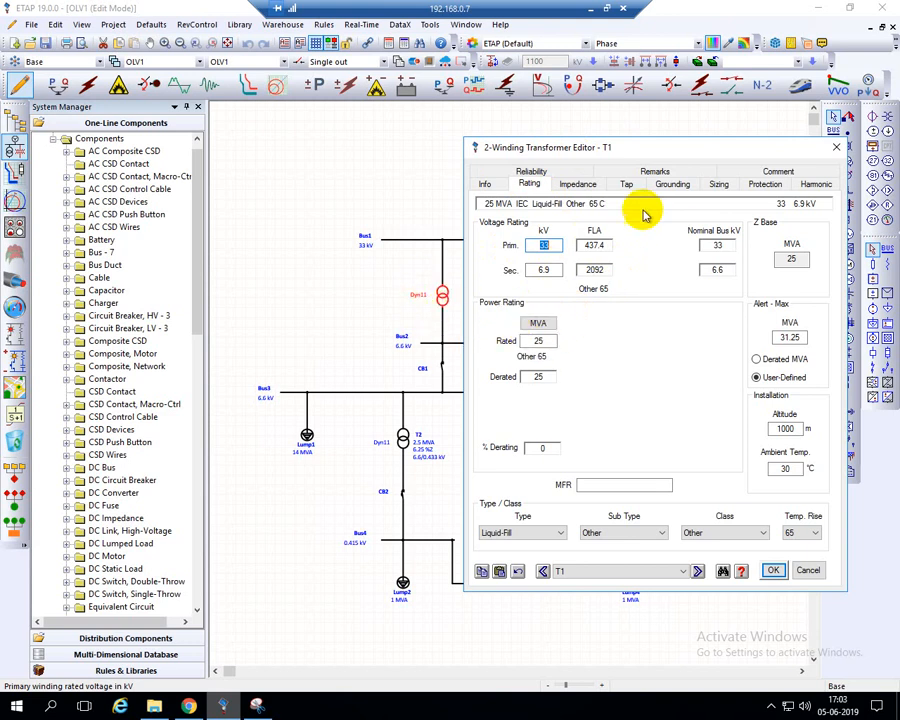
pyautogui.click(580, 186)
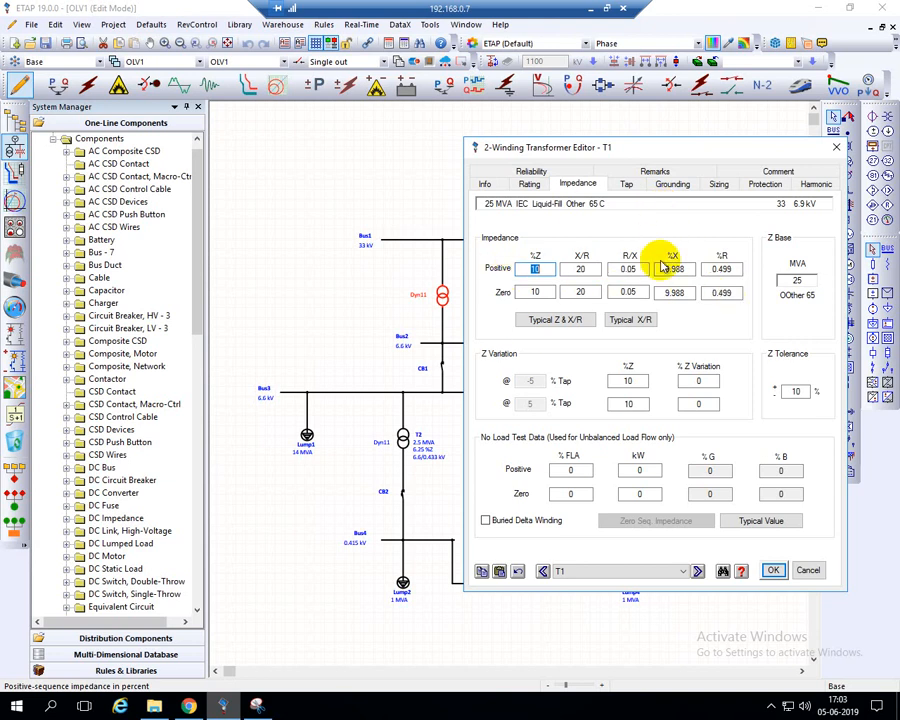
pyautogui.click(624, 186)
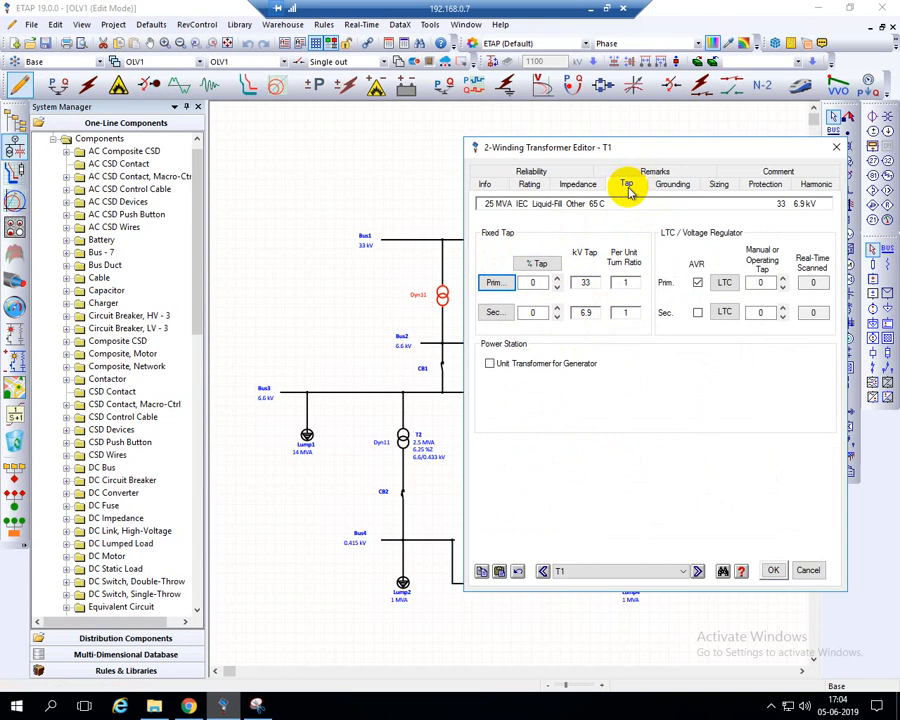
# Step: Recheck transformer T1's rating and impedance data and accept its properties
pyautogui.click(530, 186)
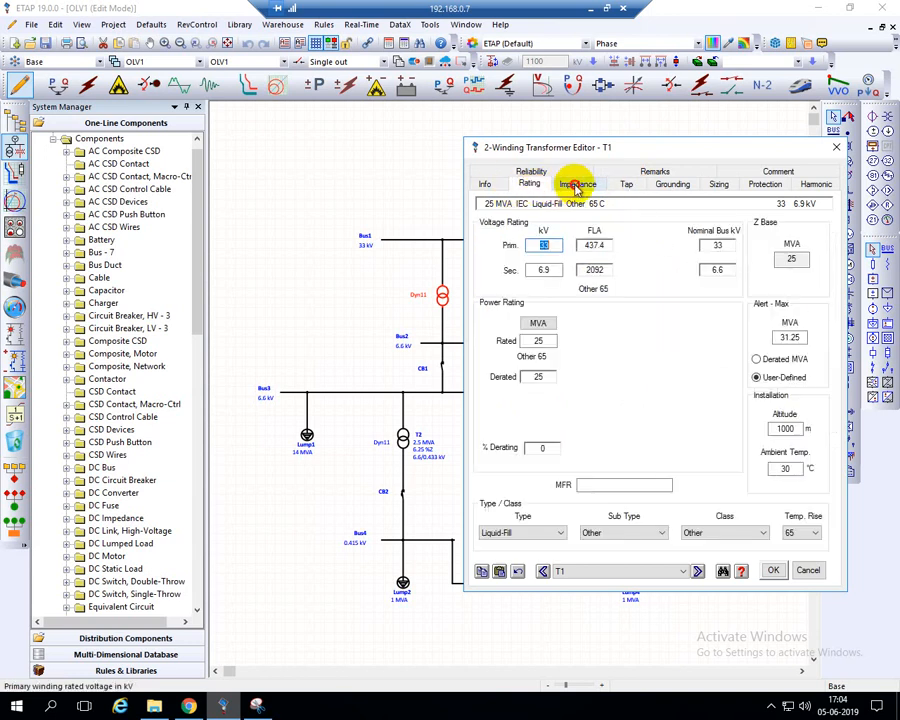
pyautogui.click(576, 186)
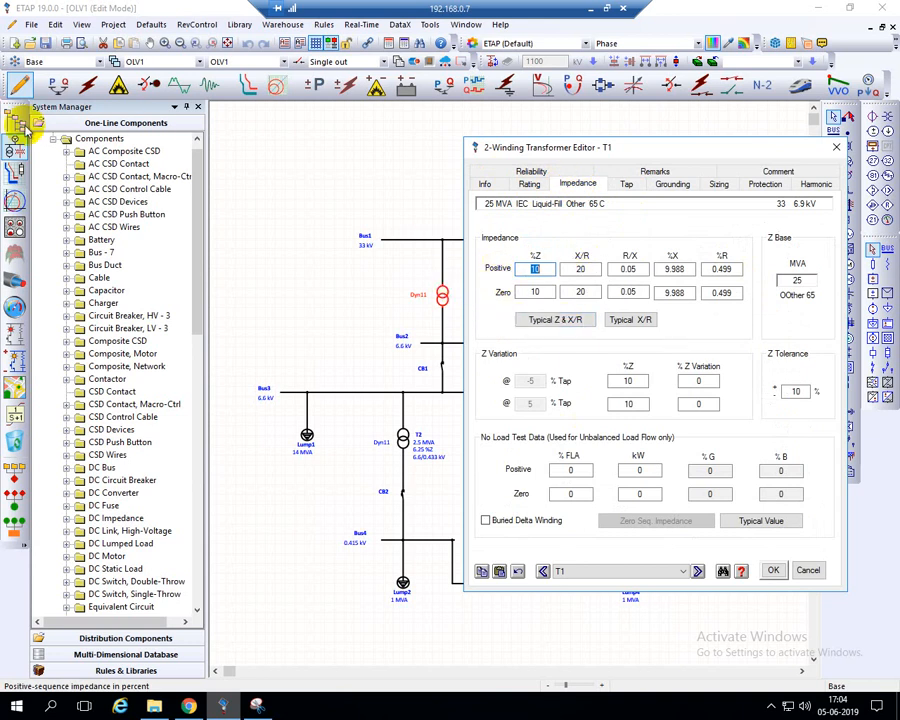
pyautogui.click(773, 569)
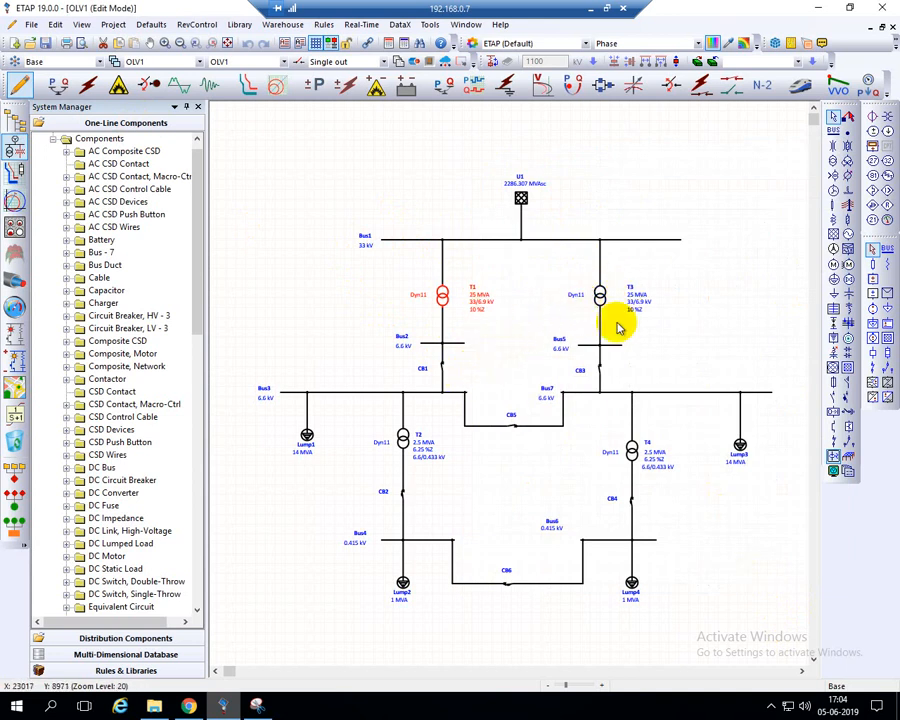
# Step: Open Bus2's properties, review its general and rating data, accept them and clear the selection
pyautogui.doubleClick(432, 347)
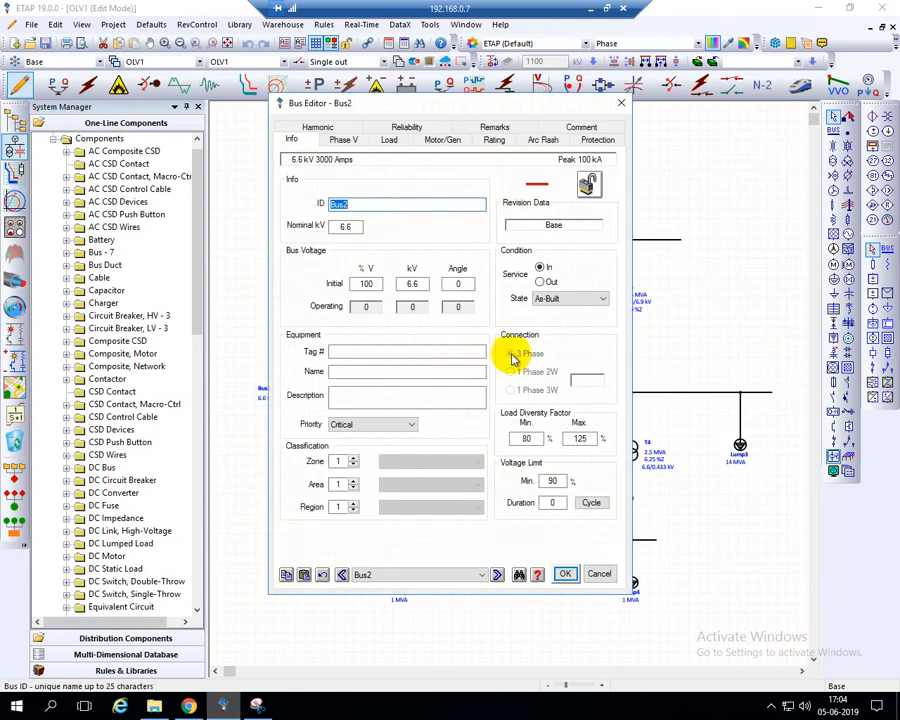
pyautogui.moveTo(498, 104); pyautogui.dragTo(796, 152)
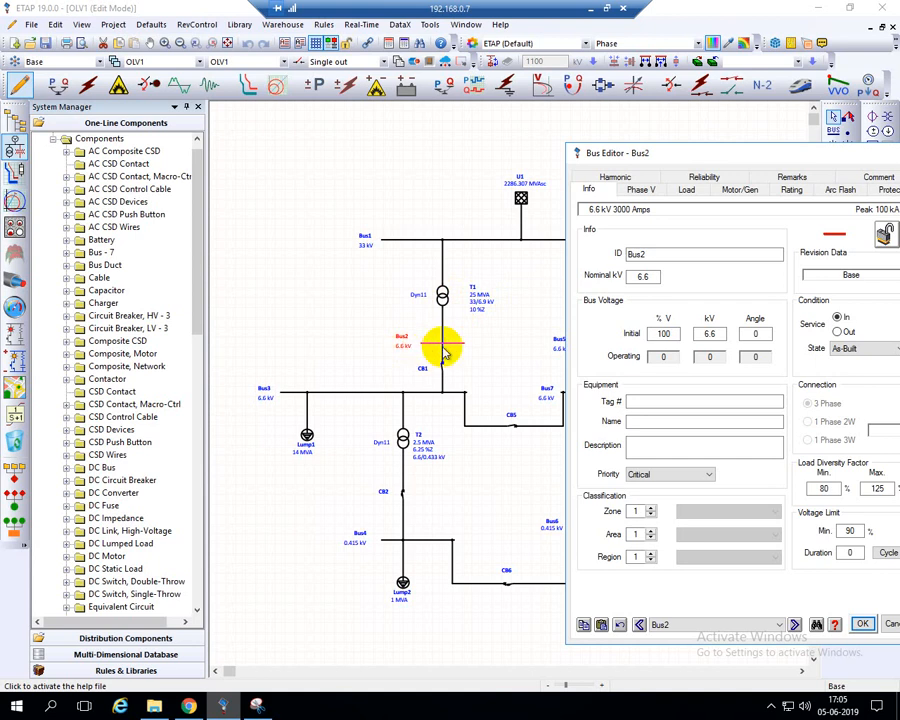
pyautogui.moveTo(836, 160); pyautogui.dragTo(789, 144)
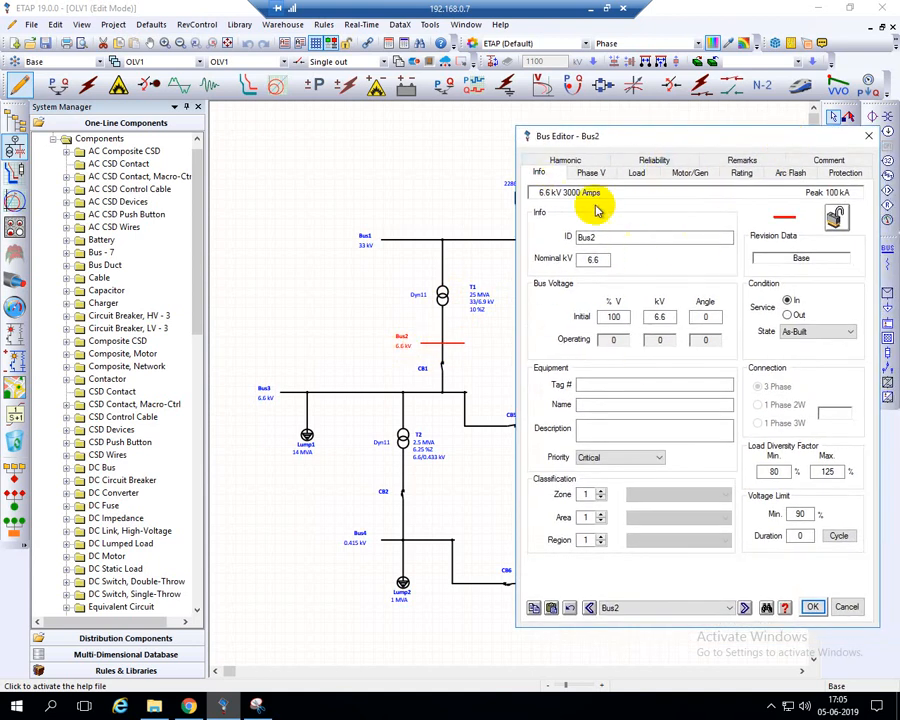
pyautogui.click(741, 172)
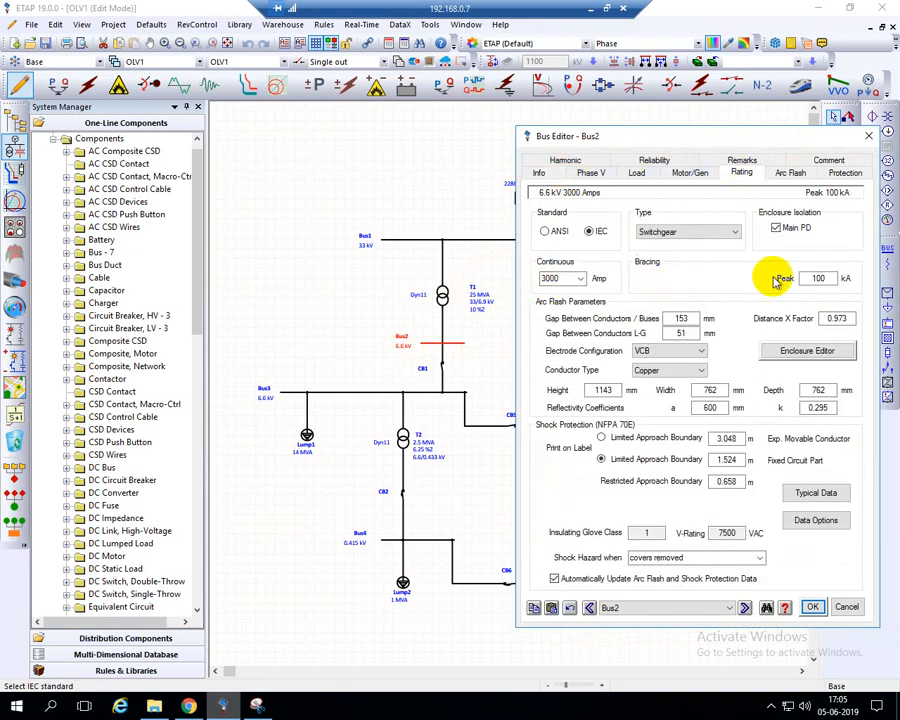
pyautogui.click(812, 607)
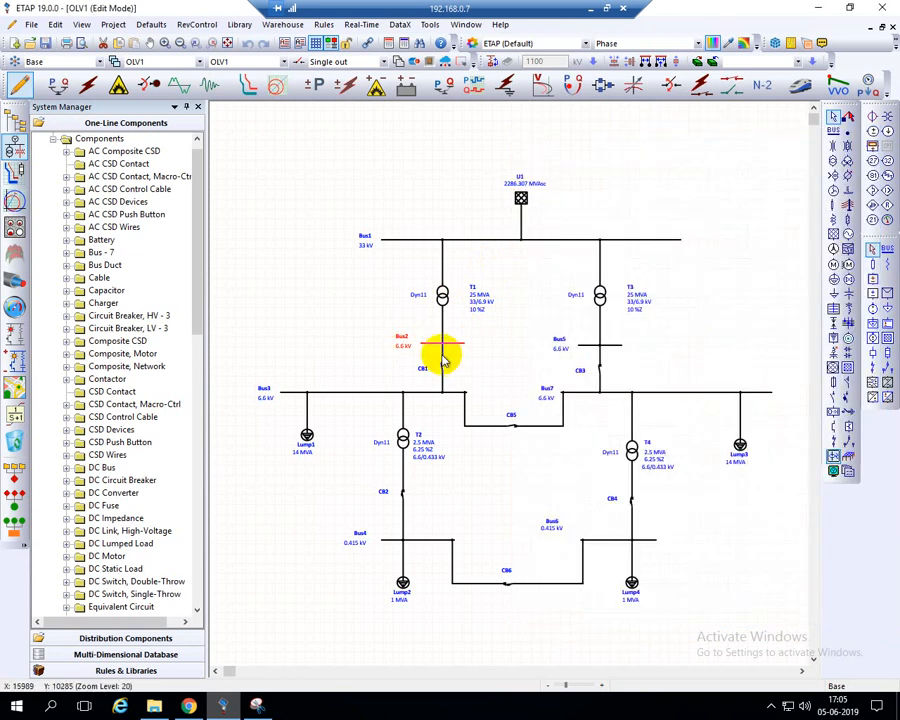
pyautogui.click(490, 358)
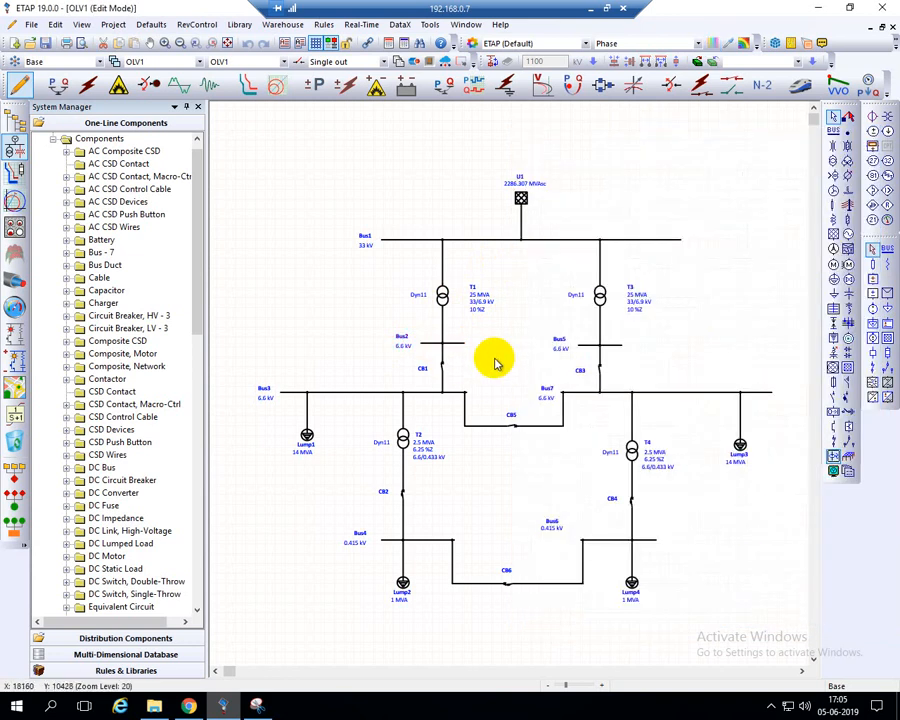
# Step: Reopen Bus2's properties, recheck its continuous current rating and close them
pyautogui.doubleClick(426, 348)
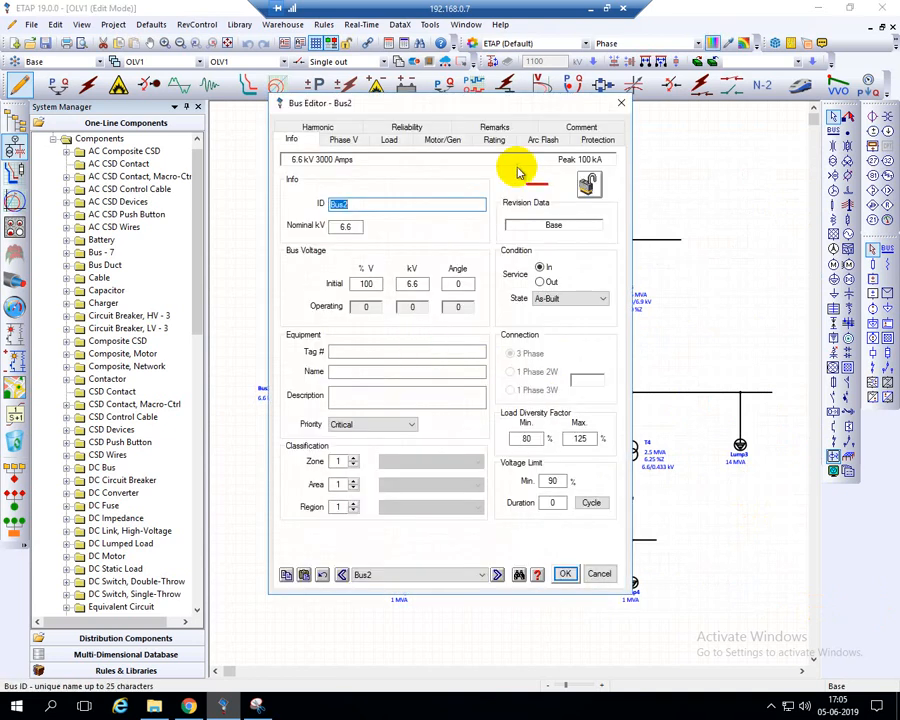
pyautogui.moveTo(505, 113); pyautogui.dragTo(753, 134)
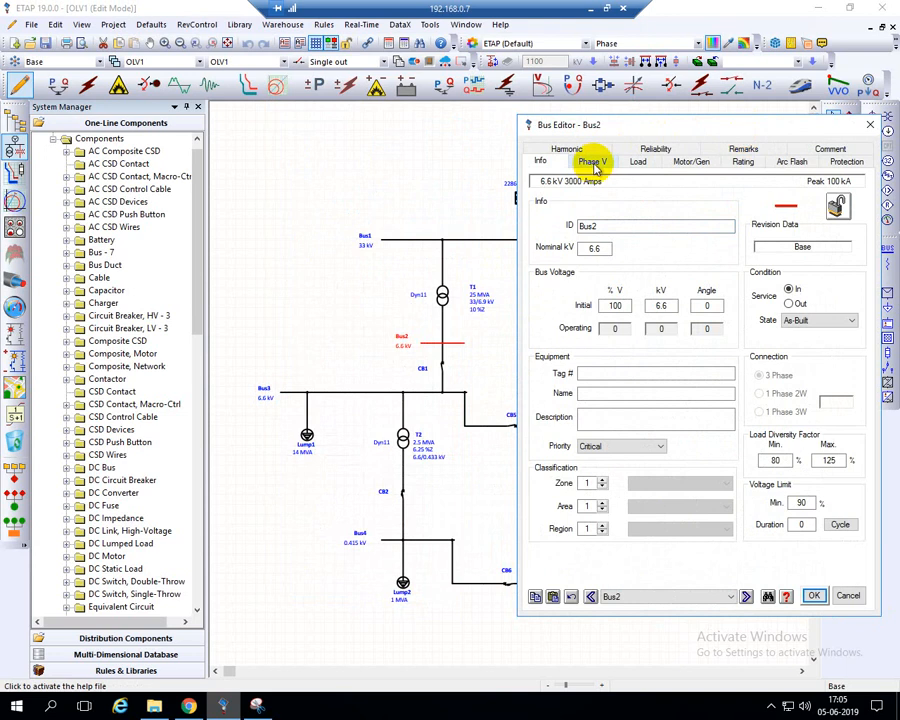
pyautogui.click(741, 158)
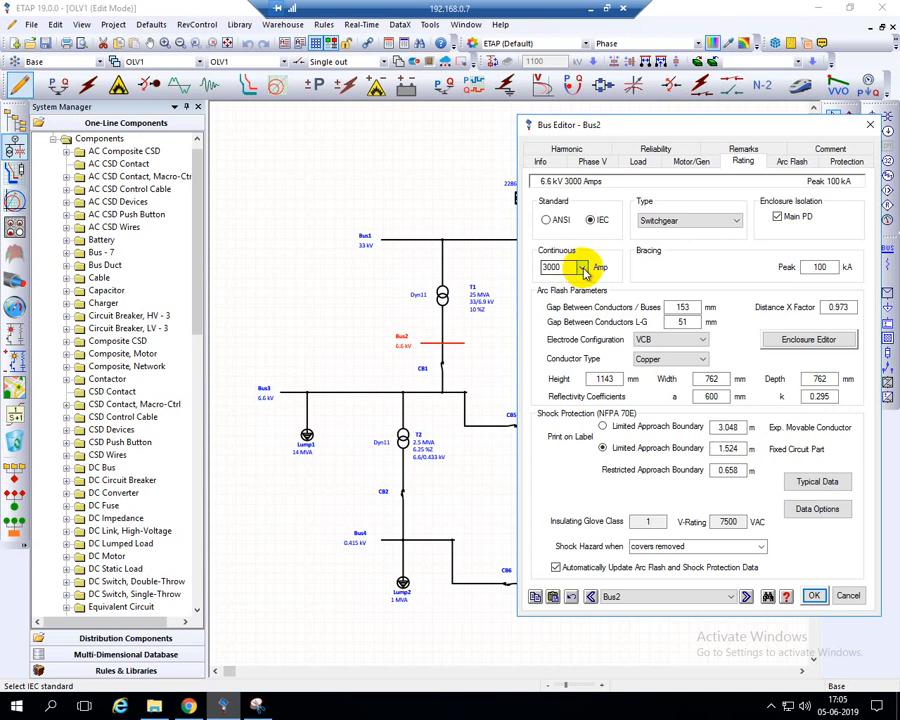
pyautogui.click(870, 124)
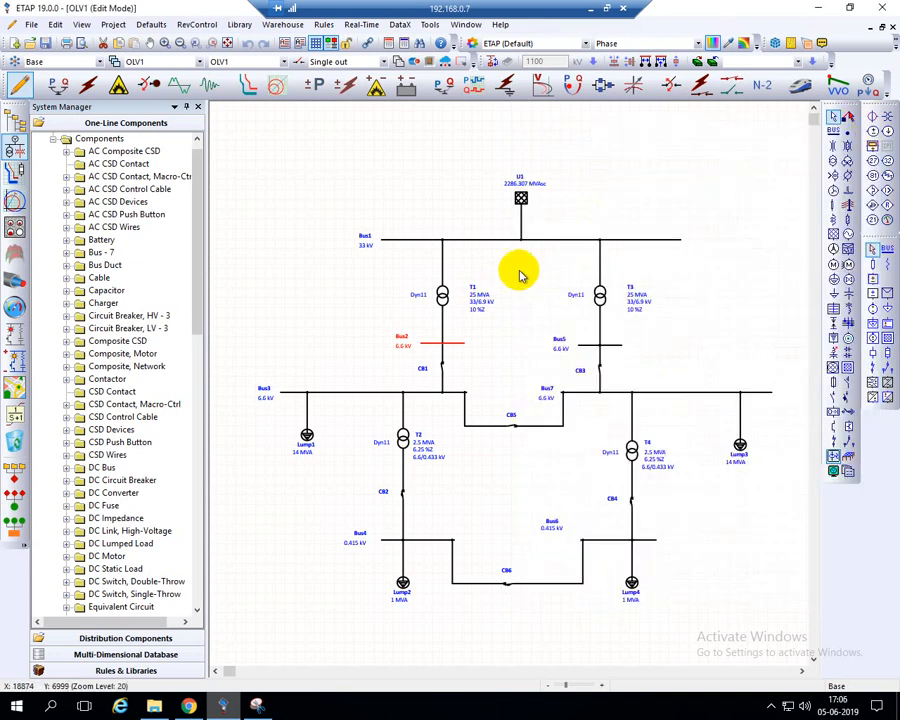
# Step: Check transformer T1's primary and secondary full-load currents in its rating data and close its properties
pyautogui.doubleClick(443, 295)
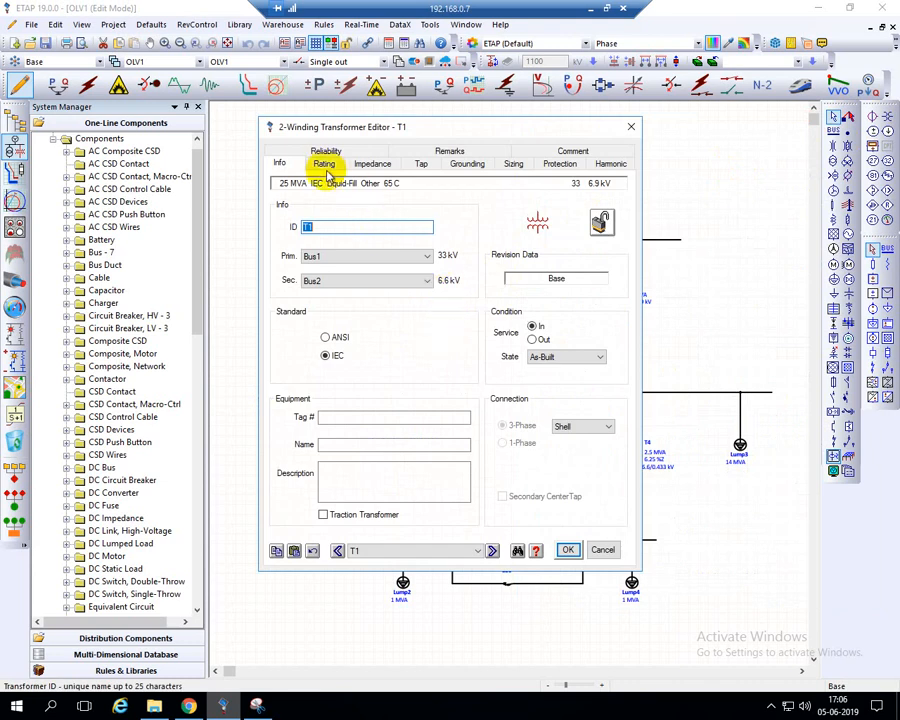
pyautogui.click(325, 166)
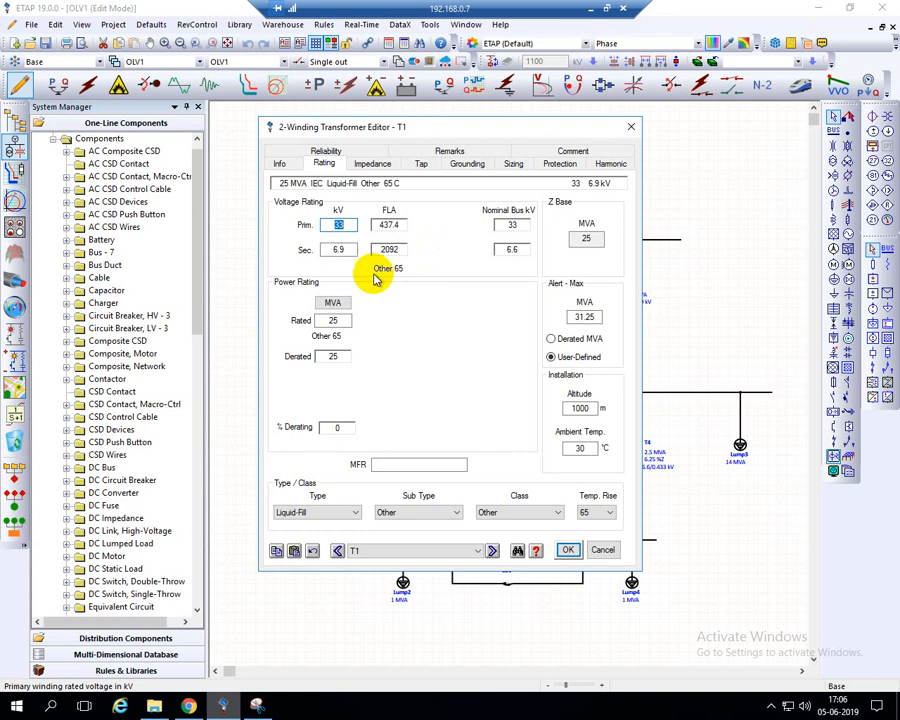
pyautogui.click(632, 130)
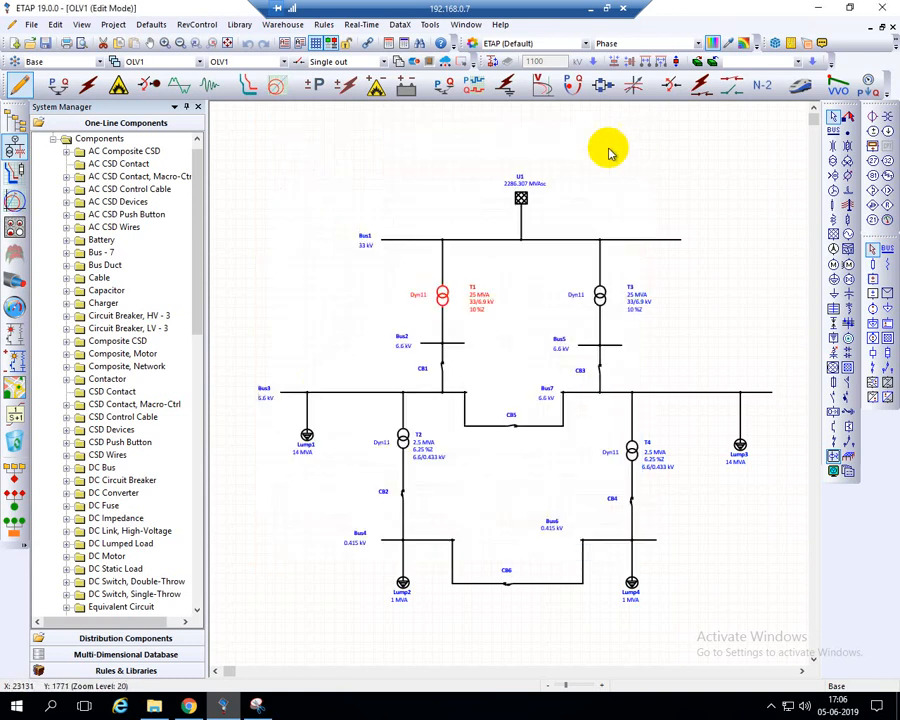
# Step: Set Bus2's continuous current rating to 3000 A and accept the bus properties
pyautogui.doubleClick(424, 345)
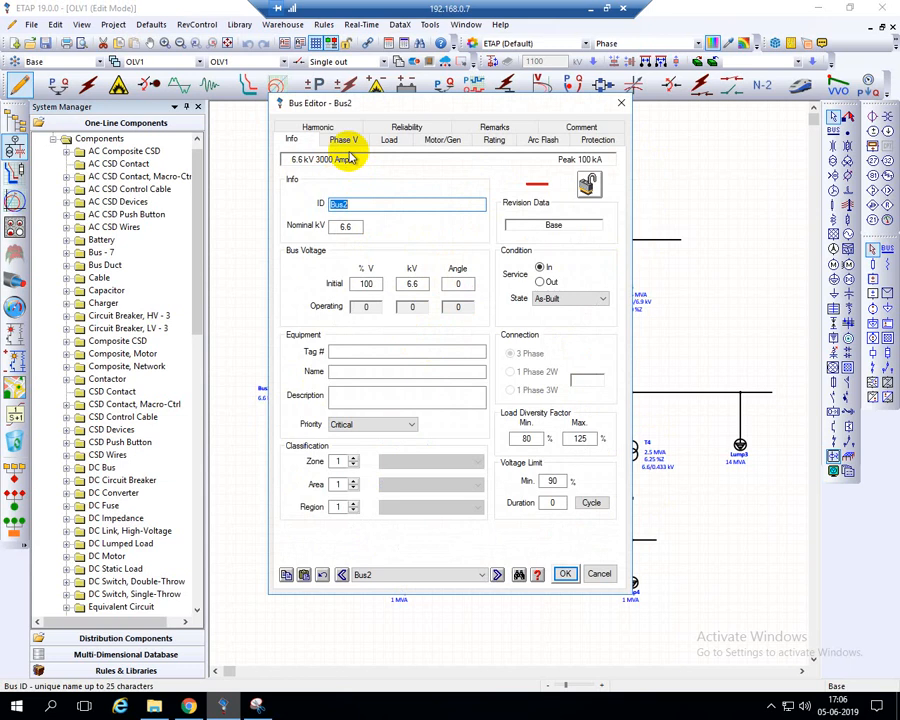
pyautogui.click(494, 140)
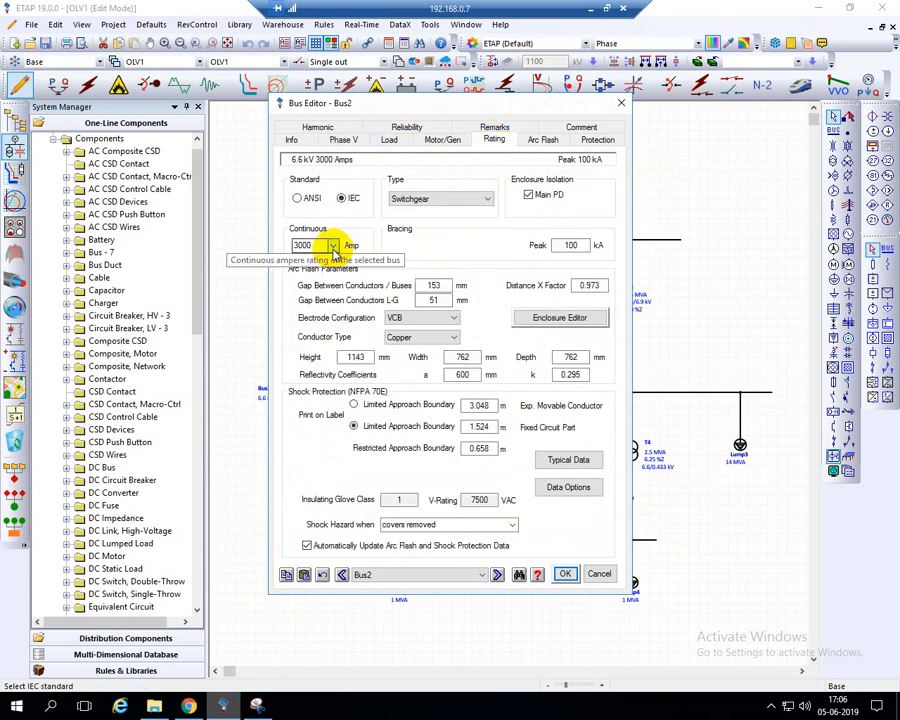
pyautogui.click(332, 247)
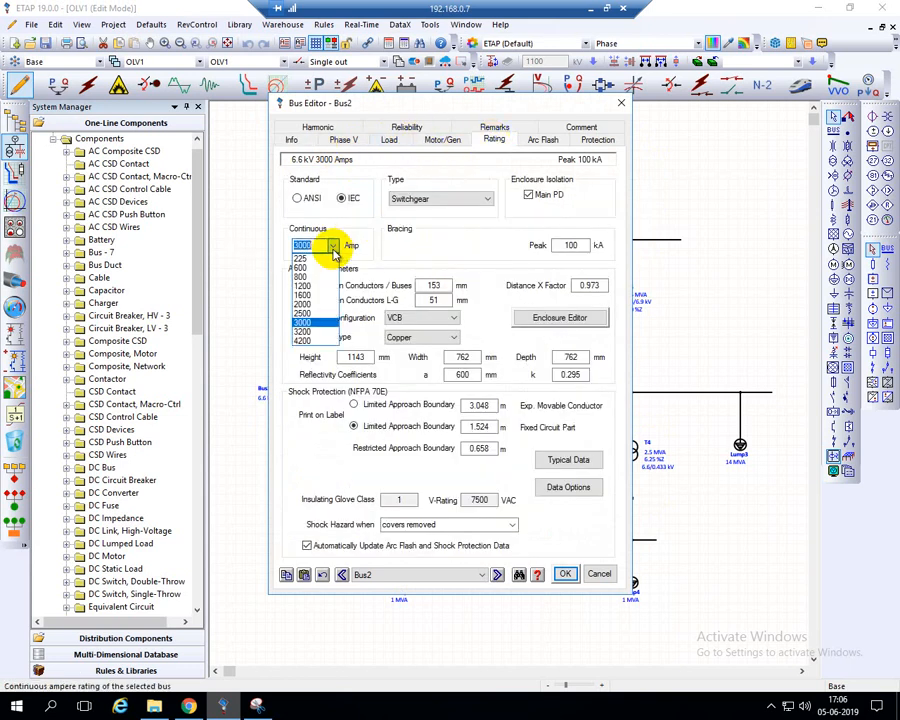
pyautogui.click(302, 321)
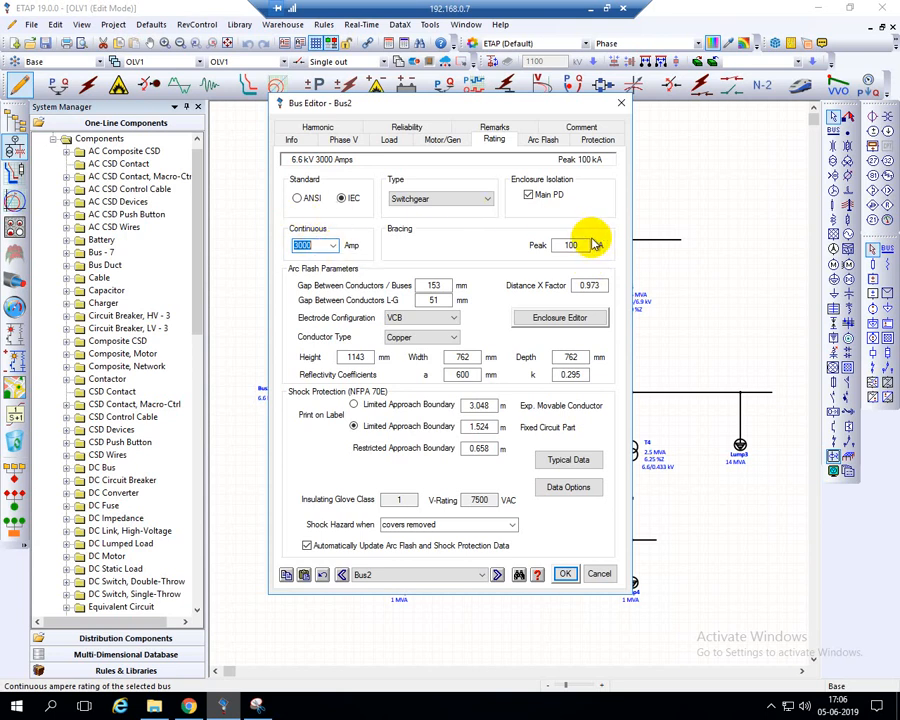
pyautogui.click(565, 573)
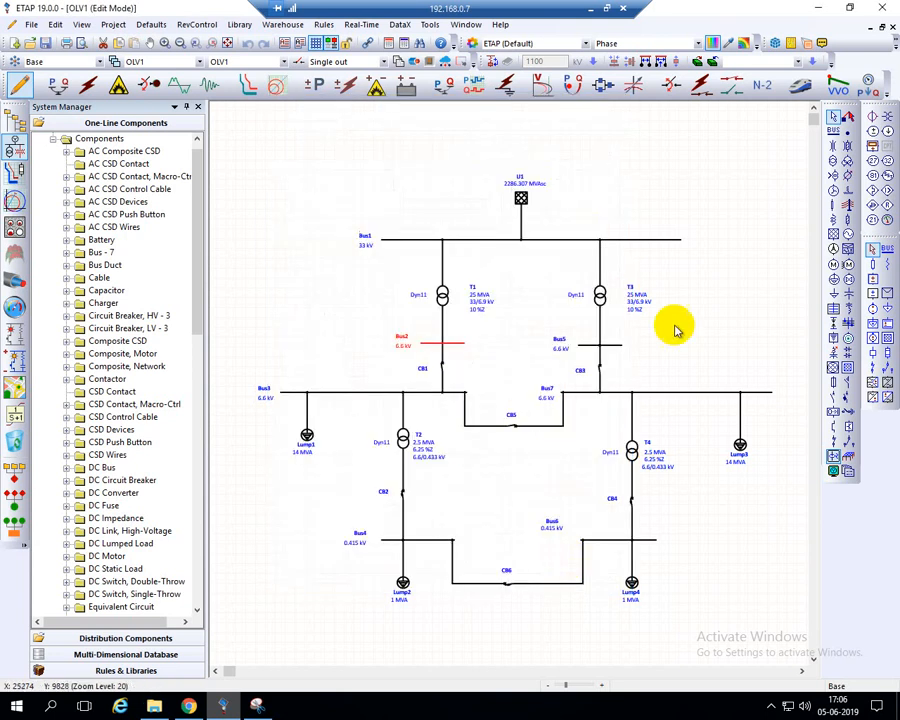
# Step: Open circuit breaker CB1's properties and review its bus connections and rating data
pyautogui.doubleClick(443, 368)
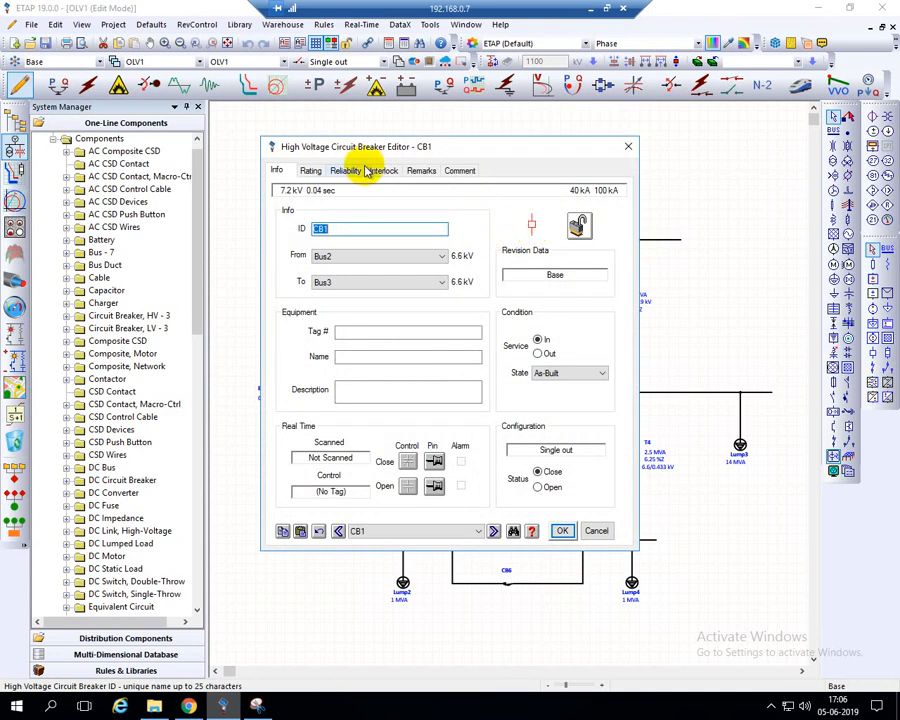
pyautogui.moveTo(496, 149); pyautogui.dragTo(744, 185)
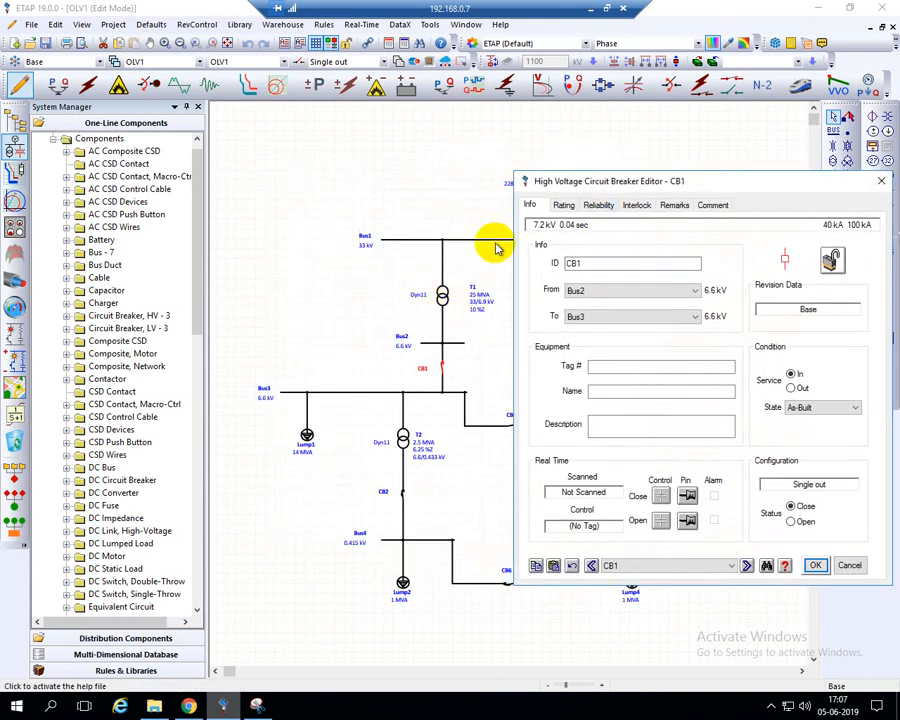
pyautogui.moveTo(768, 184); pyautogui.dragTo(565, 152)
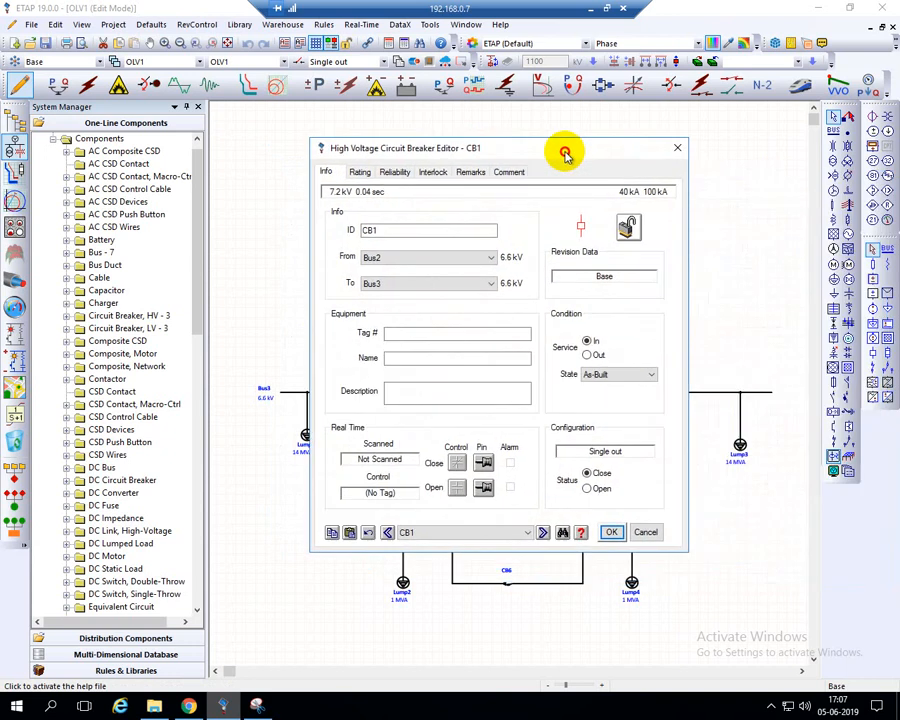
pyautogui.click(362, 173)
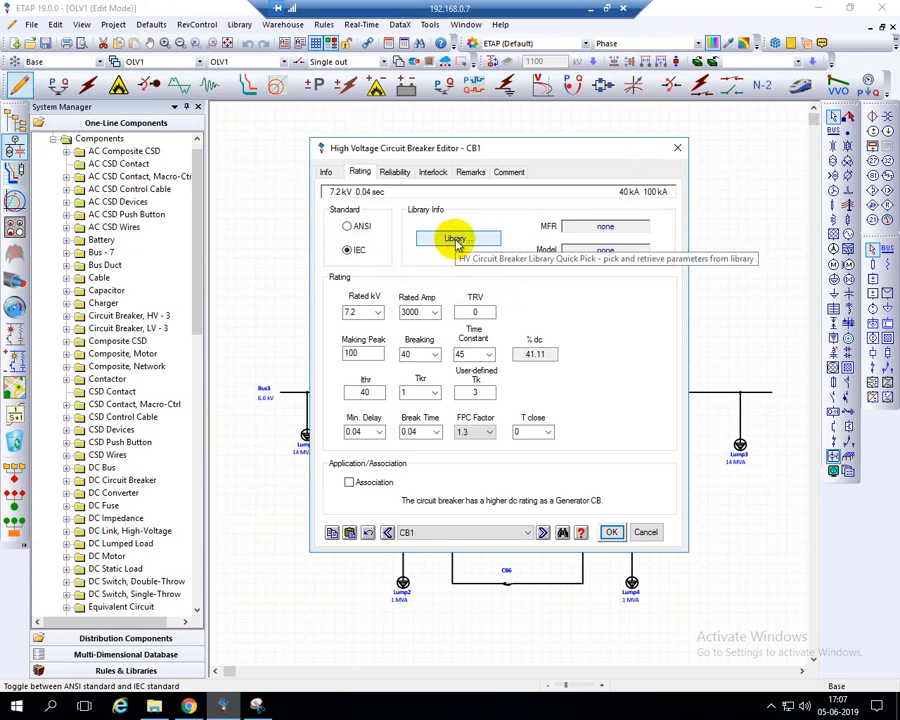
# Step: Browse the ABB, Alstom and GE models in CB1's IEC breaker library and close it without choosing one
pyautogui.click(456, 241)
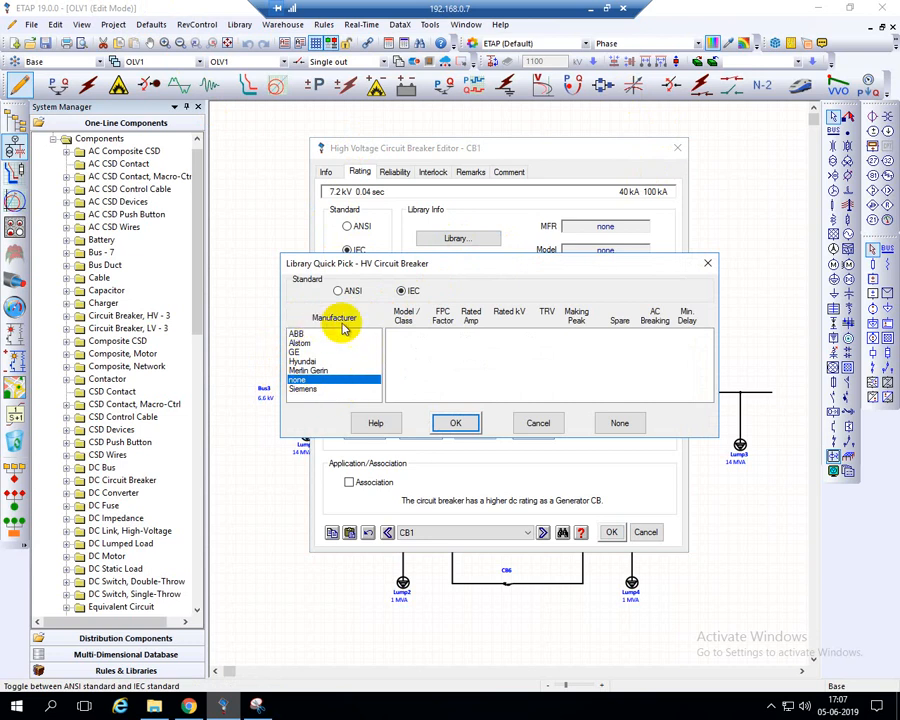
pyautogui.click(298, 334)
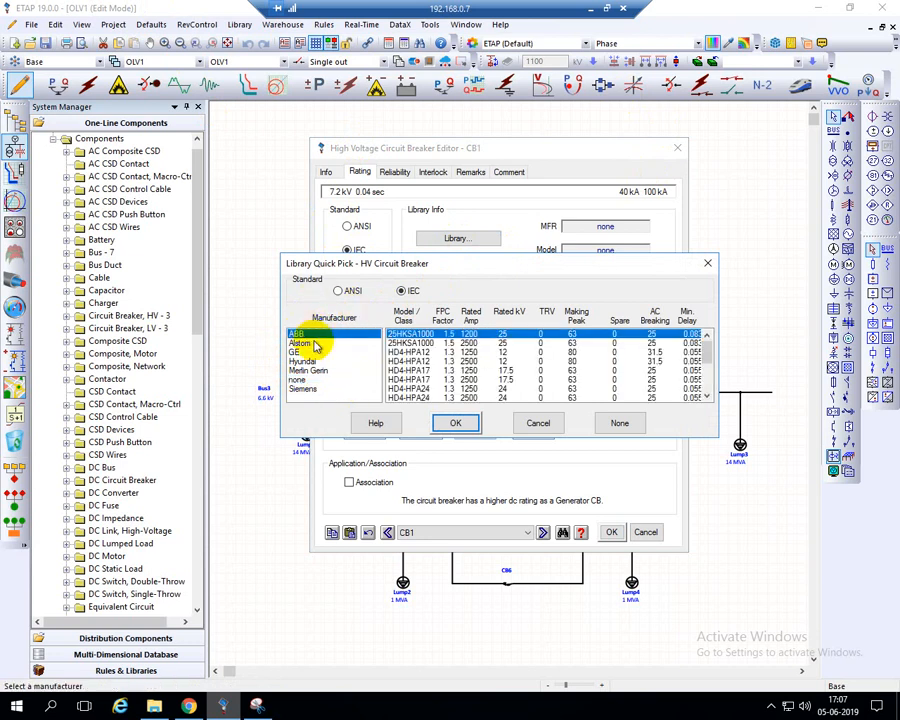
pyautogui.click(302, 343)
pyautogui.click(300, 352)
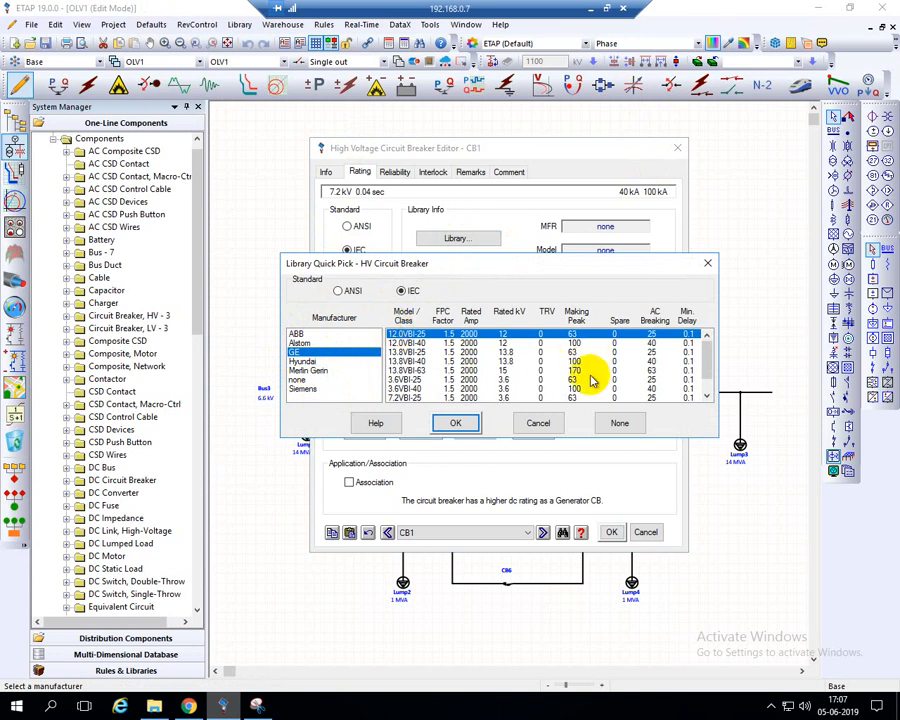
pyautogui.click(710, 264)
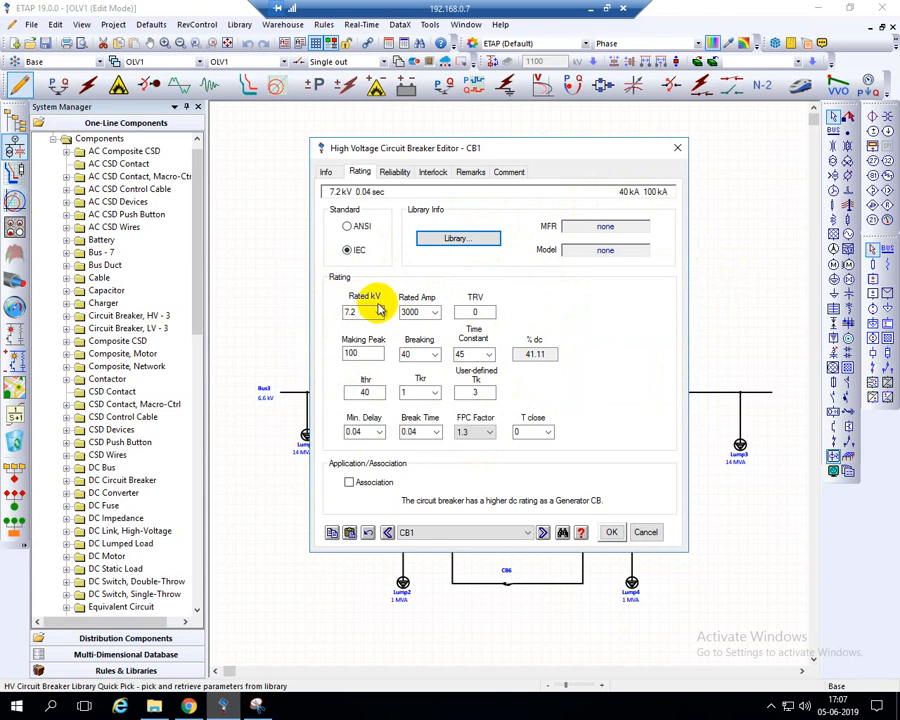
# Step: Check CB1's rated kV options against the 6.6 kV bus voltage and accept the breaker properties
pyautogui.moveTo(474, 148); pyautogui.dragTo(640, 159)
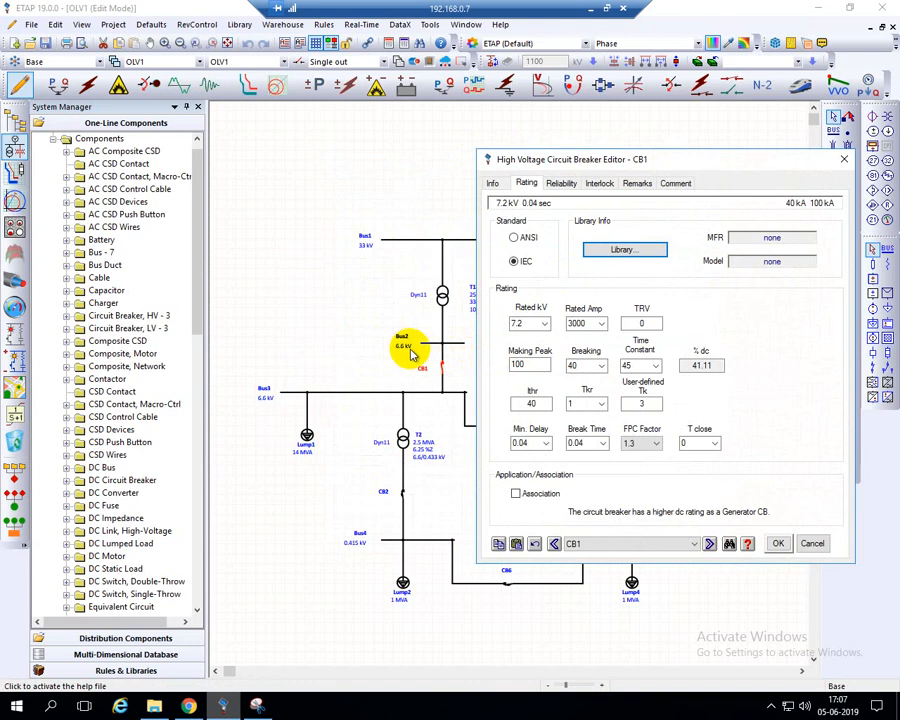
pyautogui.click(544, 326)
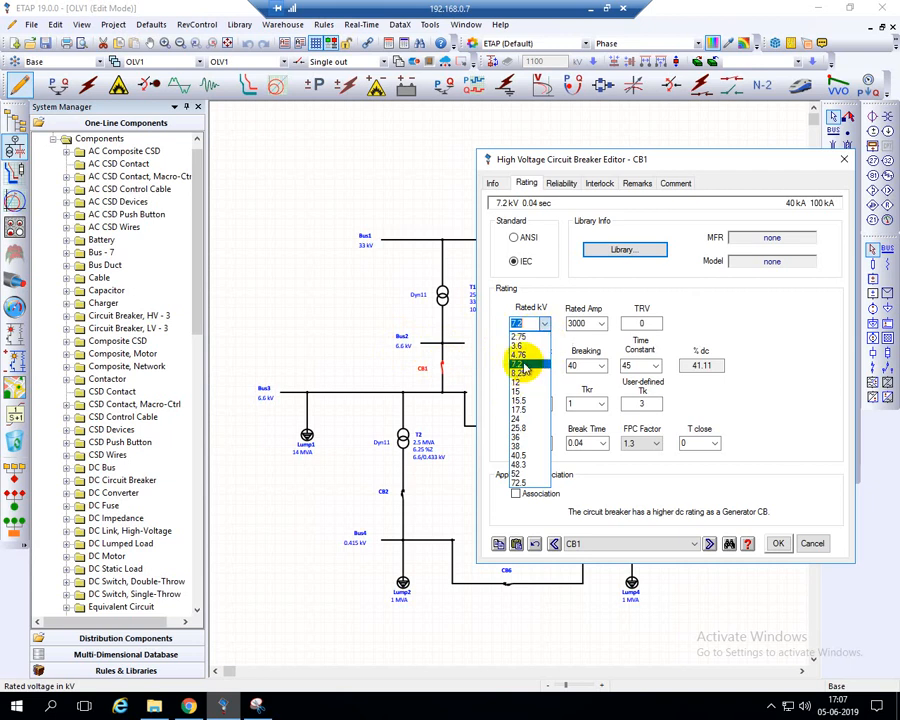
pyautogui.click(384, 358)
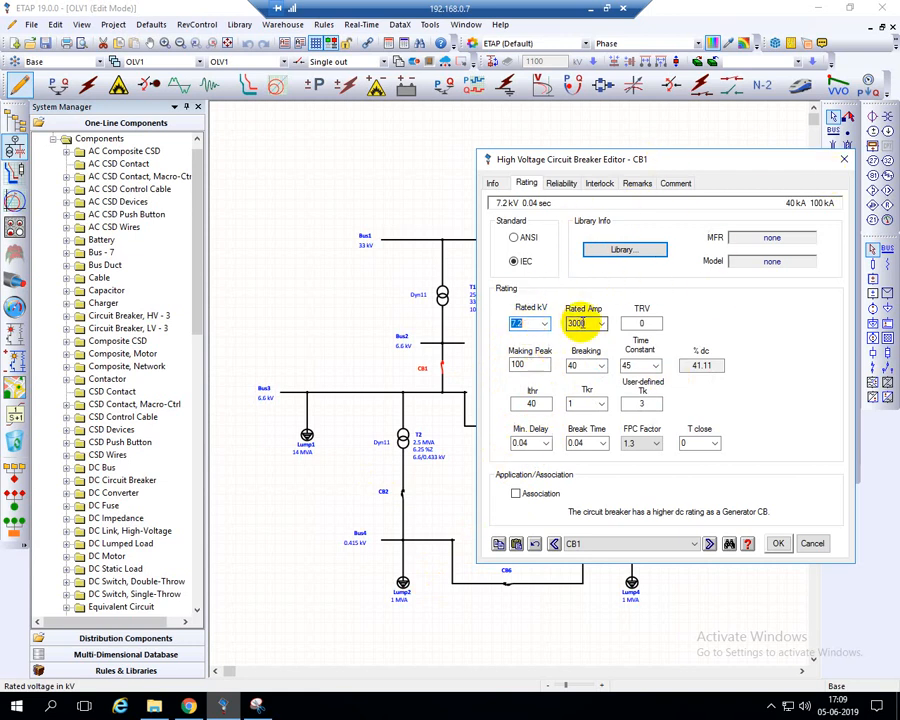
pyautogui.click(779, 544)
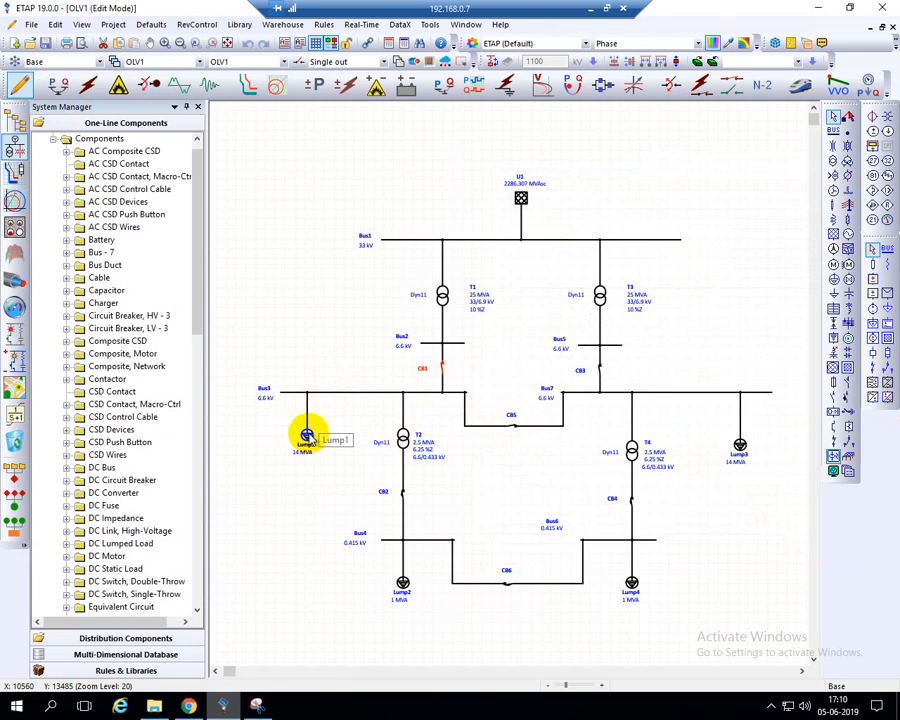
# Step: Open lumped load Lump1's nameplate data, try a 75% constant kVA and 25% constant Z split, and restore 100% constant kVA
pyautogui.doubleClick(307, 435)
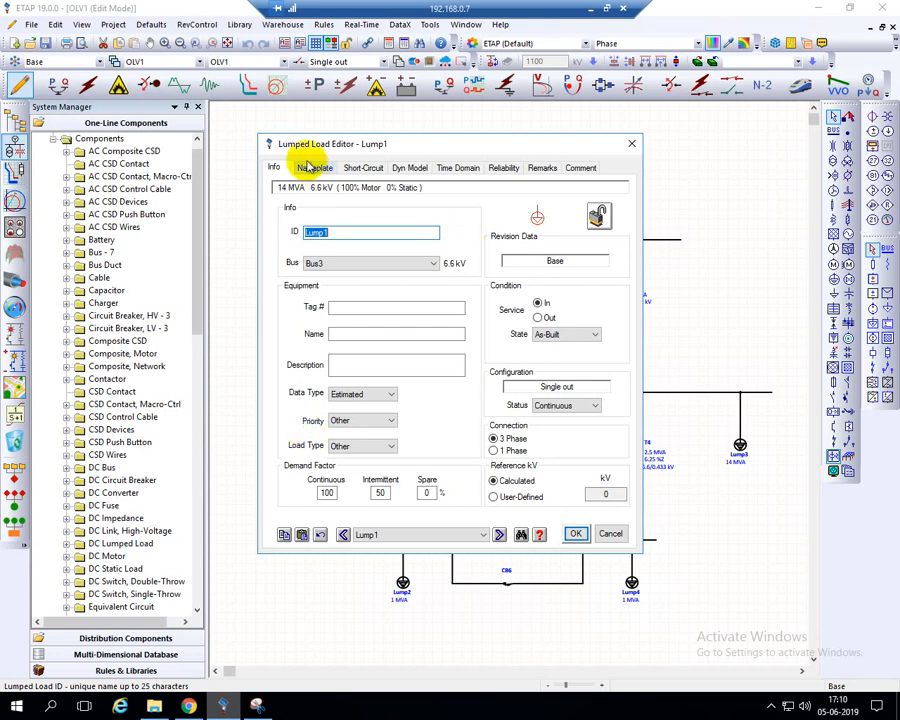
pyautogui.moveTo(426, 140); pyautogui.dragTo(588, 120)
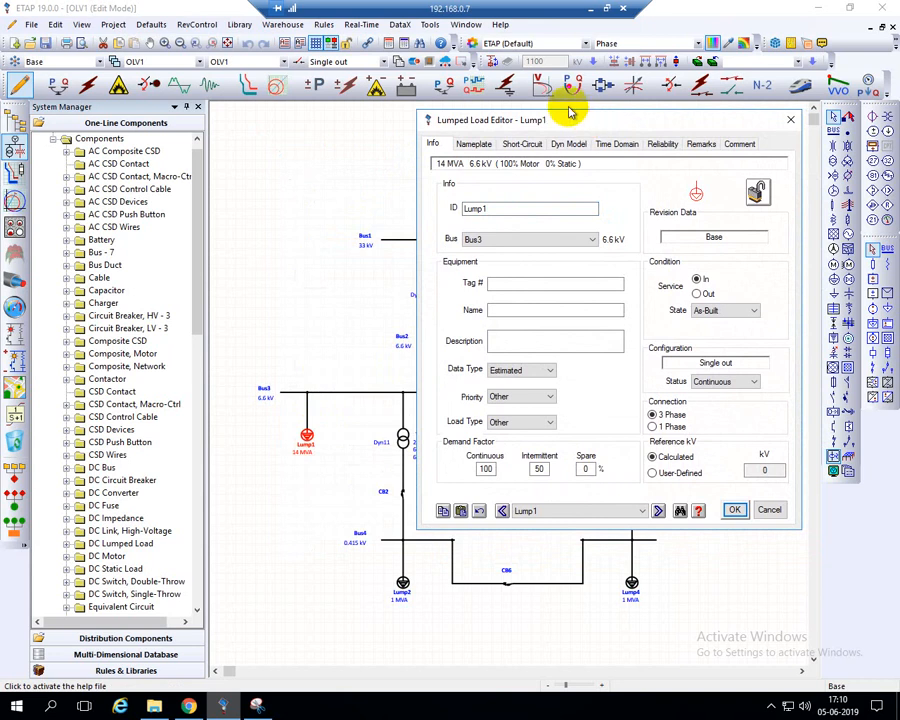
pyautogui.click(480, 145)
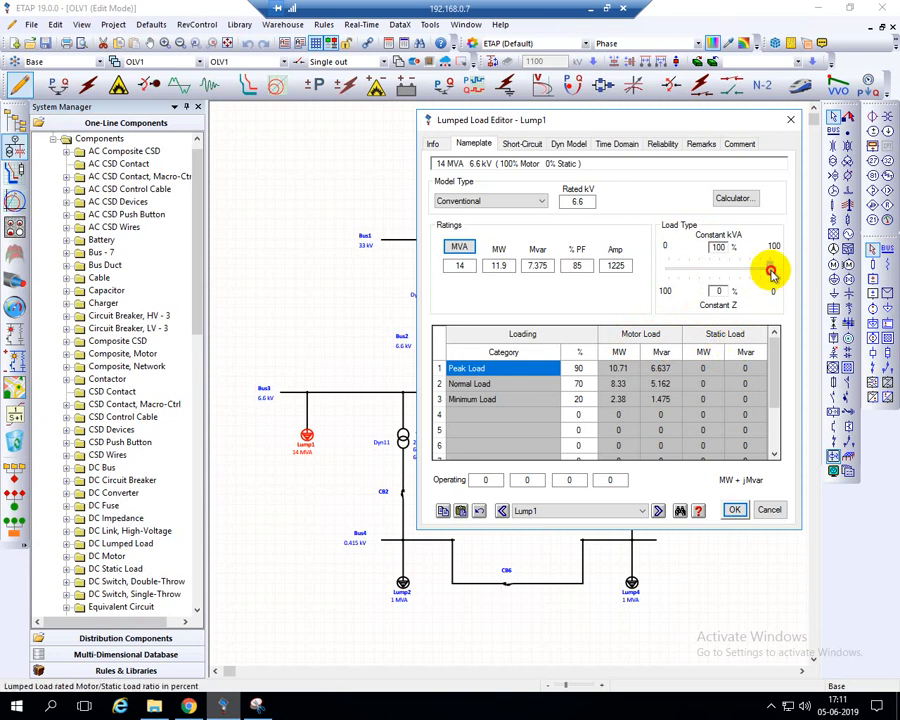
pyautogui.moveTo(771, 271); pyautogui.dragTo(746, 288)
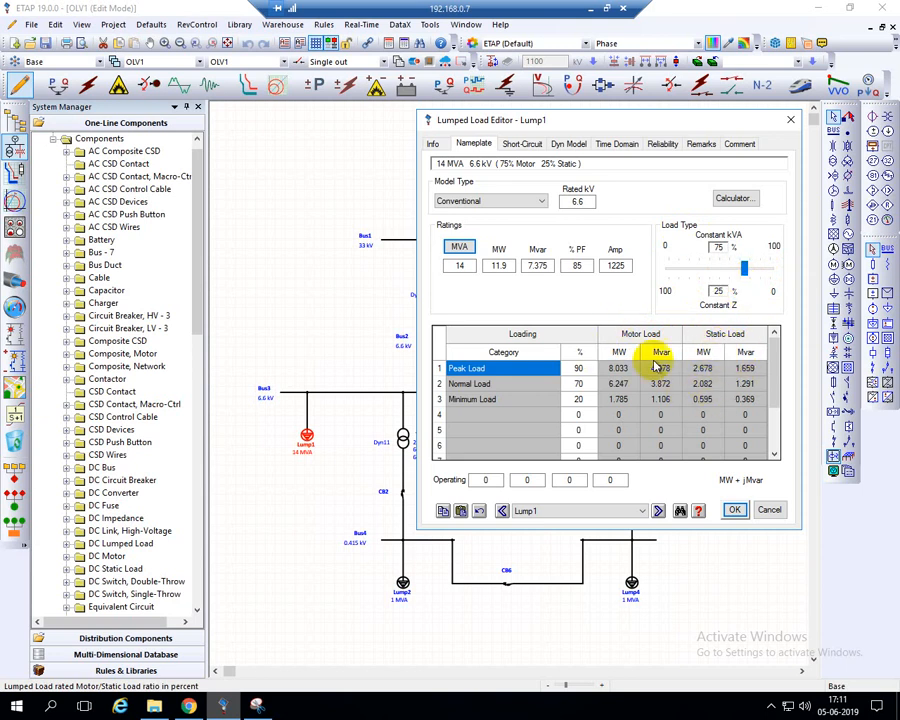
pyautogui.moveTo(744, 269); pyautogui.dragTo(783, 290)
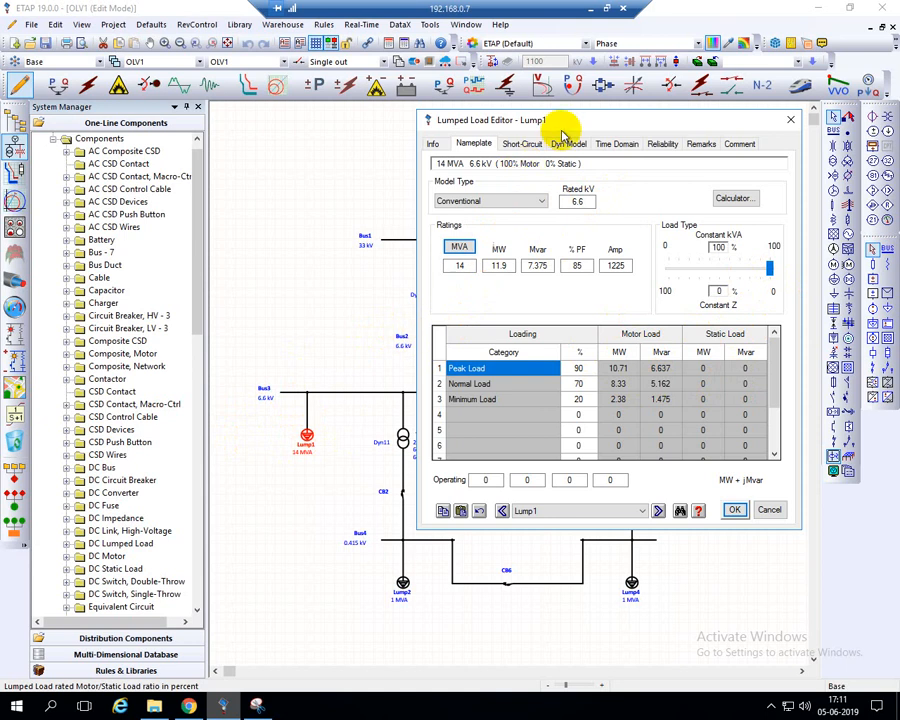
# Step: Review Lump1's nameplate ratings, short-circuit data and dynamic model, and close the load's properties
pyautogui.moveTo(563, 133); pyautogui.dragTo(685, 139)
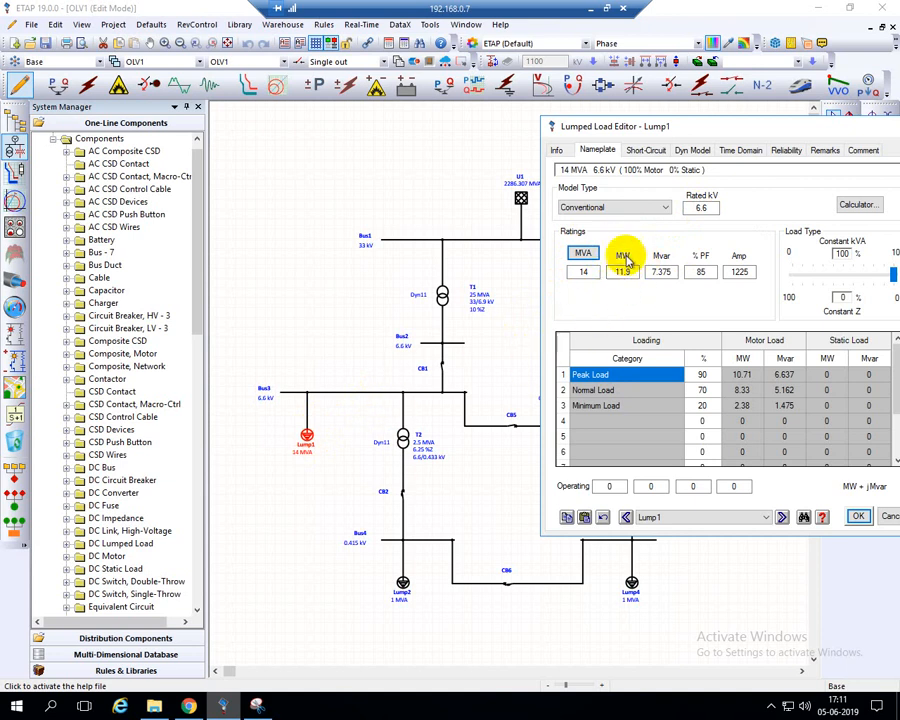
pyautogui.click(578, 272)
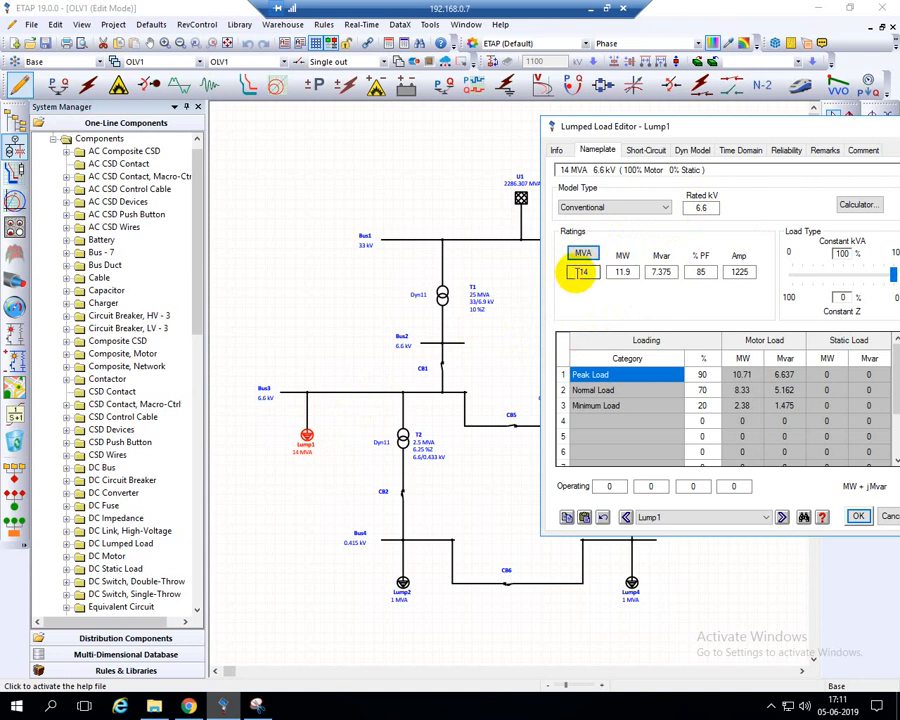
pyautogui.click(621, 272)
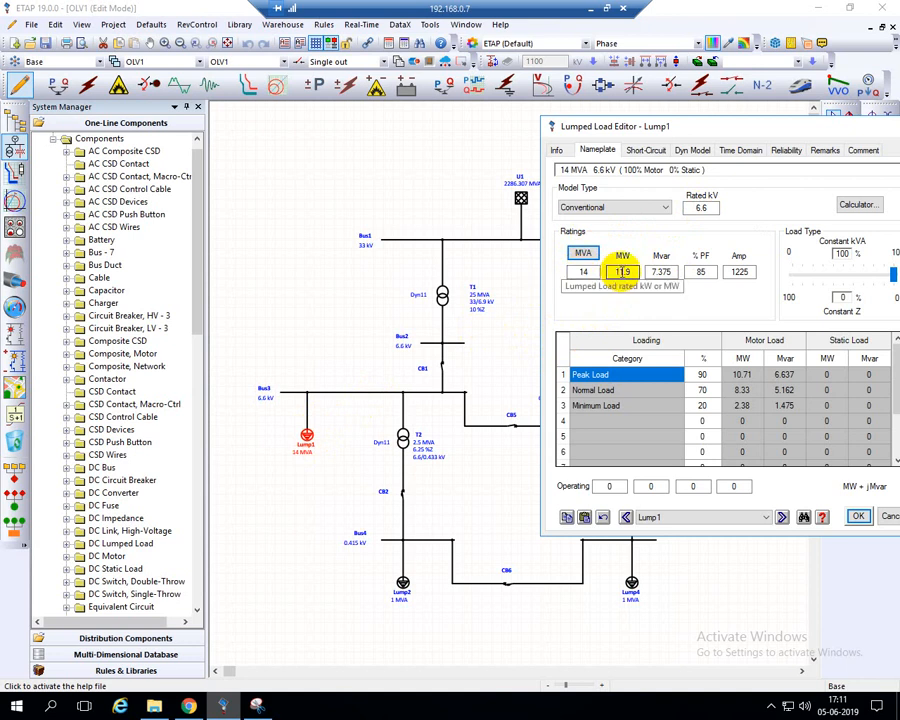
pyautogui.click(700, 272)
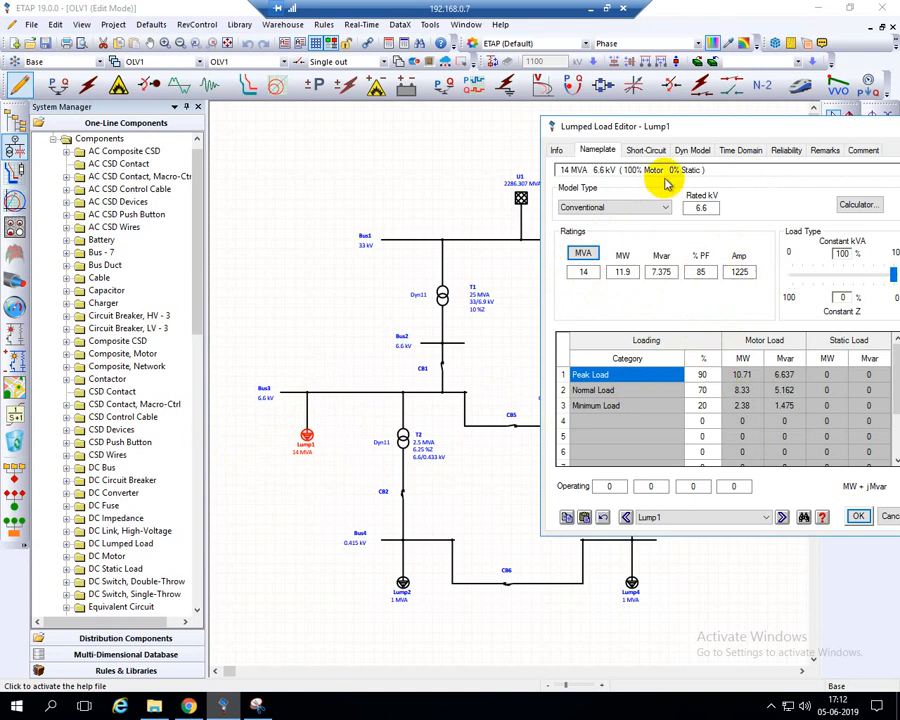
pyautogui.click(645, 150)
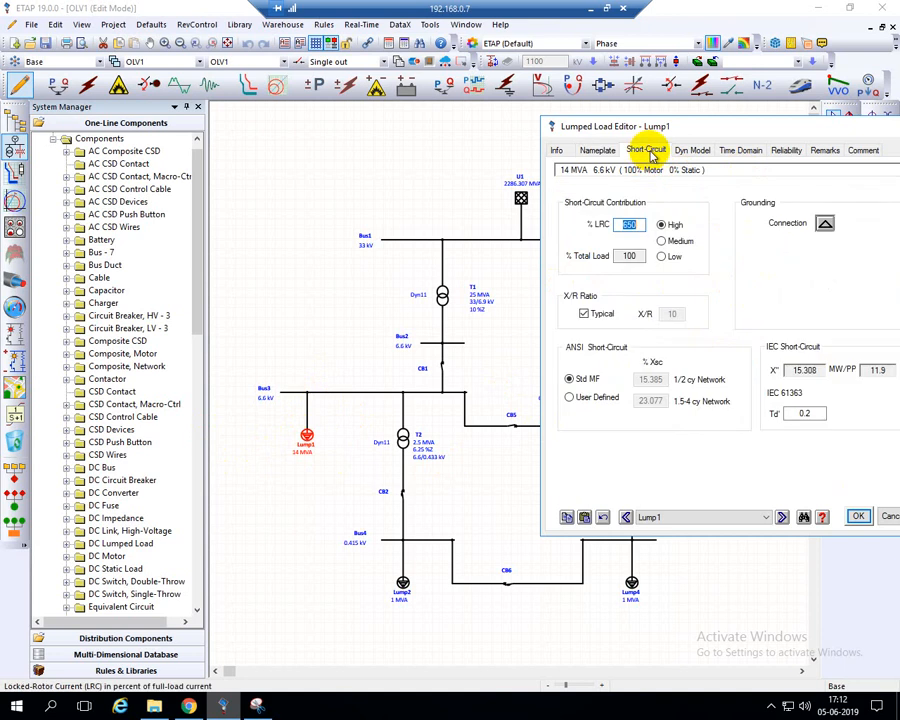
pyautogui.click(686, 150)
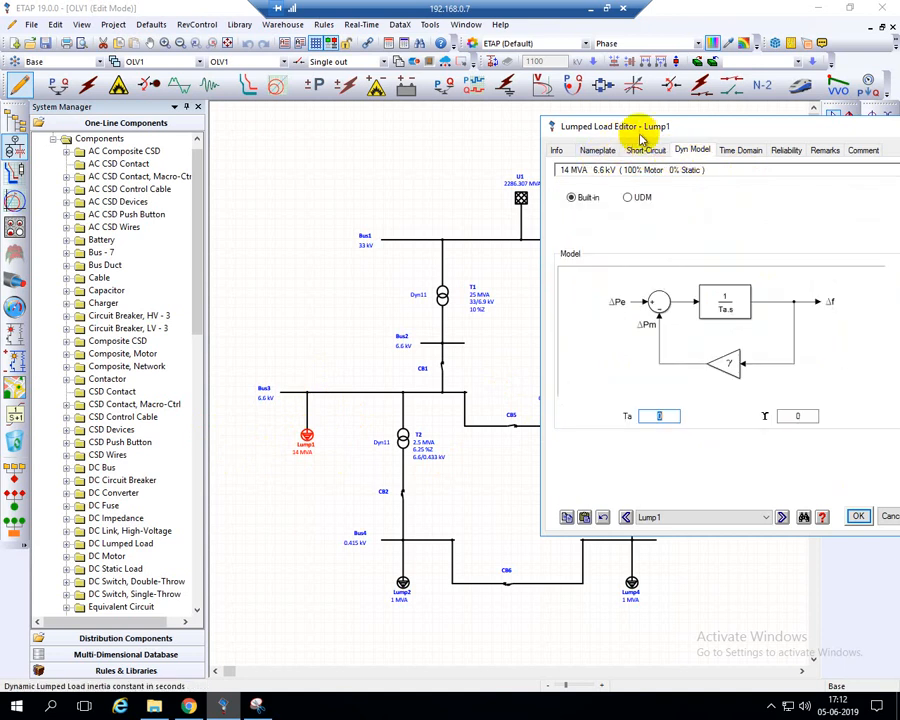
pyautogui.moveTo(691, 130); pyautogui.dragTo(566, 136)
pyautogui.click(790, 132)
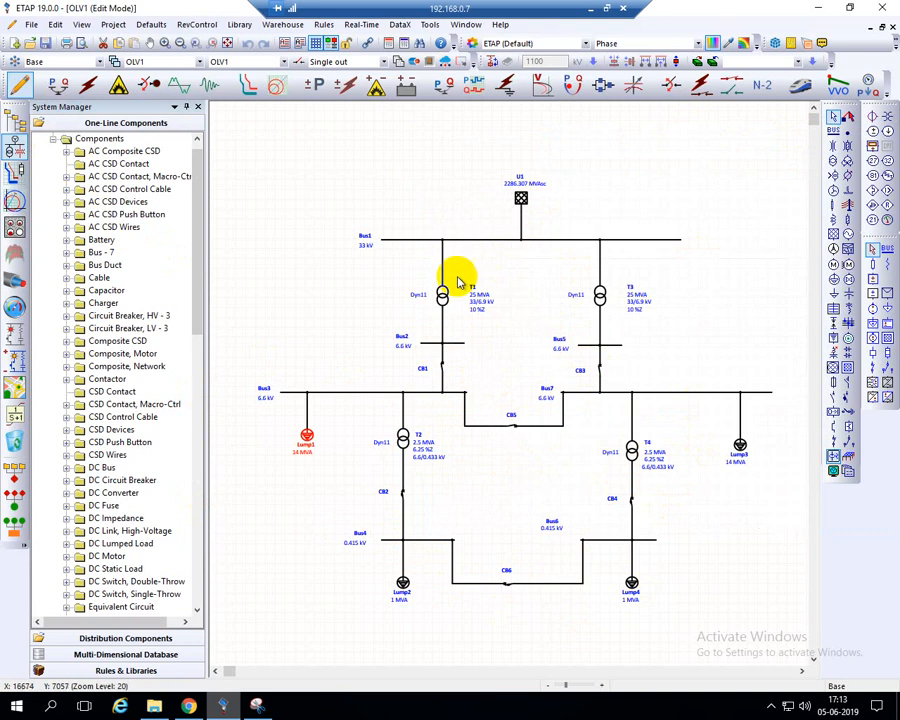
# Step: Switch the one-line diagram to load flow analysis, clear the selection and look over the run, report and output tools
pyautogui.click(58, 85)
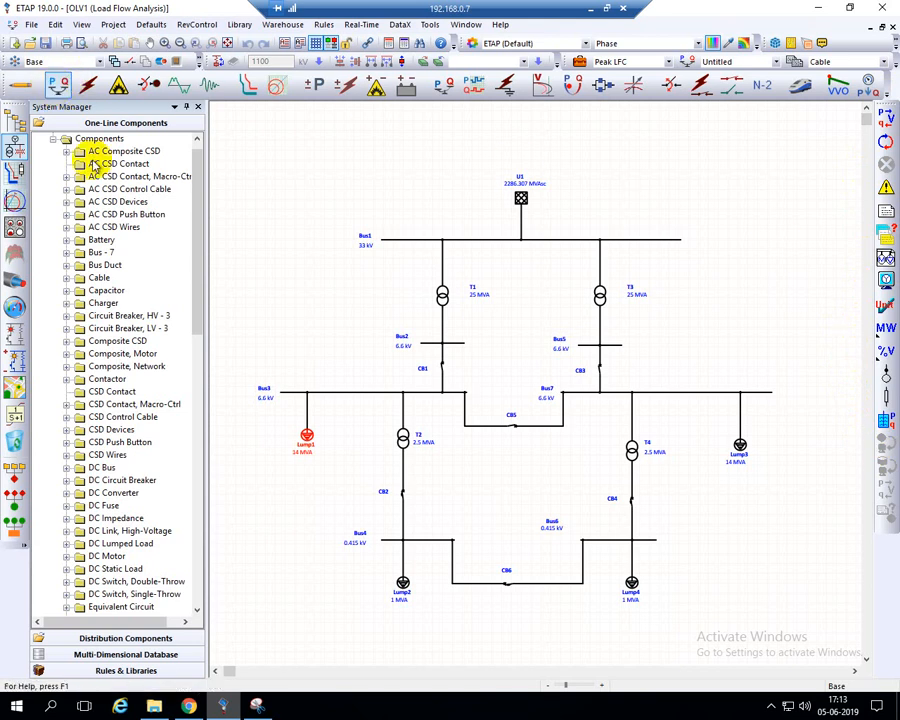
pyautogui.click(684, 336)
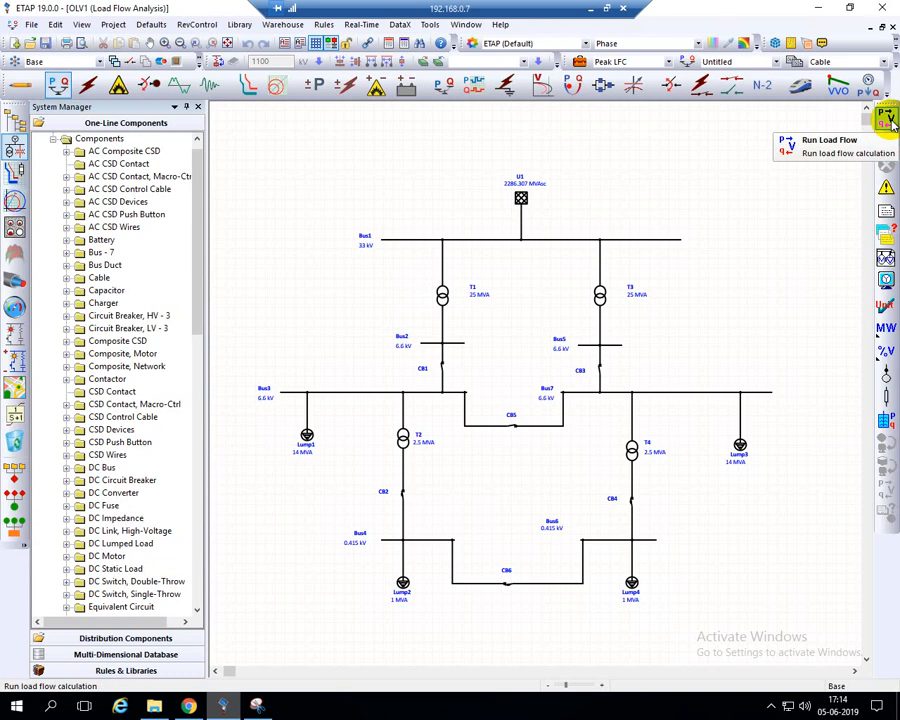
pyautogui.click(891, 122)
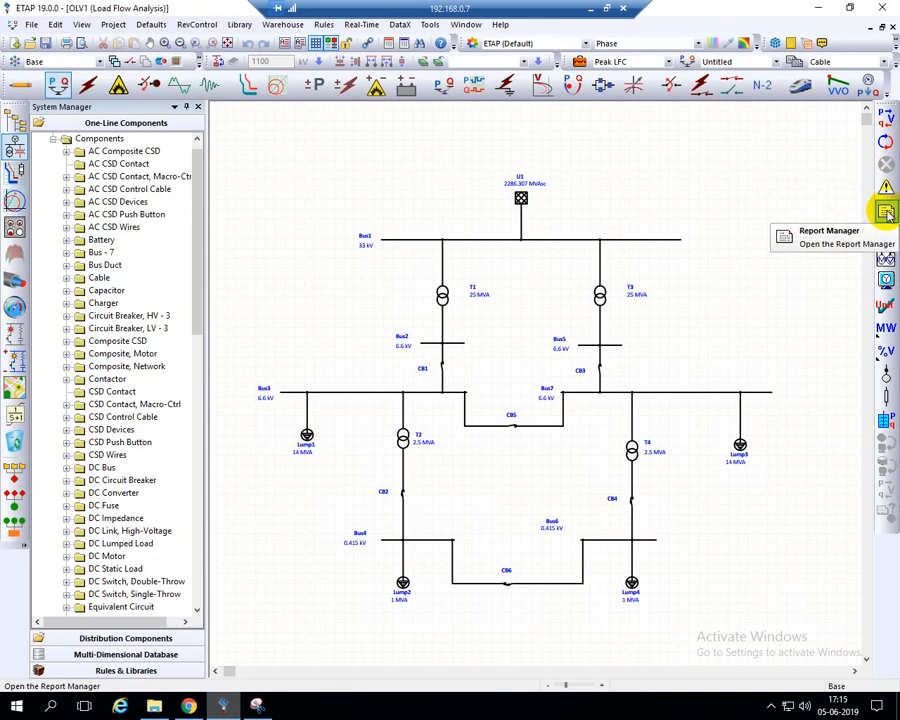
pyautogui.click(888, 214)
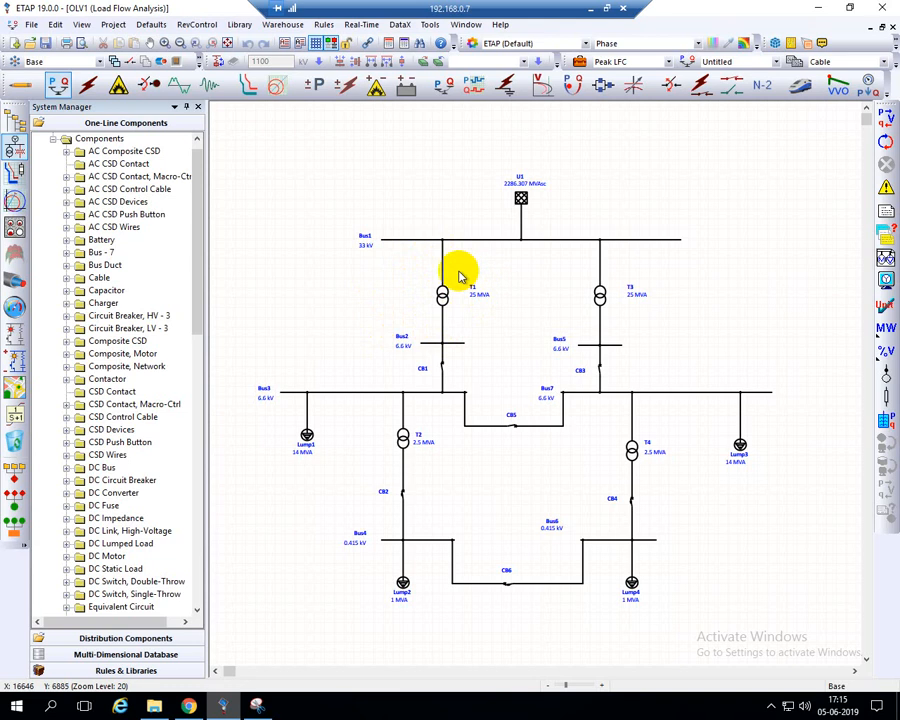
pyautogui.click(889, 243)
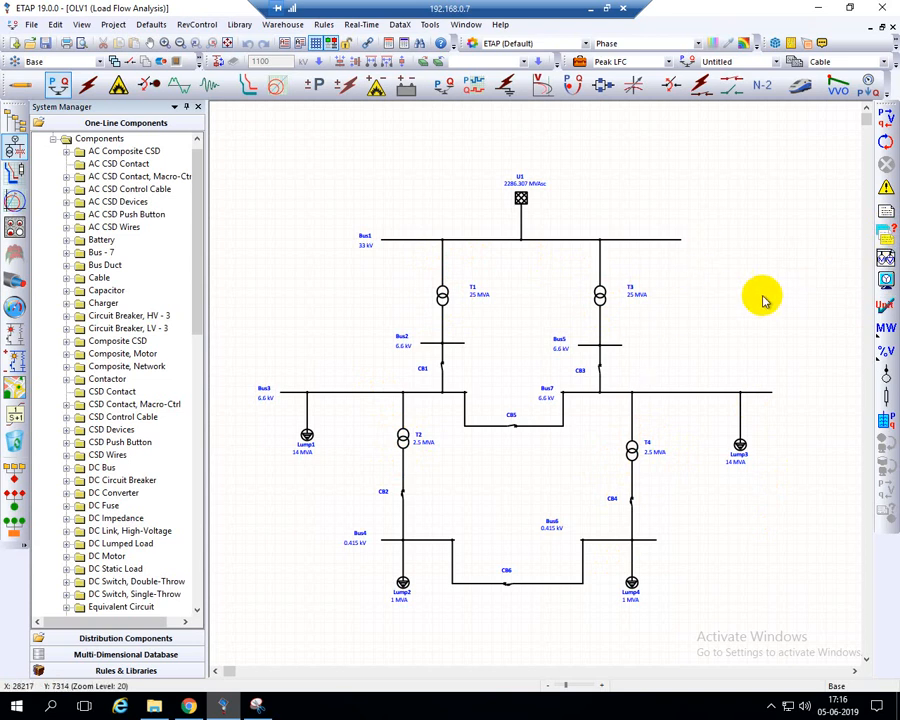
# Step: Review and accept the load flow display options and run the load flow calculation
pyautogui.click(886, 283)
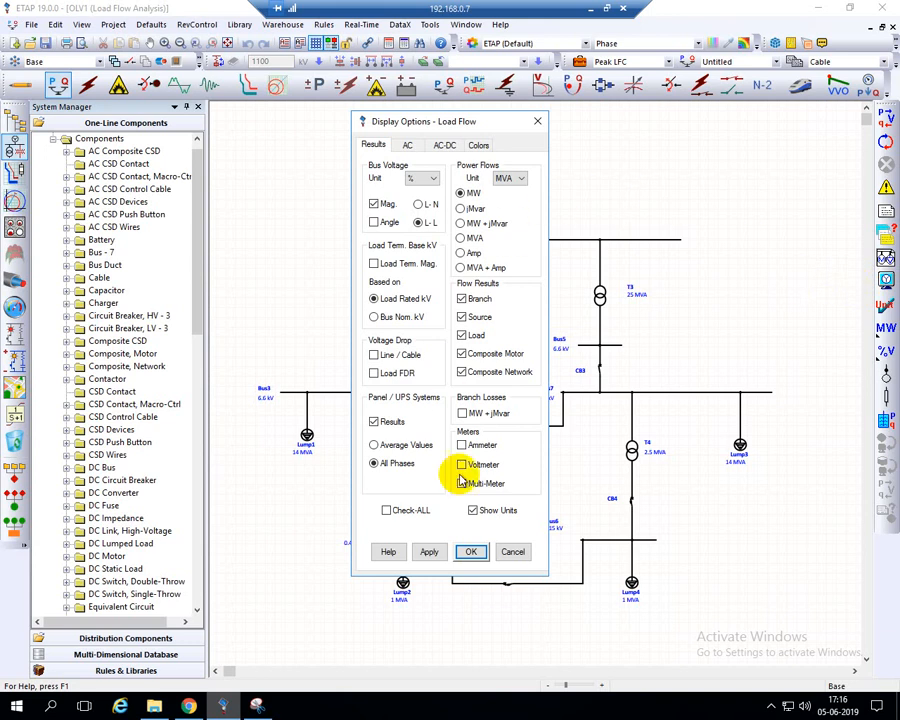
pyautogui.click(471, 552)
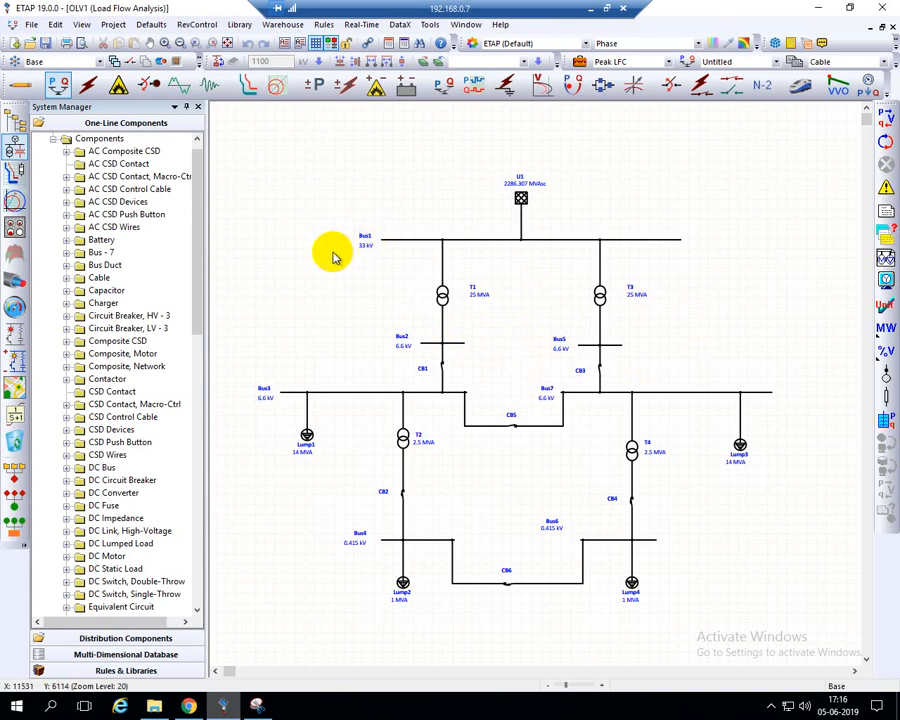
pyautogui.click(887, 122)
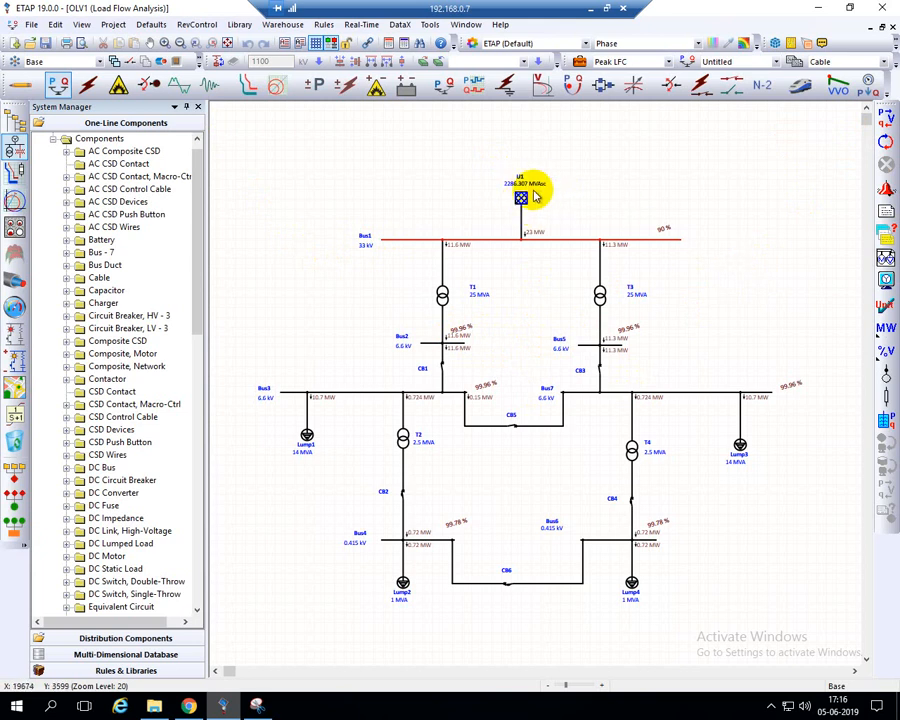
# Step: Examine the load flow results for bus voltages and power flows from the 33 kV bus down to the 0.415 kV buses
pyautogui.scroll(1, 533, 196)
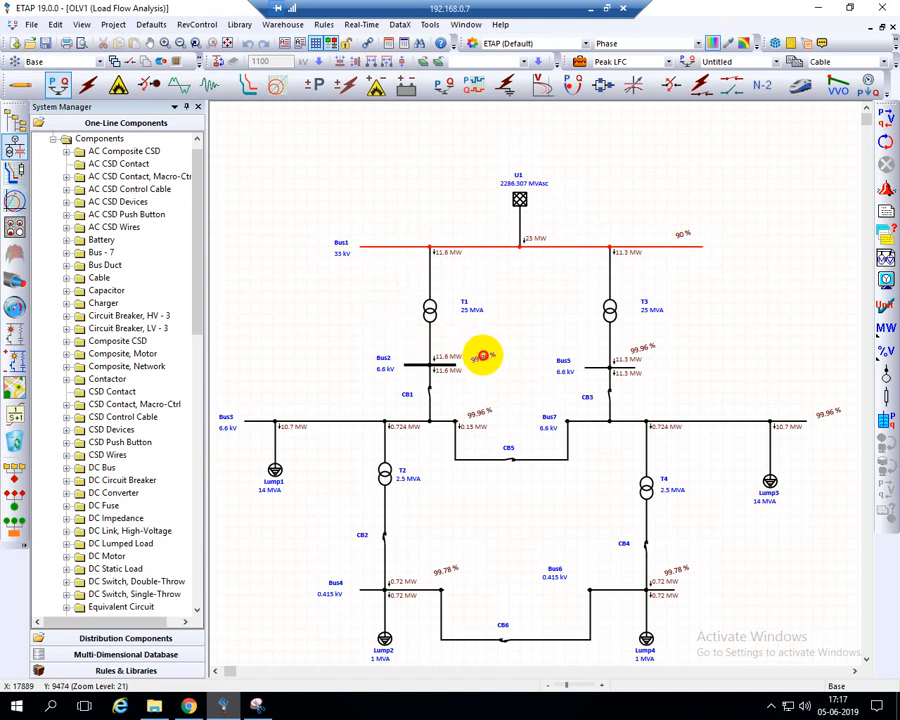
pyautogui.click(483, 355)
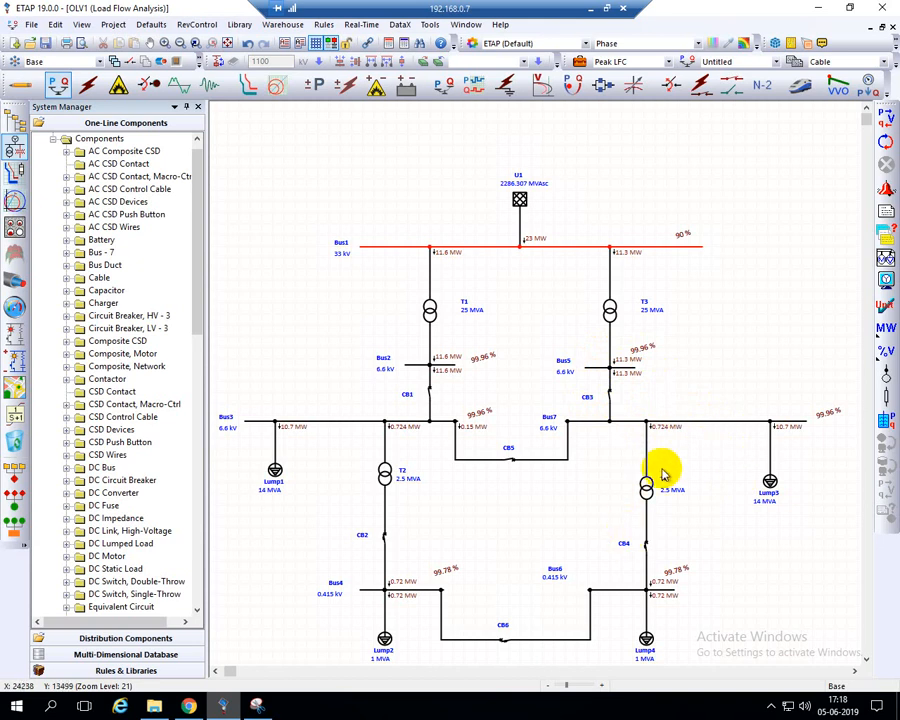
pyautogui.scroll(-3, 614, 461)
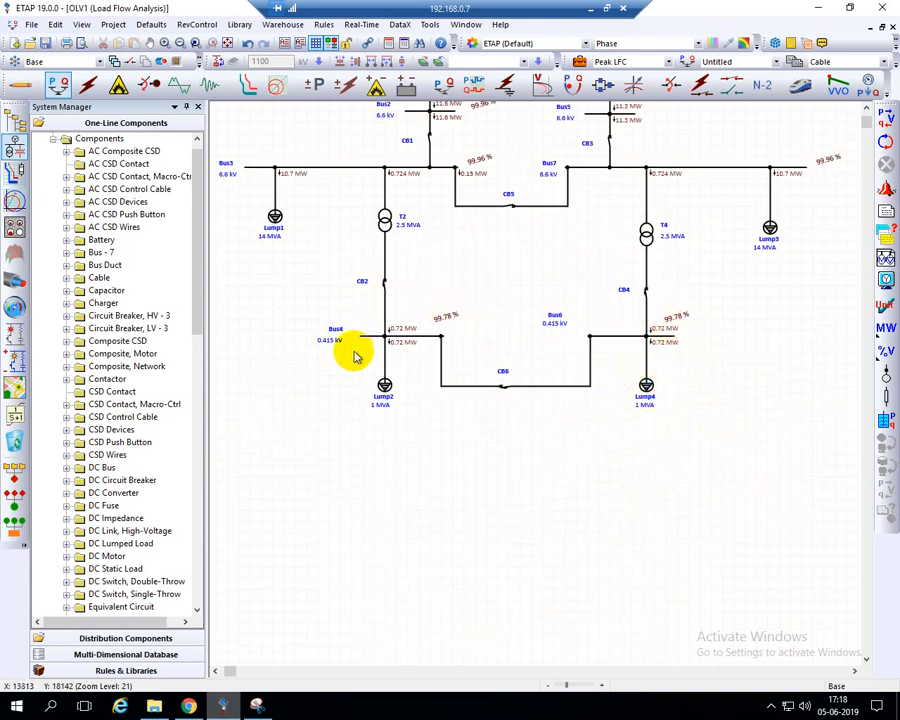
pyautogui.scroll(2, 708, 315)
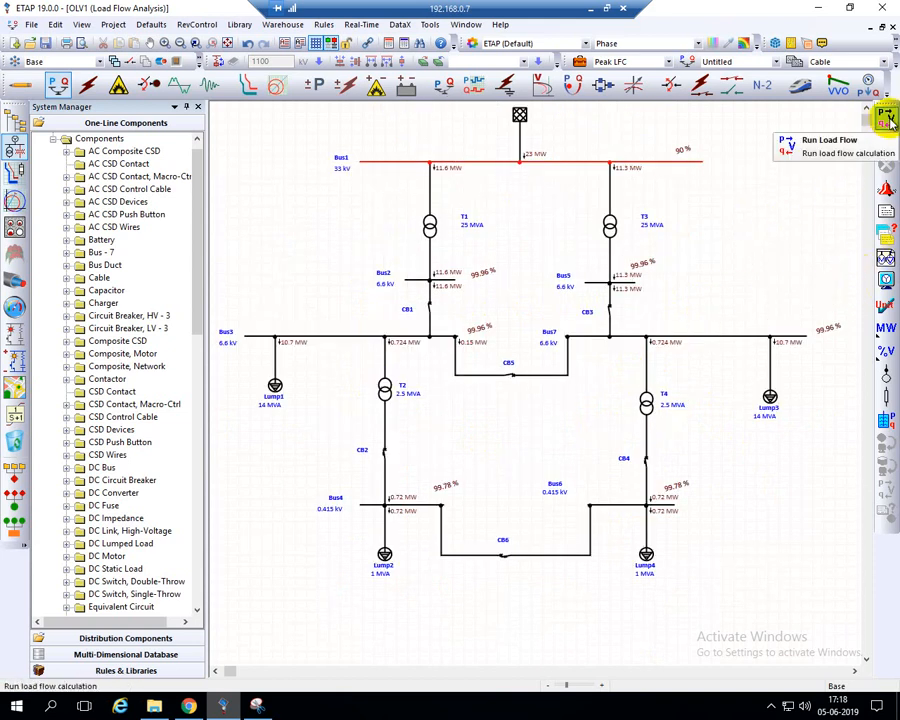
# Step: Set transformer T3's primary rated voltage to 44 kV and accept the transformer properties
pyautogui.doubleClick(610, 225)
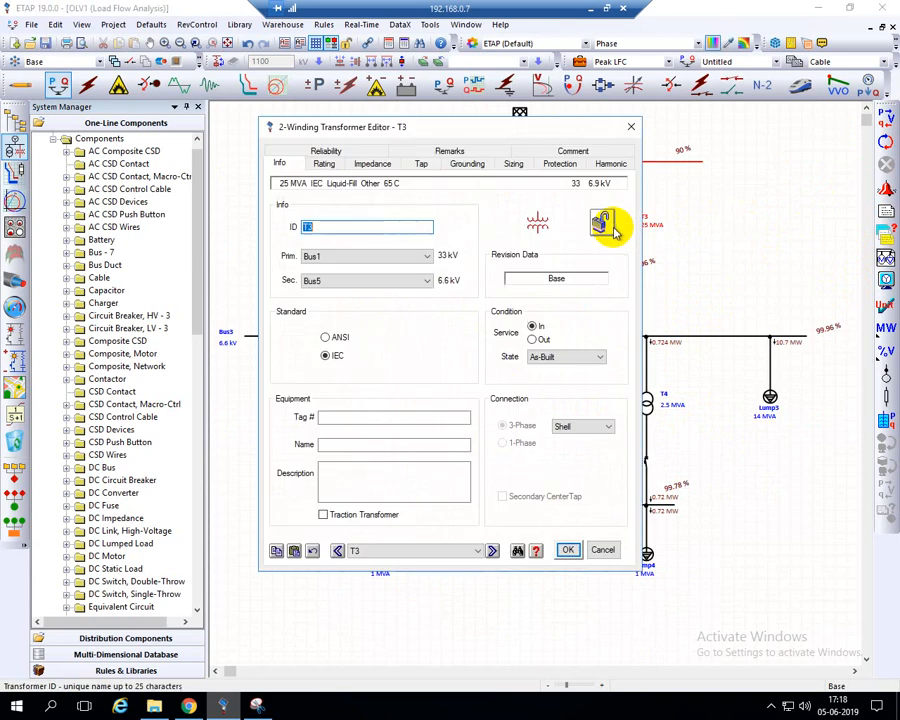
pyautogui.click(325, 165)
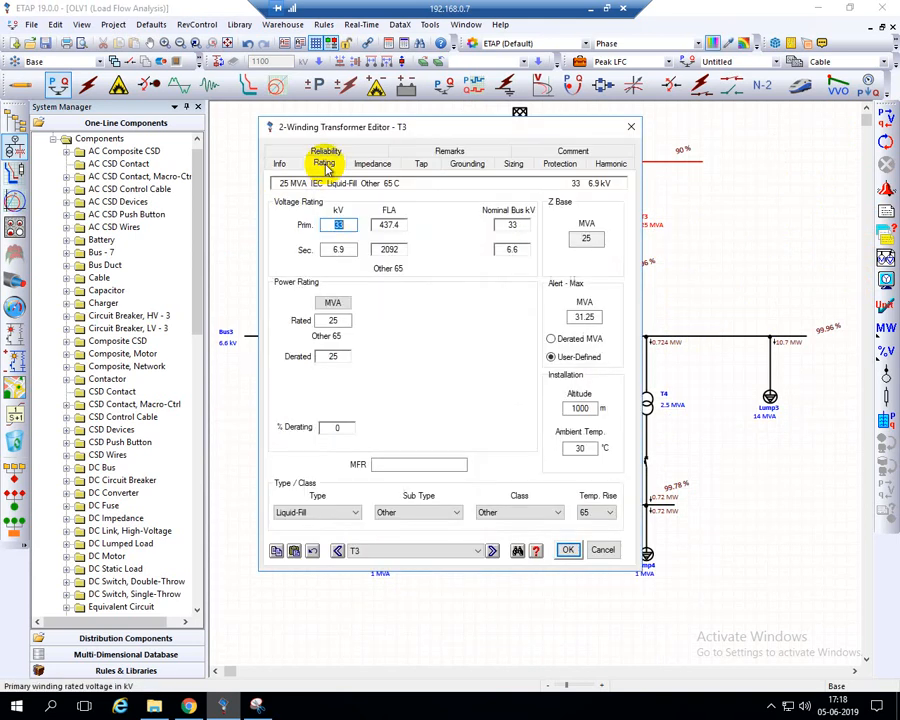
pyautogui.click(340, 224)
pyautogui.write('48')
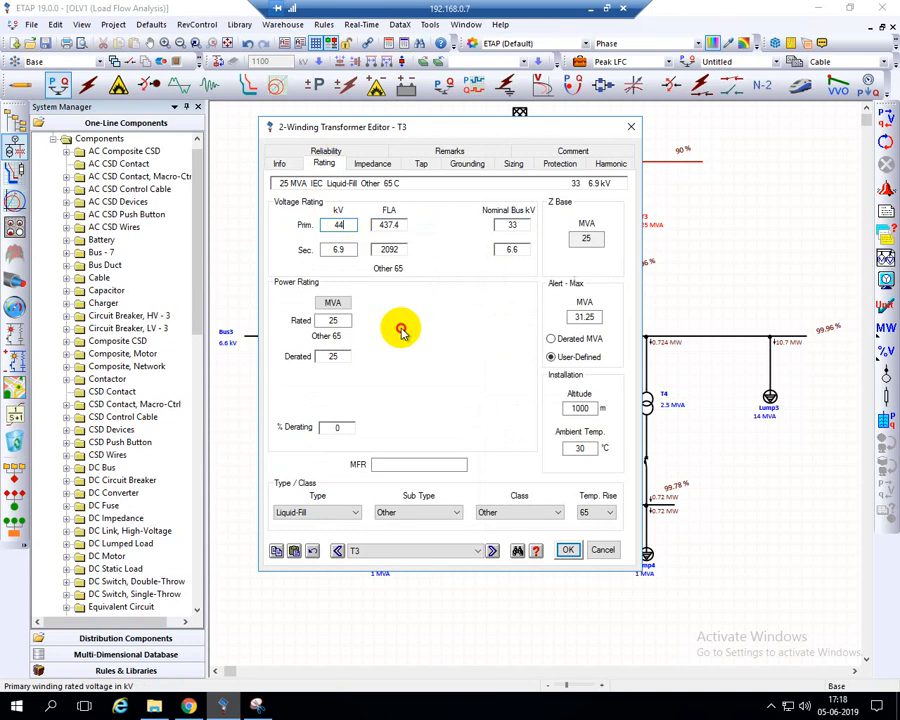
pyautogui.click(567, 550)
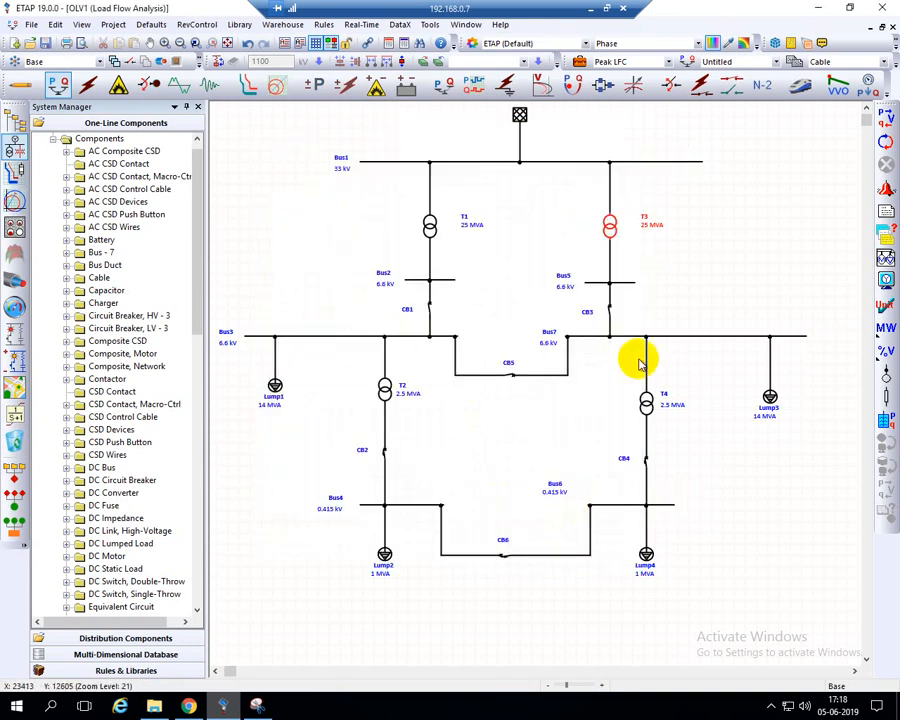
# Step: Run the load flow with T3's modified rating, read the error report and close it
pyautogui.click(884, 140)
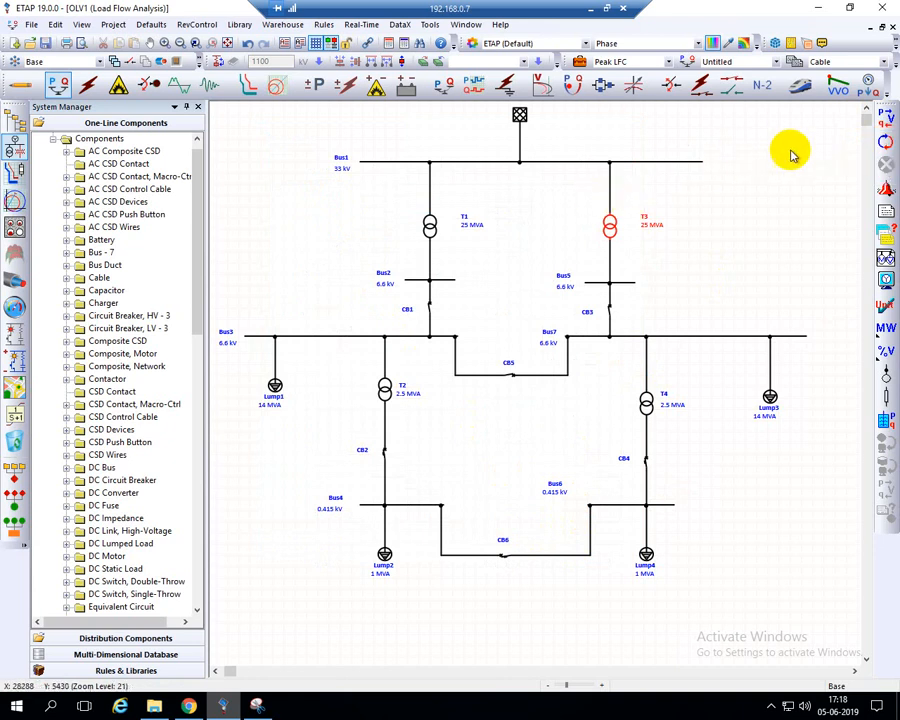
pyautogui.click(884, 118)
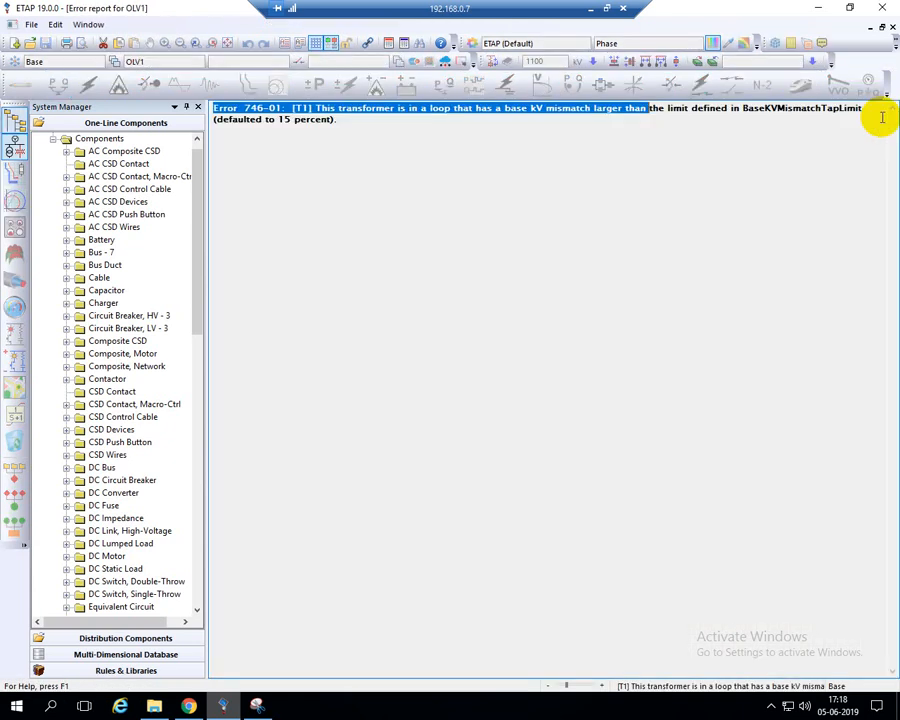
pyautogui.click(893, 30)
# Step: Set transformer T3's primary rated voltage to 33 kV, accept its properties and rerun the load flow
pyautogui.doubleClick(610, 226)
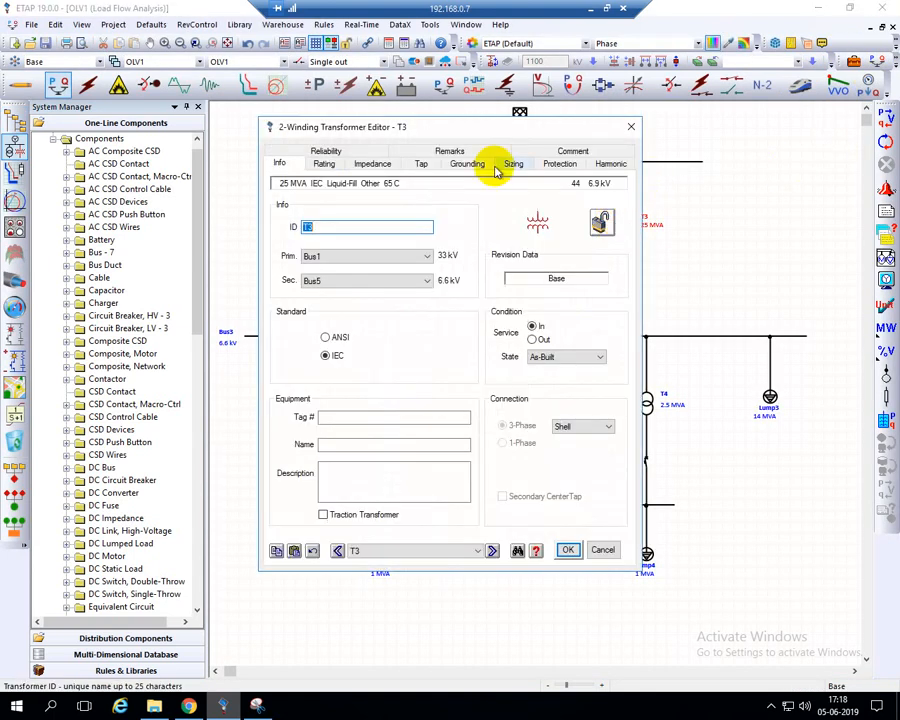
pyautogui.click(325, 165)
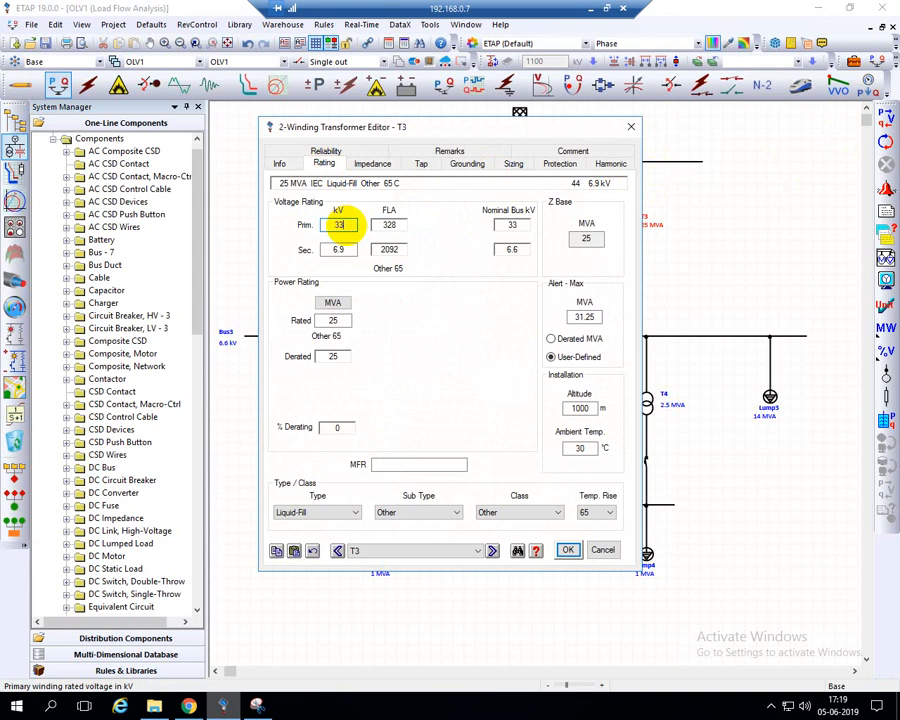
pyautogui.click(431, 336)
pyautogui.click(567, 550)
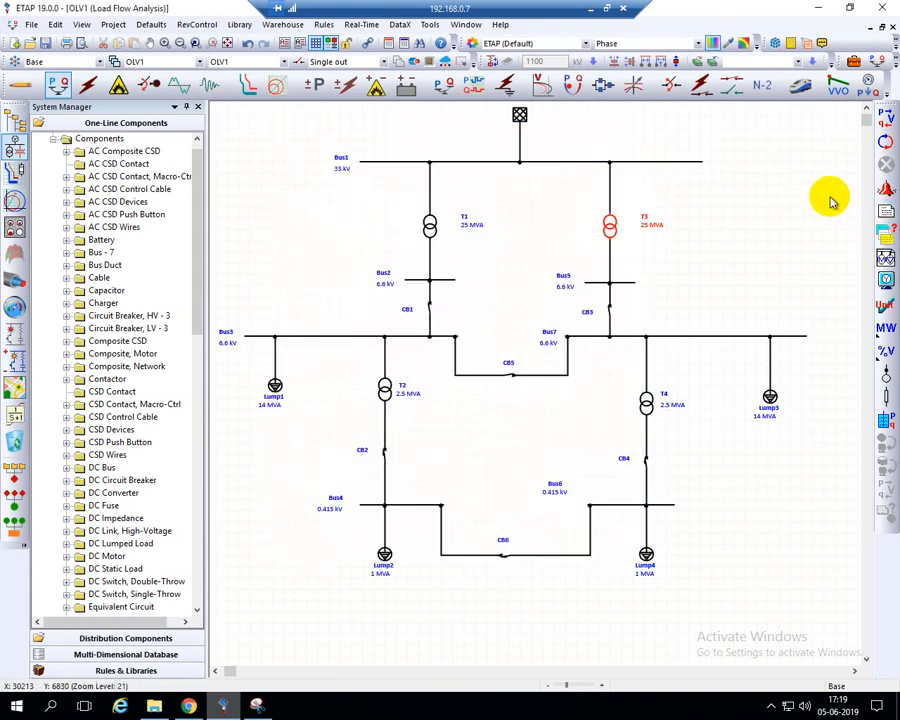
pyautogui.click(885, 146)
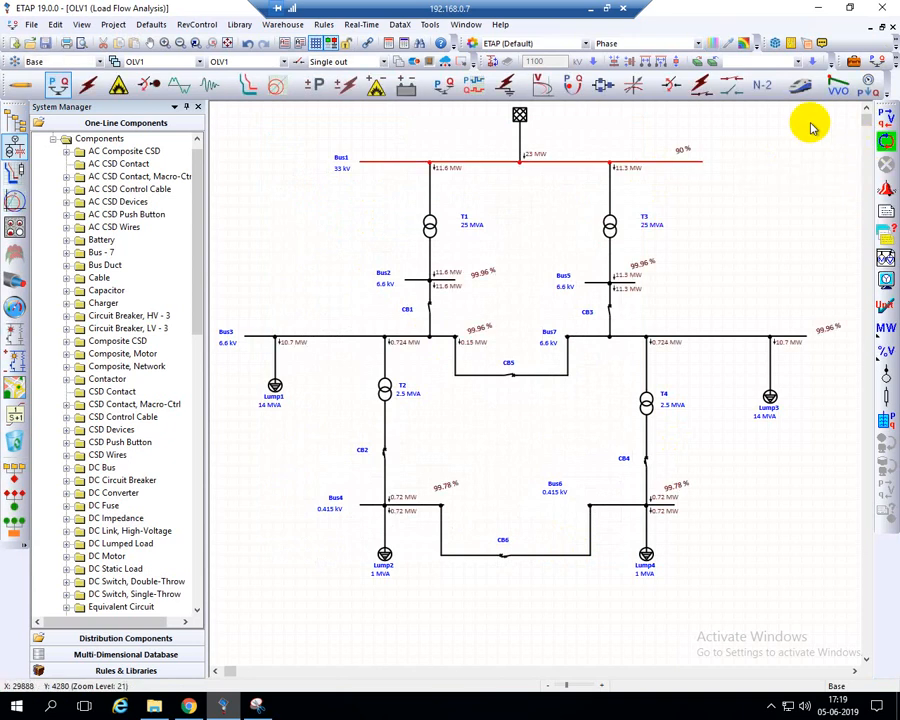
pyautogui.click(447, 424)
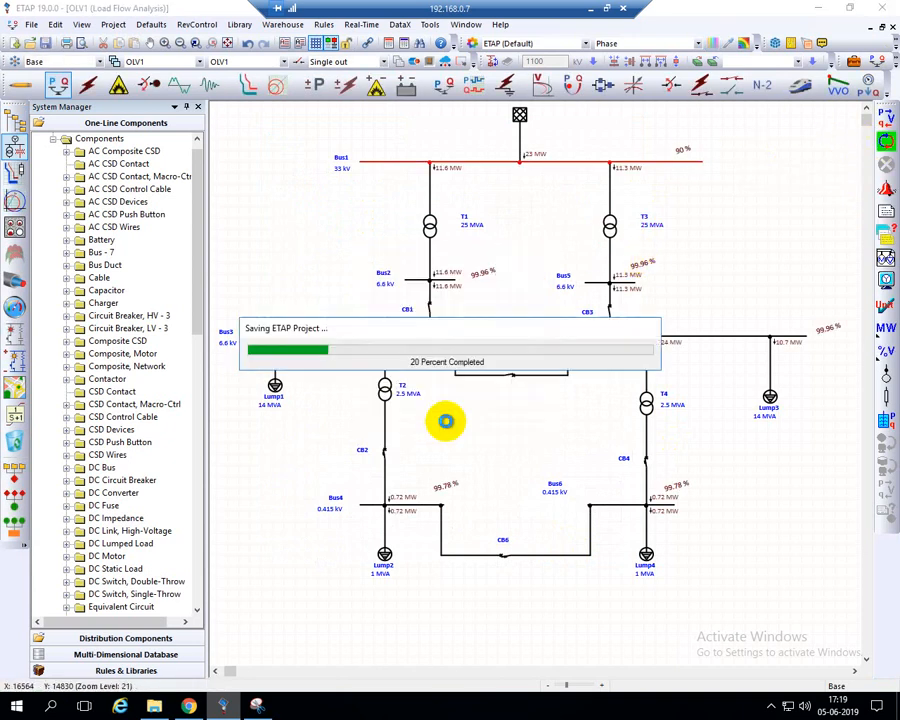
# Step: Set the fixed tap on transformer T3's secondary side to 5 % and accept the transformer properties
pyautogui.doubleClick(609, 225)
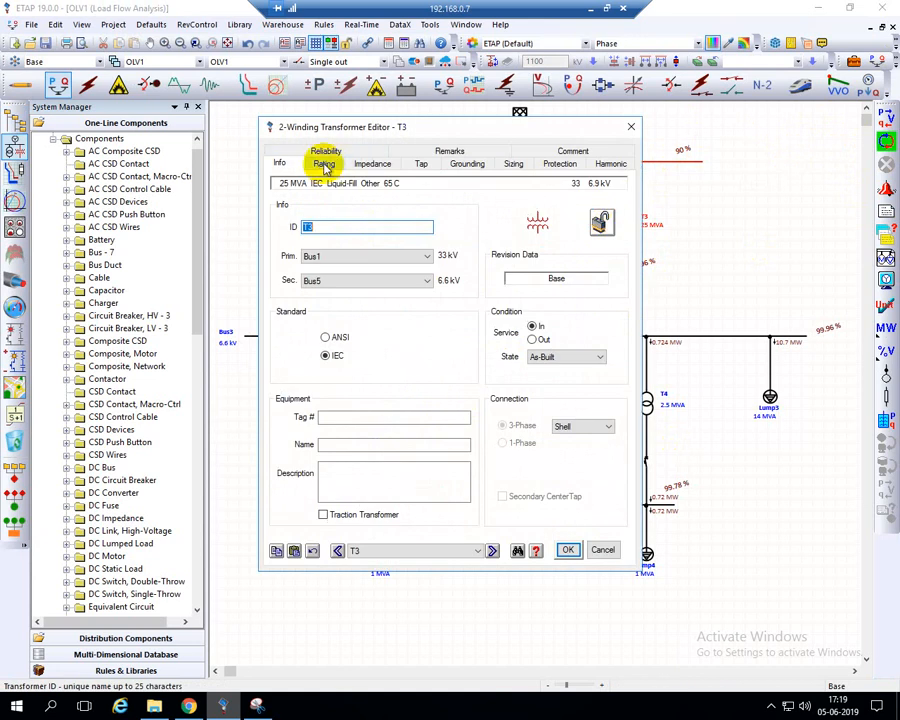
pyautogui.click(364, 165)
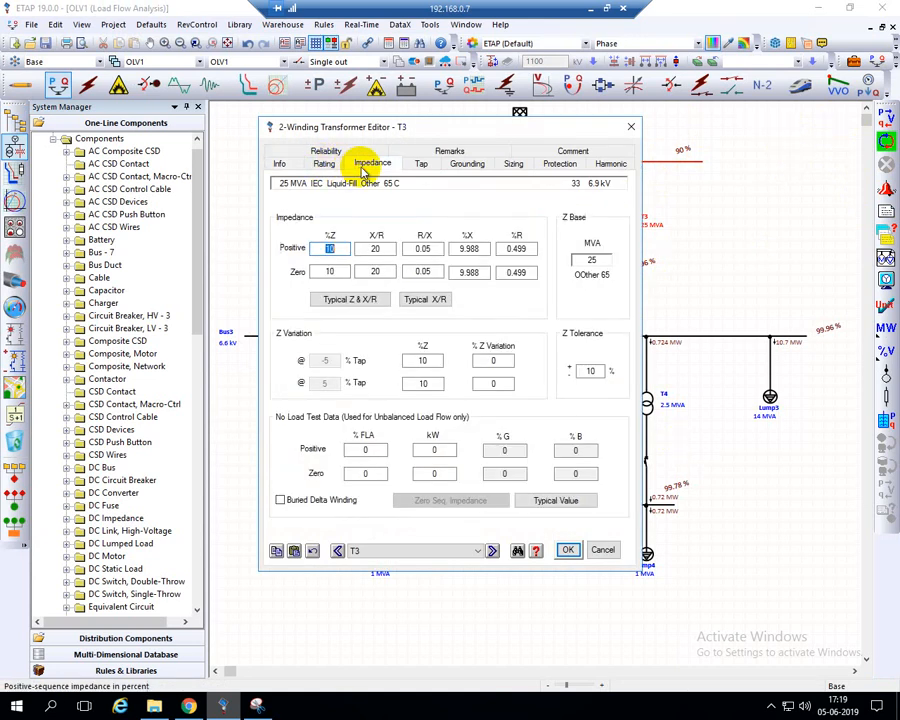
pyautogui.click(414, 165)
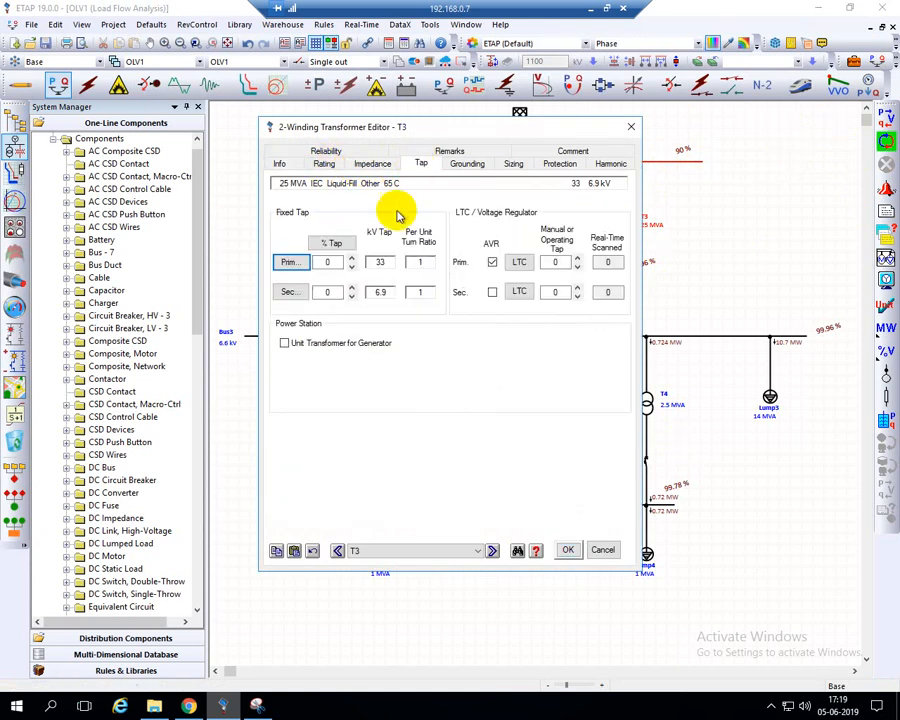
pyautogui.click(354, 290)
pyautogui.click(567, 549)
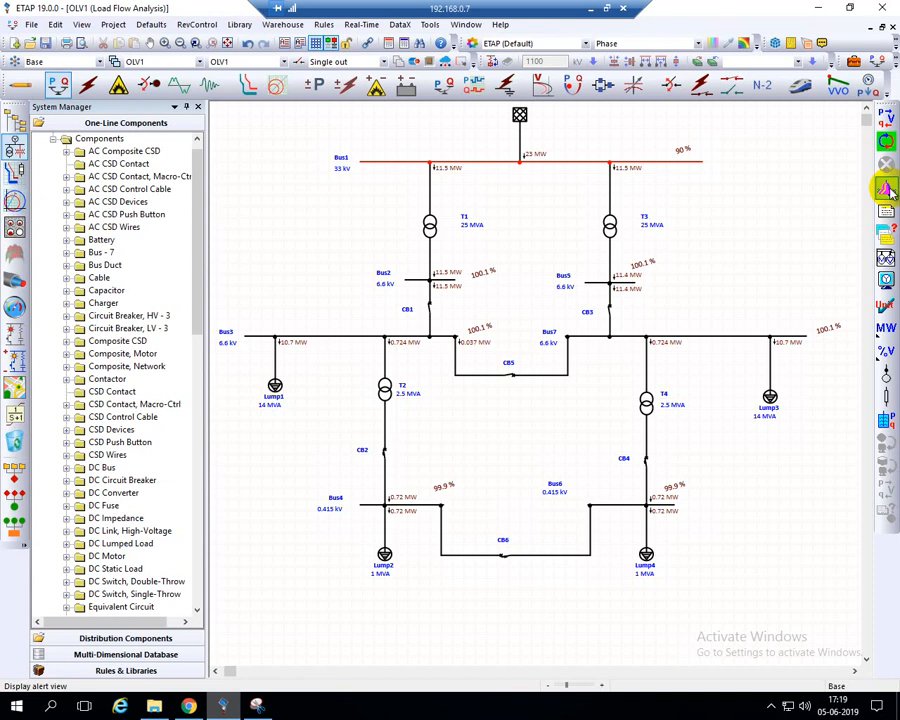
# Step: Review the critical bus alerts in the load flow alert view and close it
pyautogui.click(887, 190)
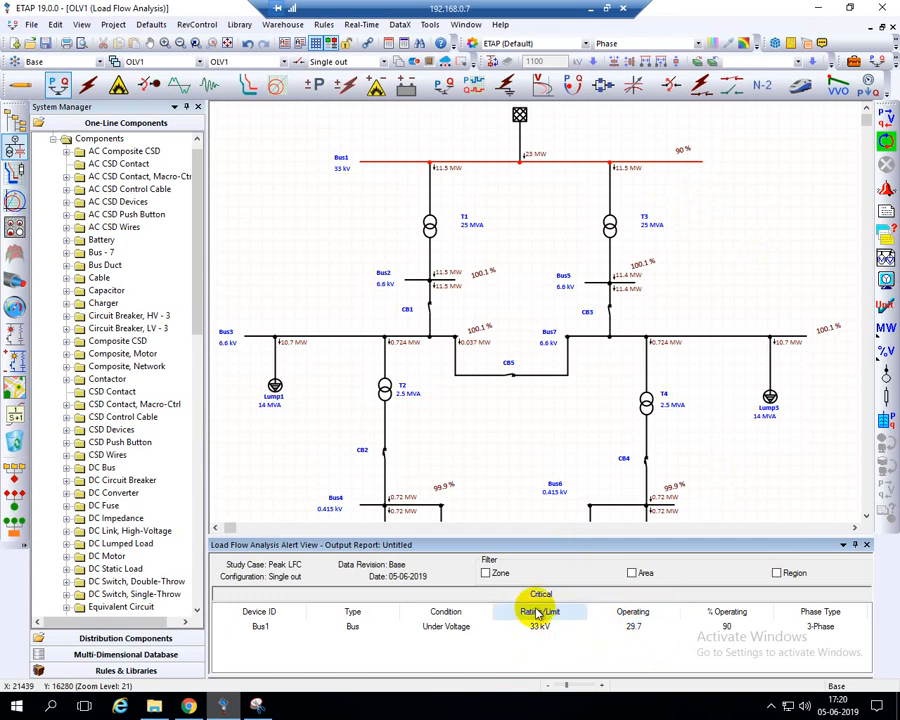
pyautogui.click(867, 545)
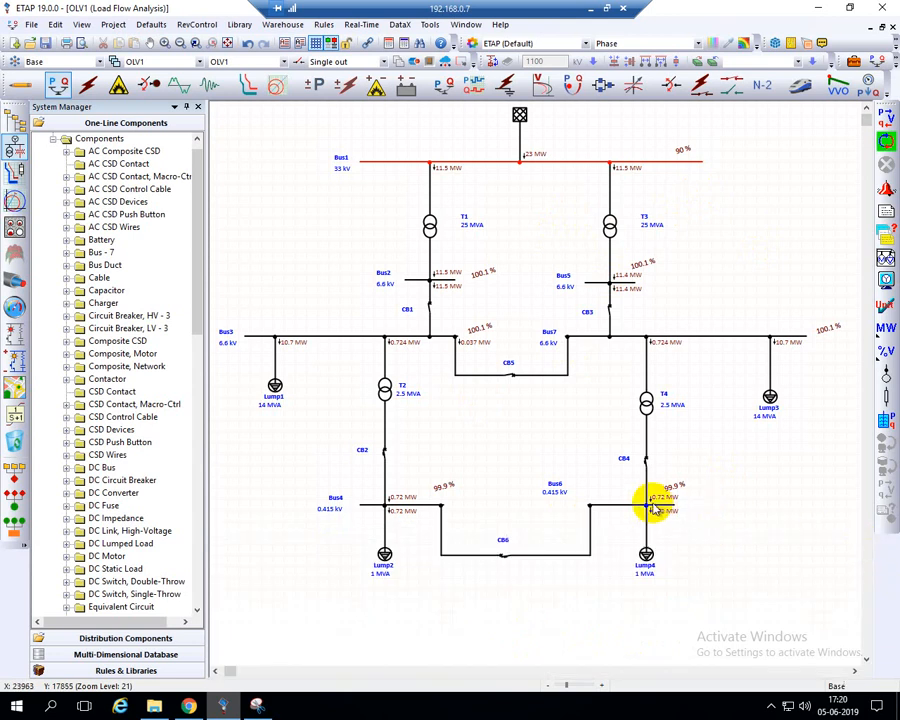
# Step: Review the input, result and summary report types, then open the Complete load flow report in the Viewer format and maximize it
pyautogui.click(886, 212)
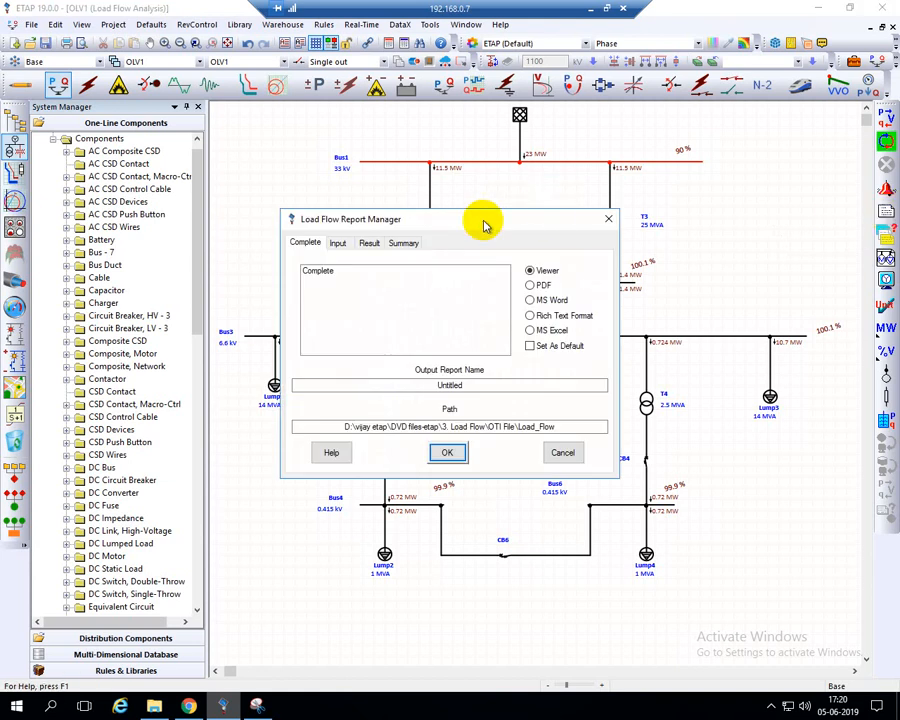
pyautogui.click(340, 242)
pyautogui.click(367, 243)
pyautogui.click(403, 244)
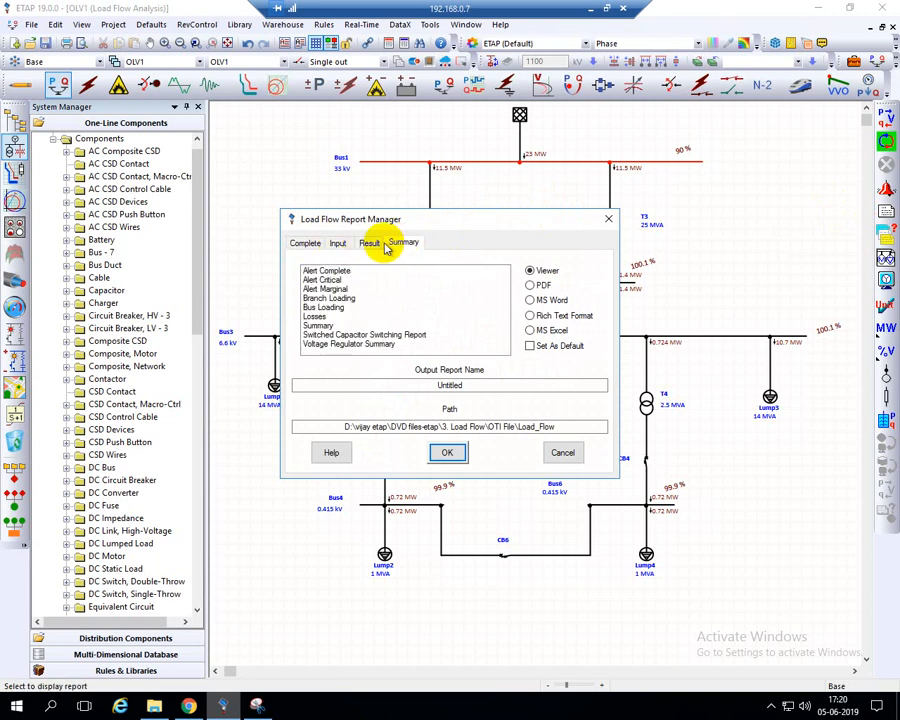
pyautogui.click(306, 244)
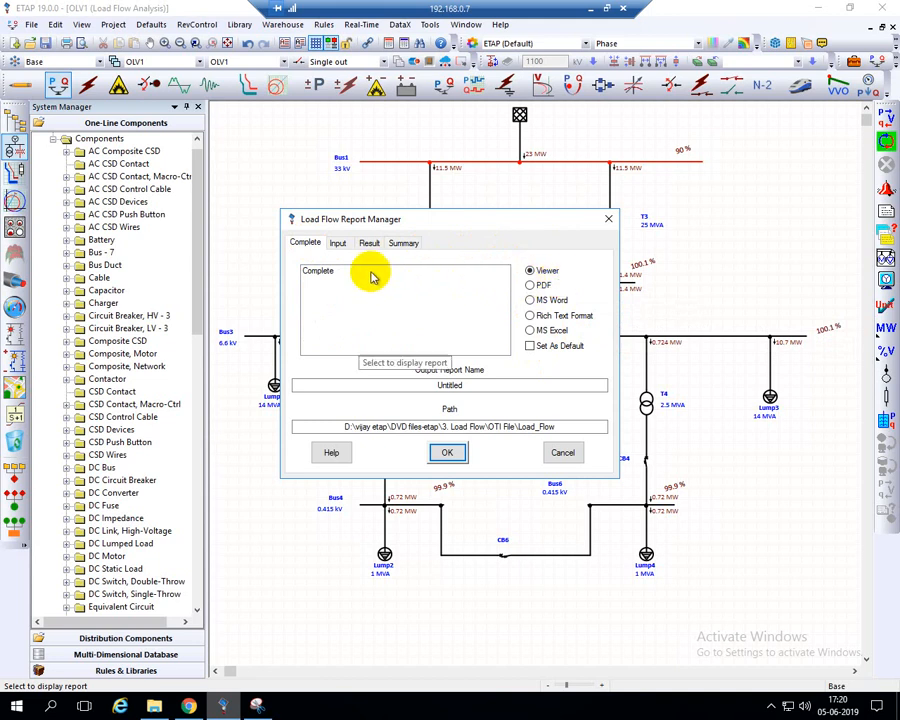
pyautogui.click(319, 272)
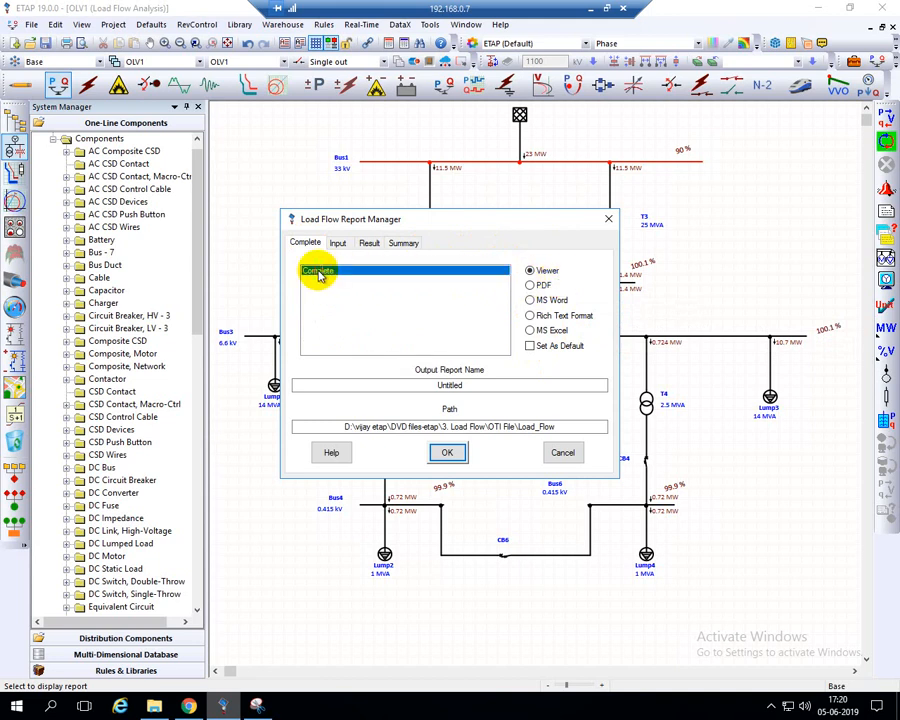
pyautogui.click(456, 452)
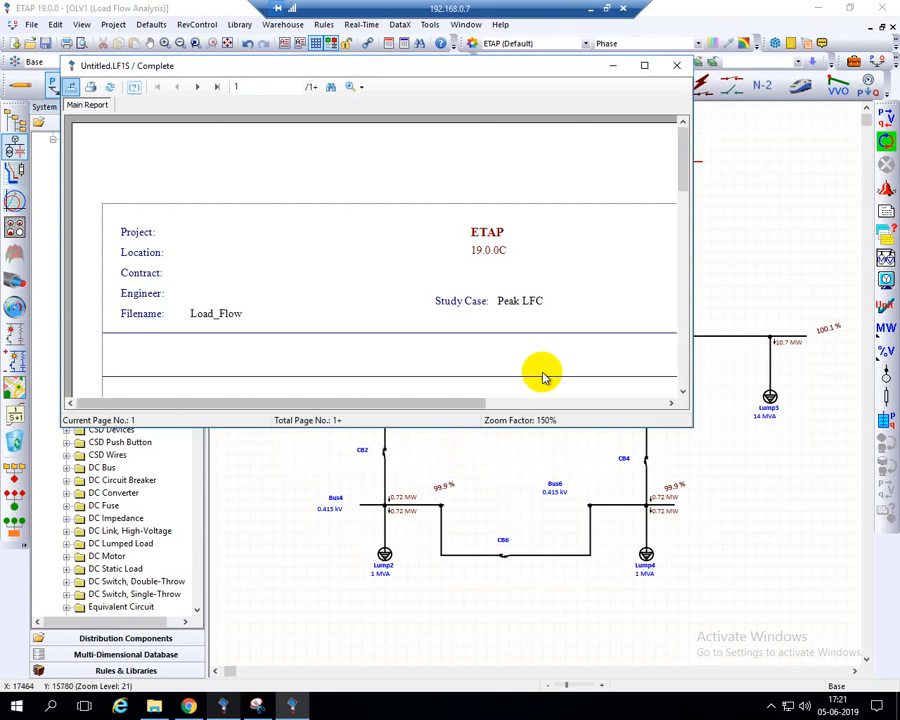
pyautogui.click(645, 67)
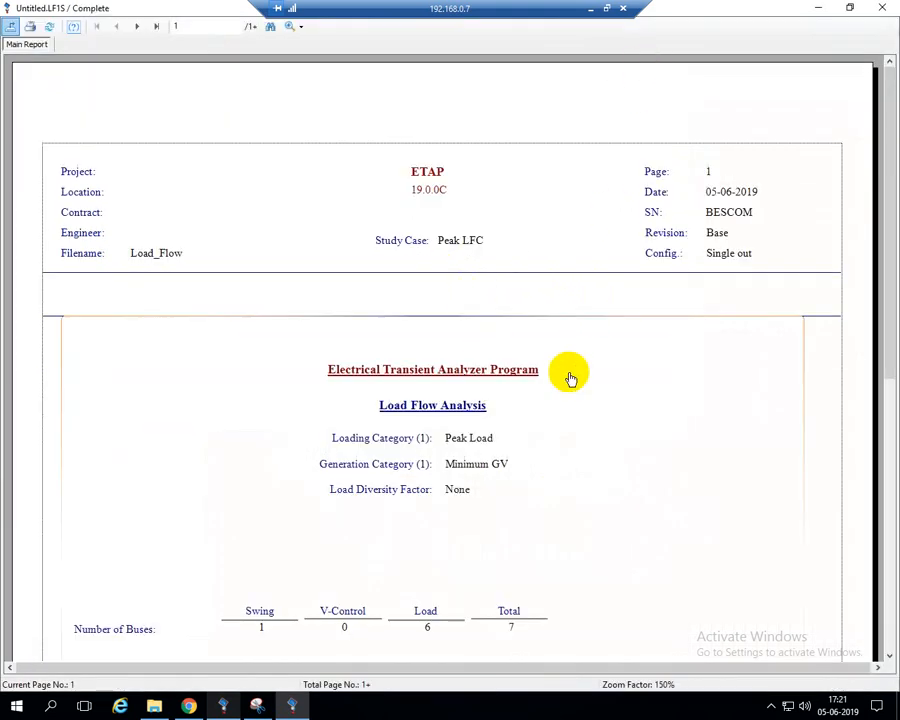
# Step: Examine the report's first page for loading and generation categories, bus and branch counts, solution method and system frequency
pyautogui.scroll(-2, 600, 356)
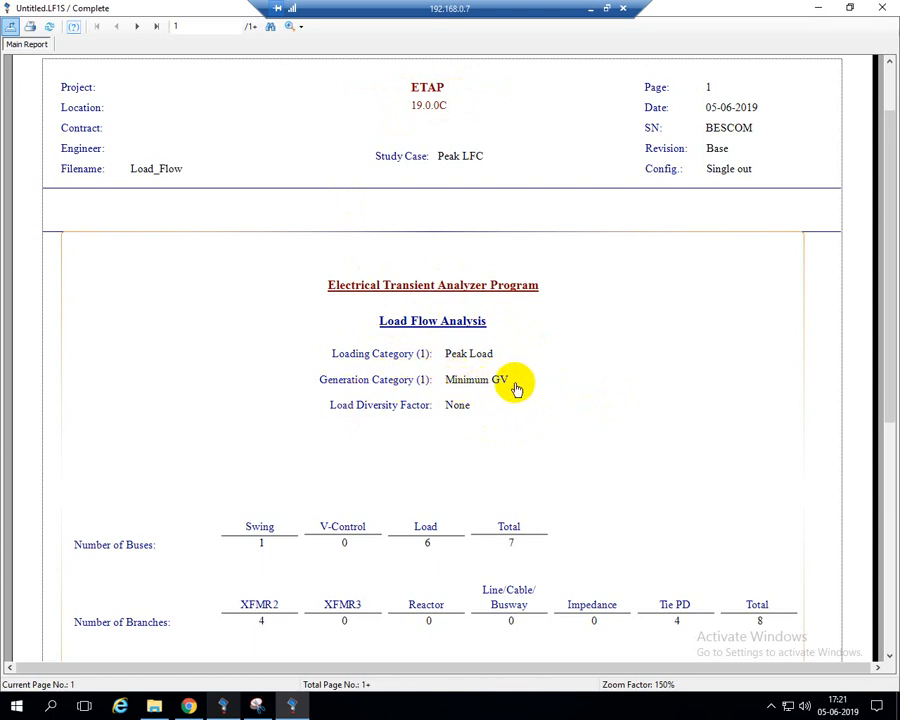
pyautogui.scroll(-2, 400, 465)
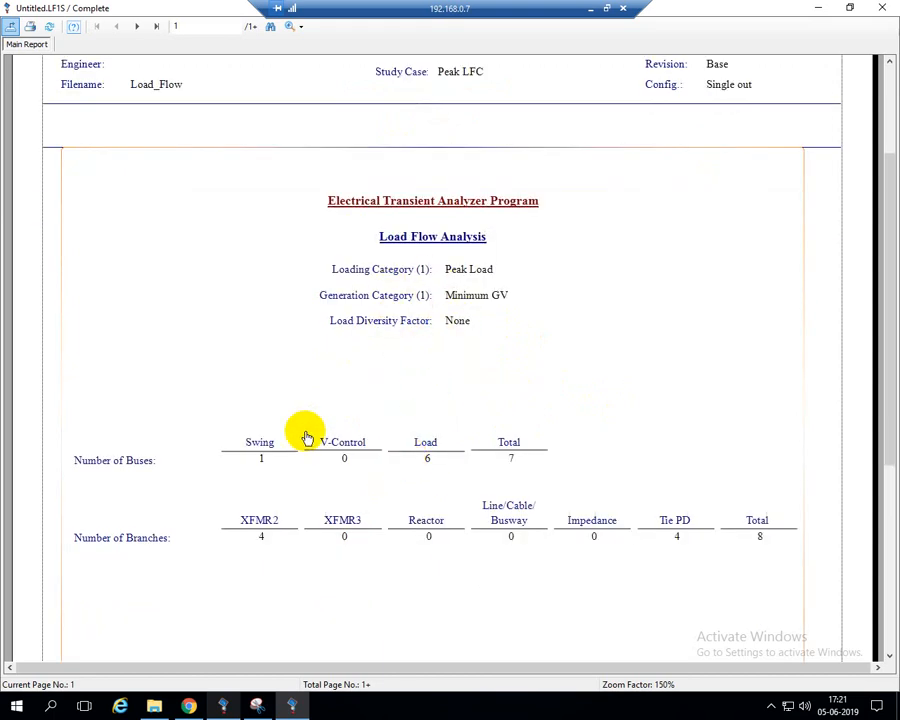
pyautogui.scroll(-2, 455, 388)
pyautogui.scroll(-2, 455, 388)
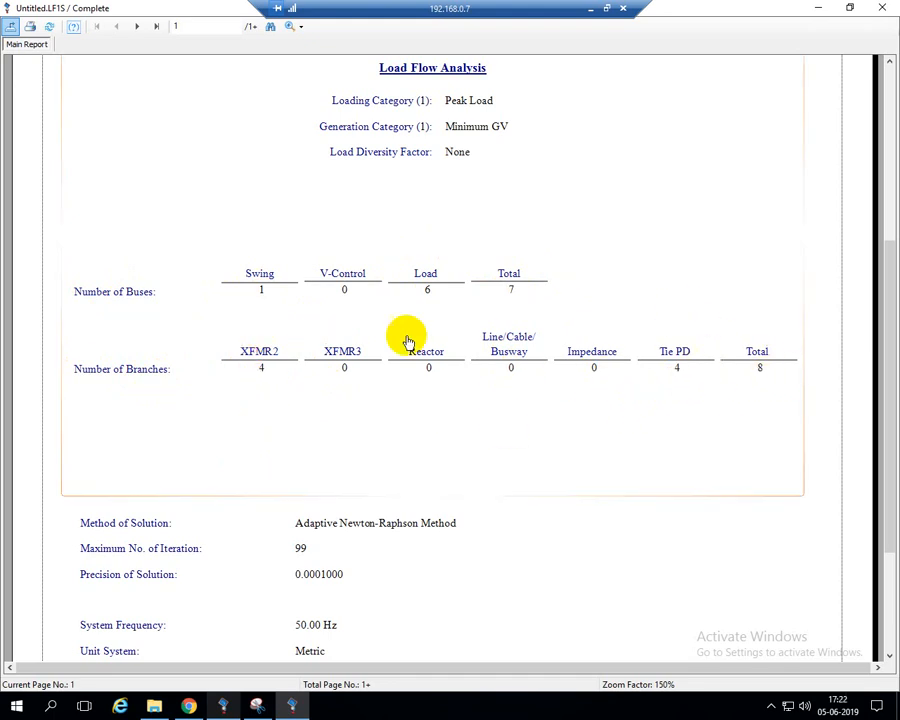
pyautogui.scroll(-3, 313, 419)
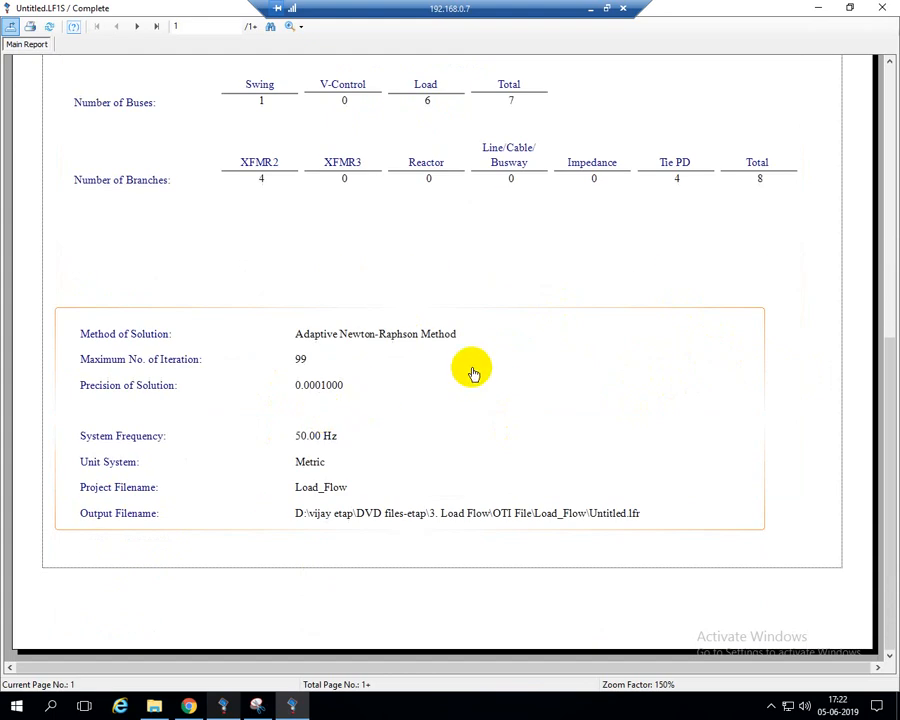
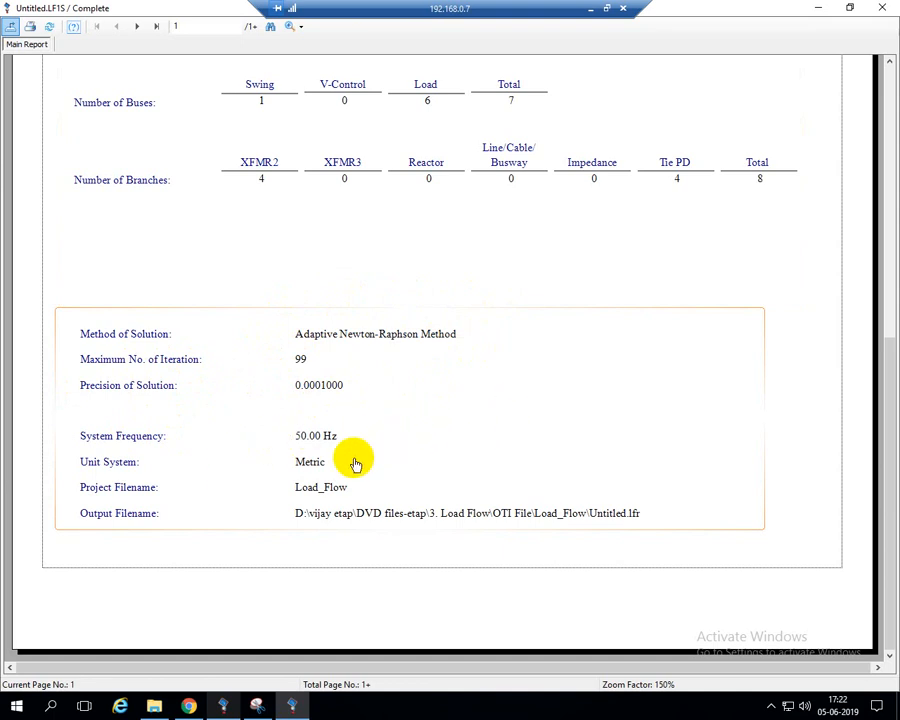
pyautogui.scroll(5, 282, 332)
pyautogui.scroll(1, 281, 330)
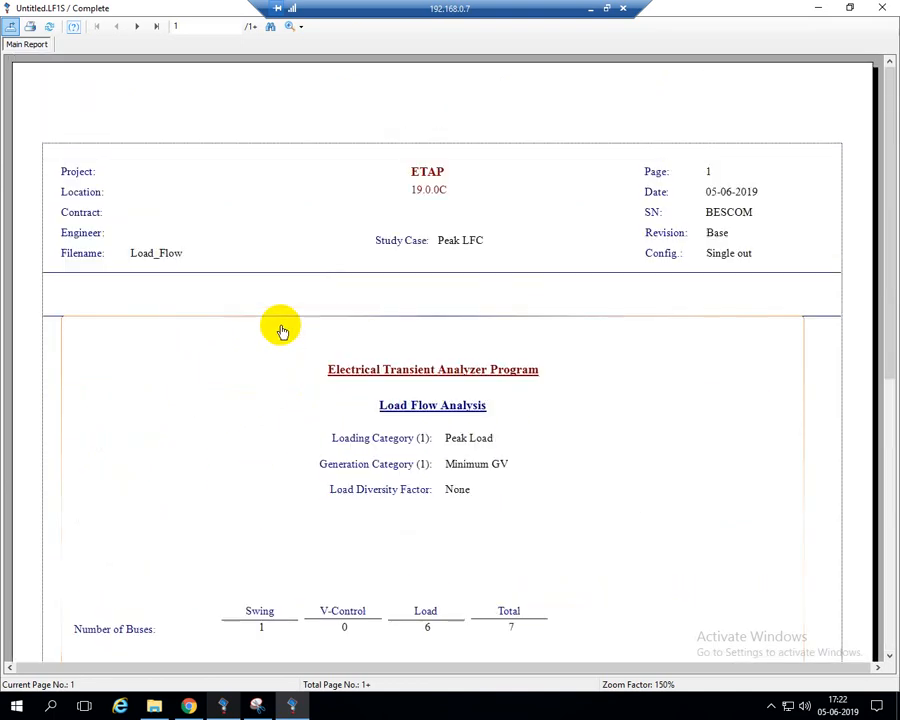
# Step: Examine the report's adjustments page and its bus input data page, including the generation bus table
pyautogui.click(139, 27)
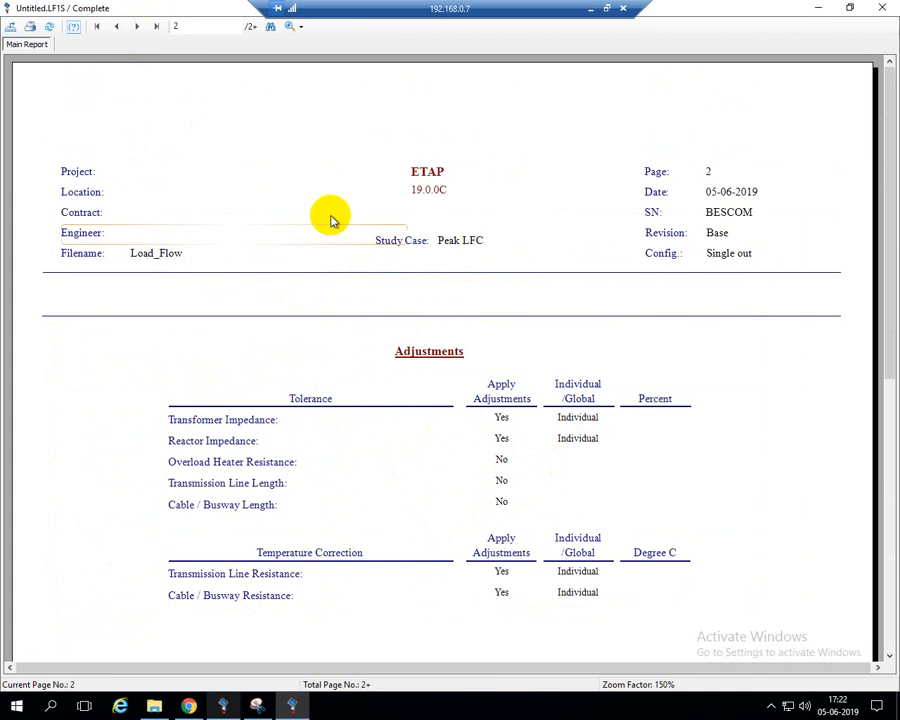
pyautogui.click(137, 27)
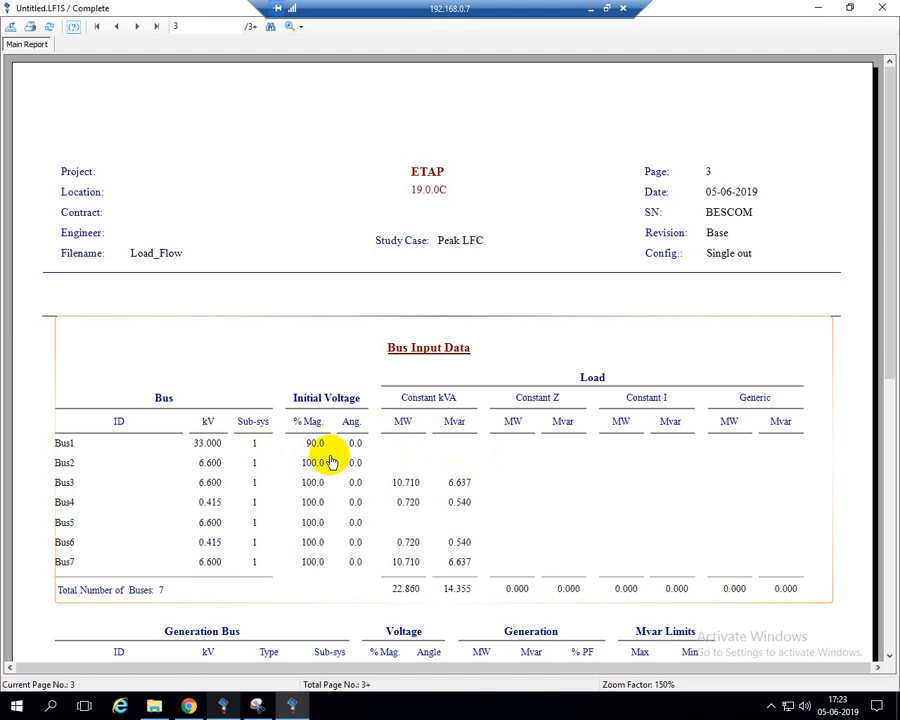
pyautogui.scroll(-5, 568, 470)
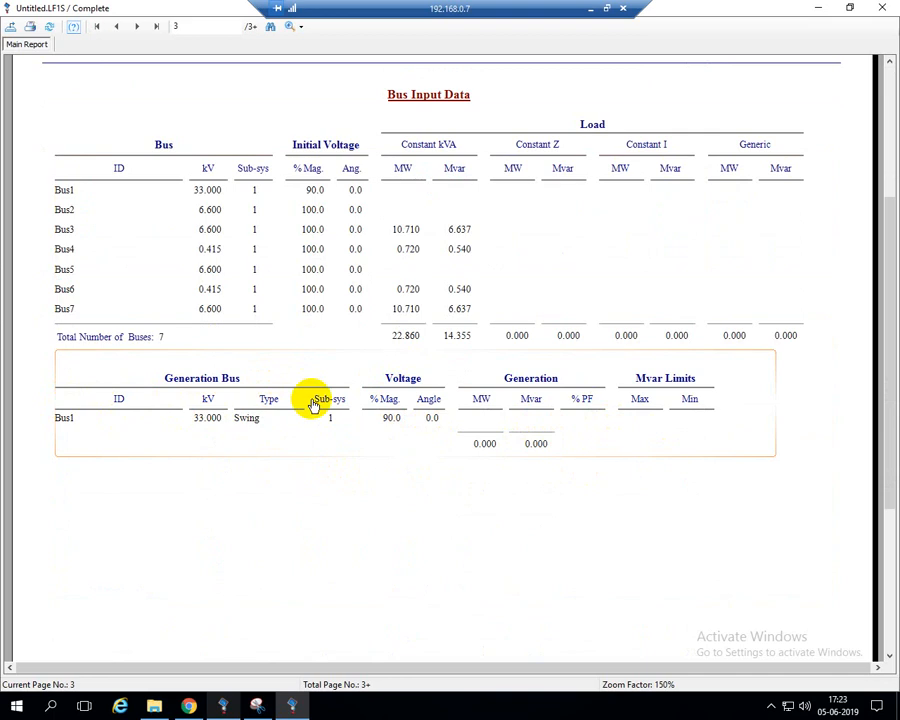
pyautogui.scroll(5, 313, 403)
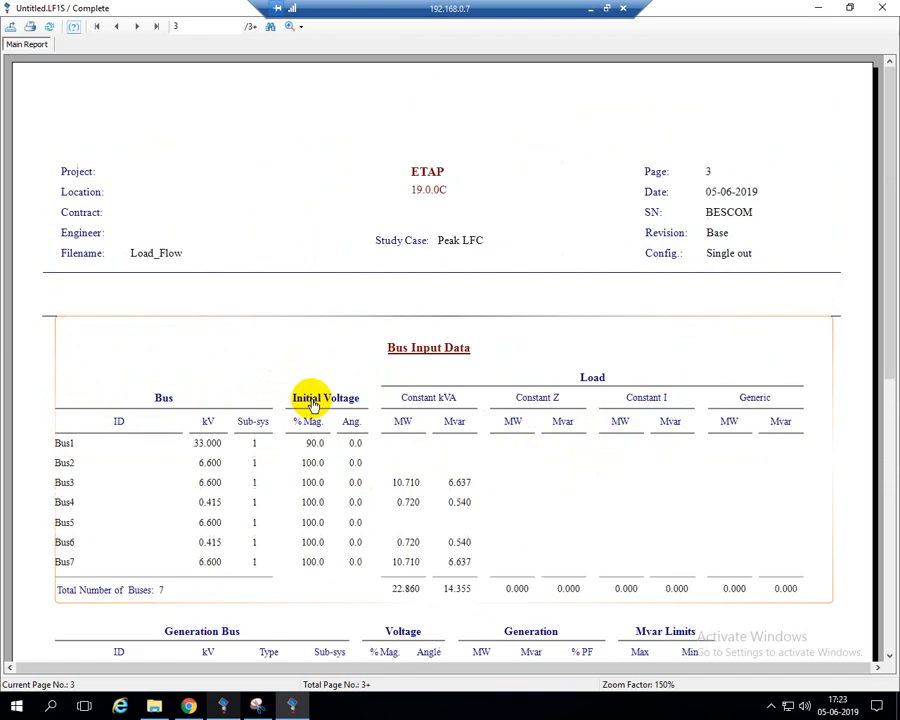
# Step: Examine the 2-winding transformer input data, load tap changer settings and branch connections in the report
pyautogui.click(137, 27)
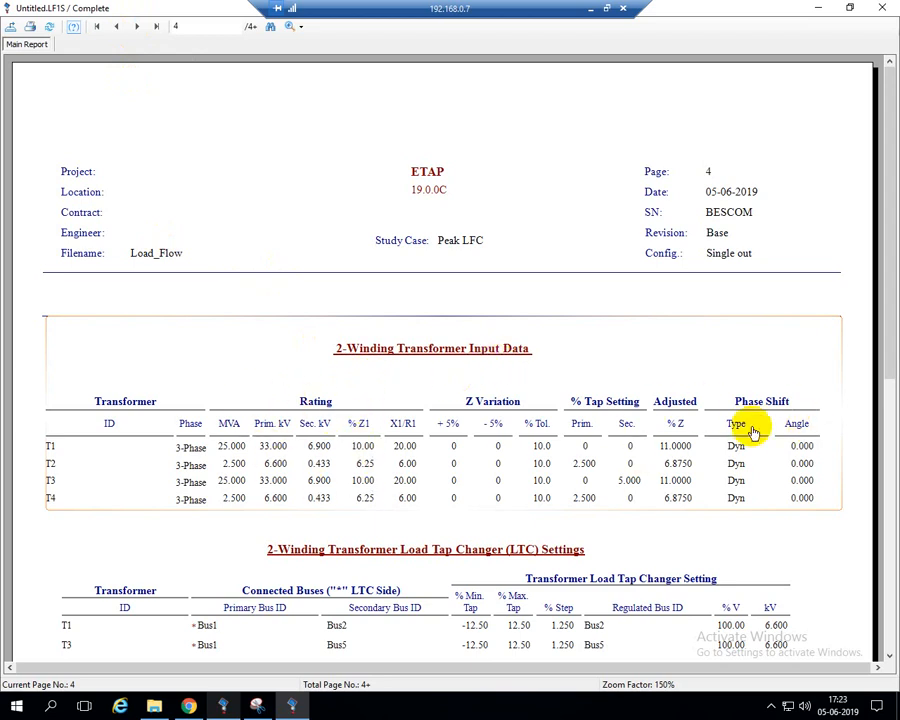
pyautogui.scroll(-3, 740, 406)
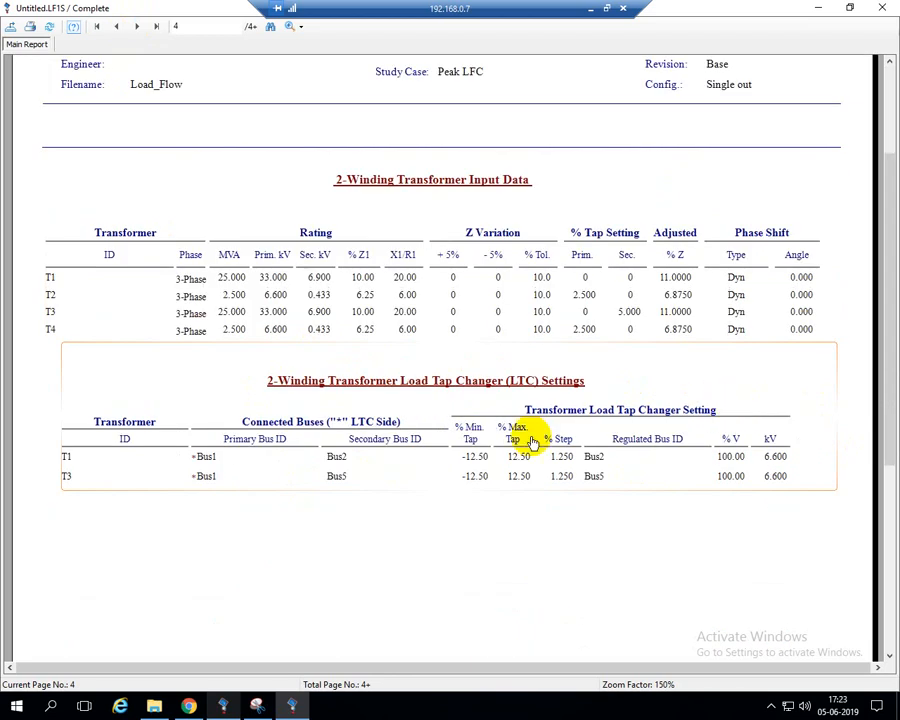
pyautogui.scroll(3, 260, 290)
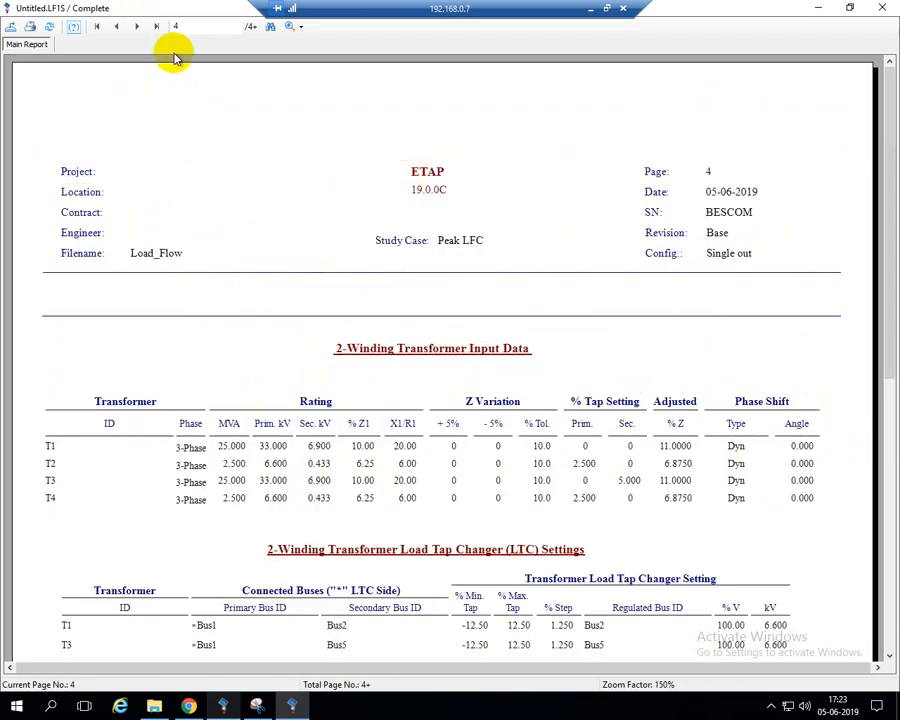
pyautogui.click(138, 28)
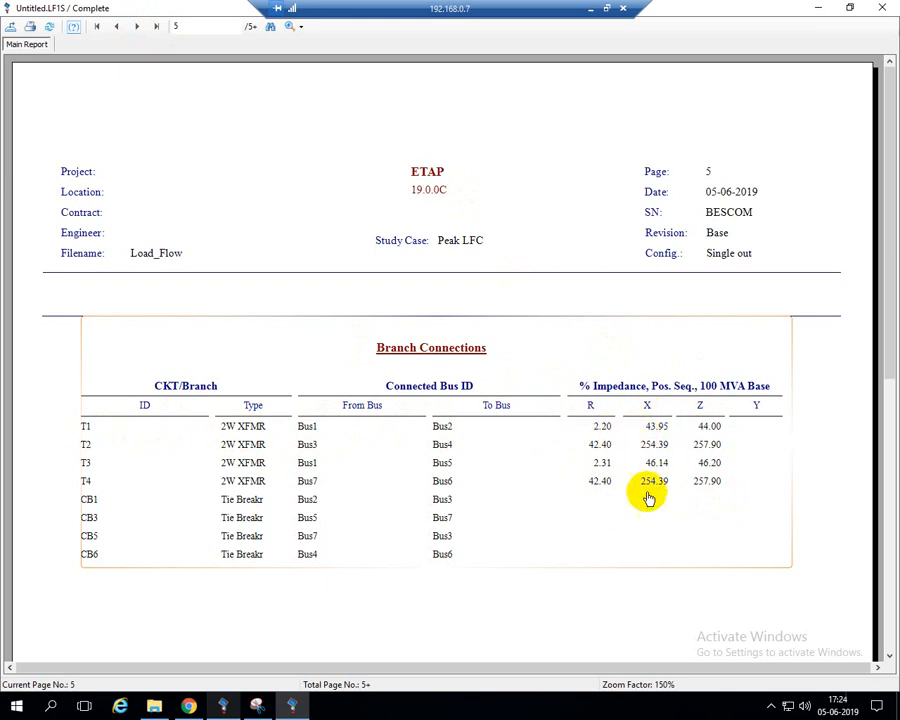
# Step: Examine the load flow report page for bus voltages, generation, load, branch flows, power factors and transformer taps
pyautogui.click(138, 27)
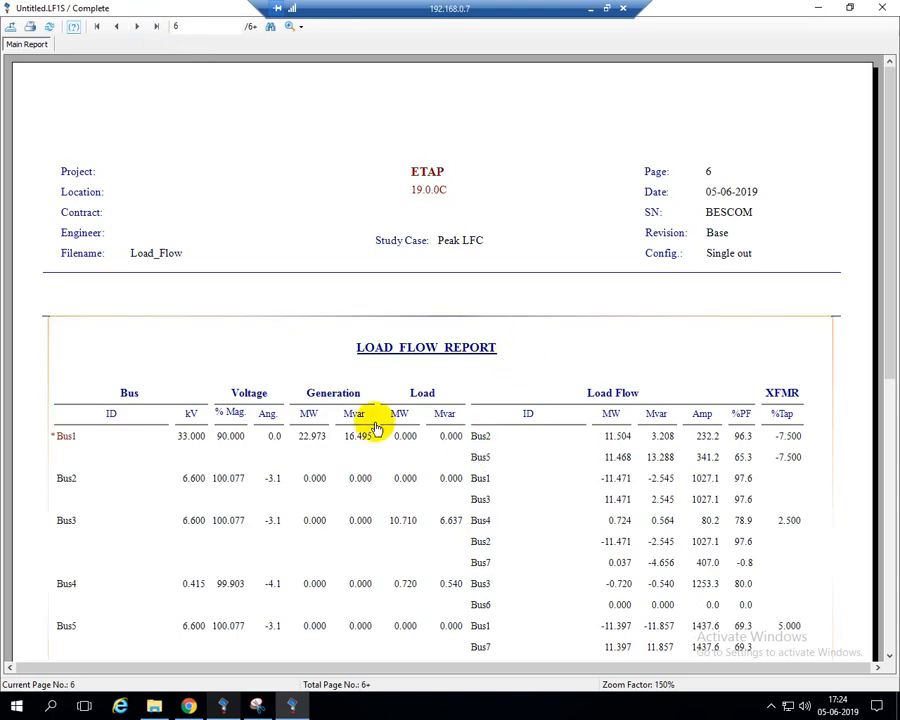
pyautogui.scroll(-5, 645, 285)
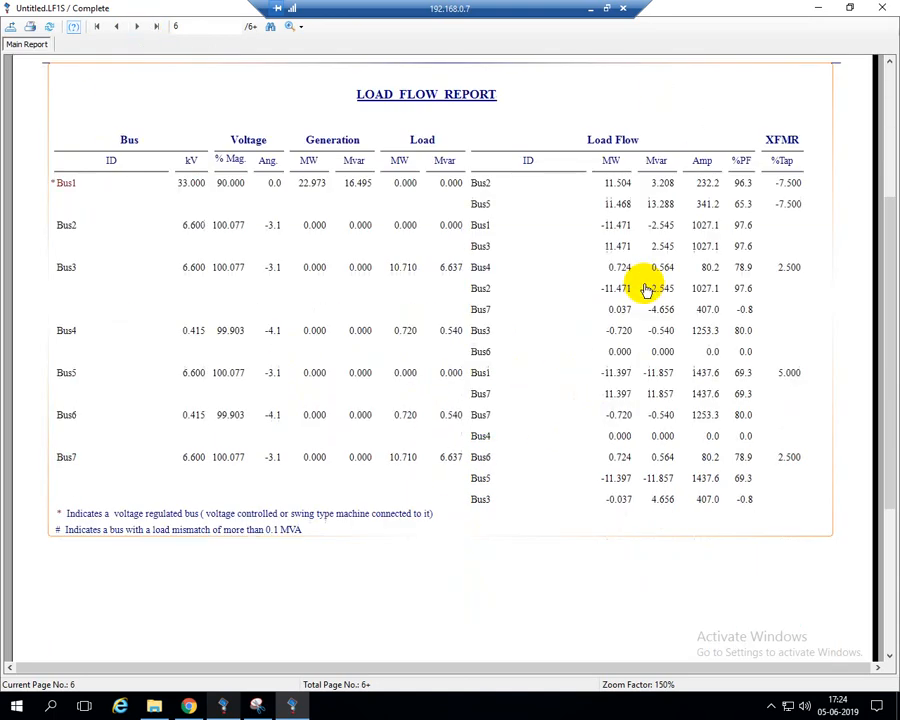
pyautogui.scroll(-3, 645, 288)
pyautogui.scroll(3, 647, 290)
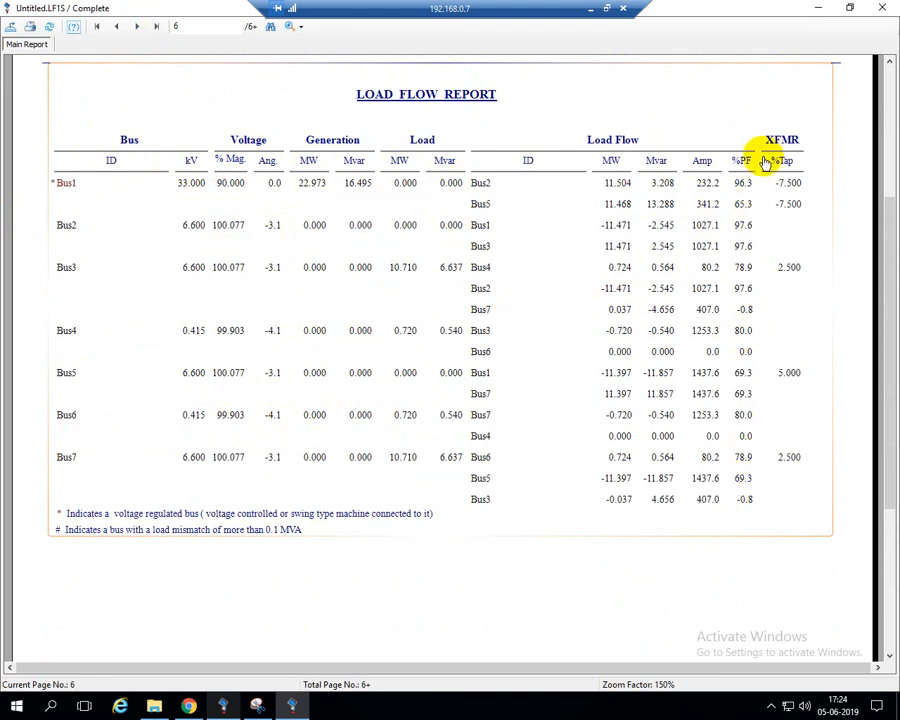
pyautogui.scroll(5, 460, 255)
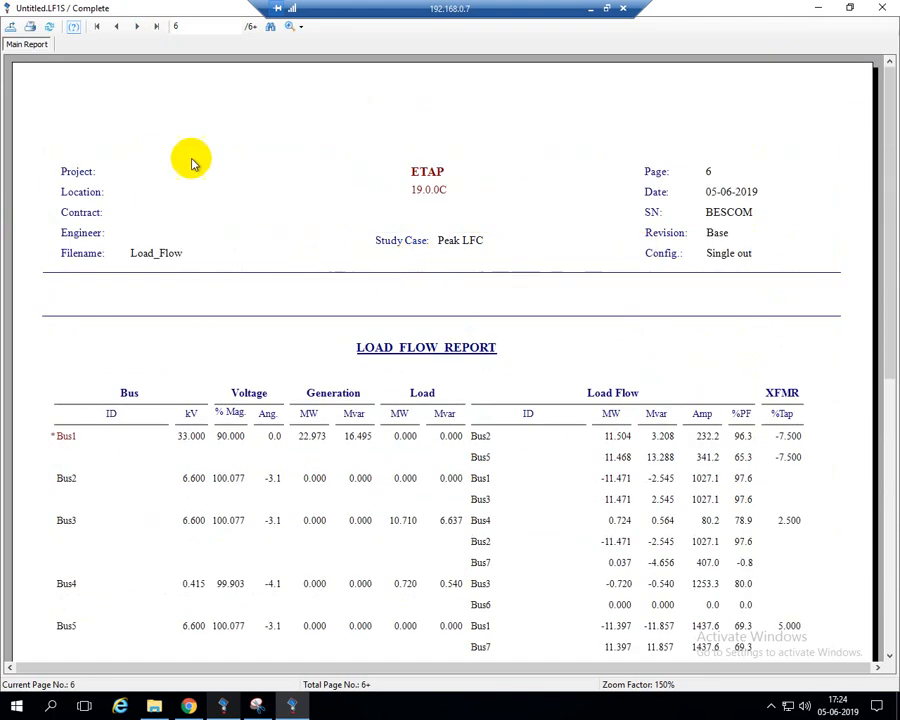
# Step: Examine the report's bus loading, branch loading and branch losses summary pages
pyautogui.click(135, 30)
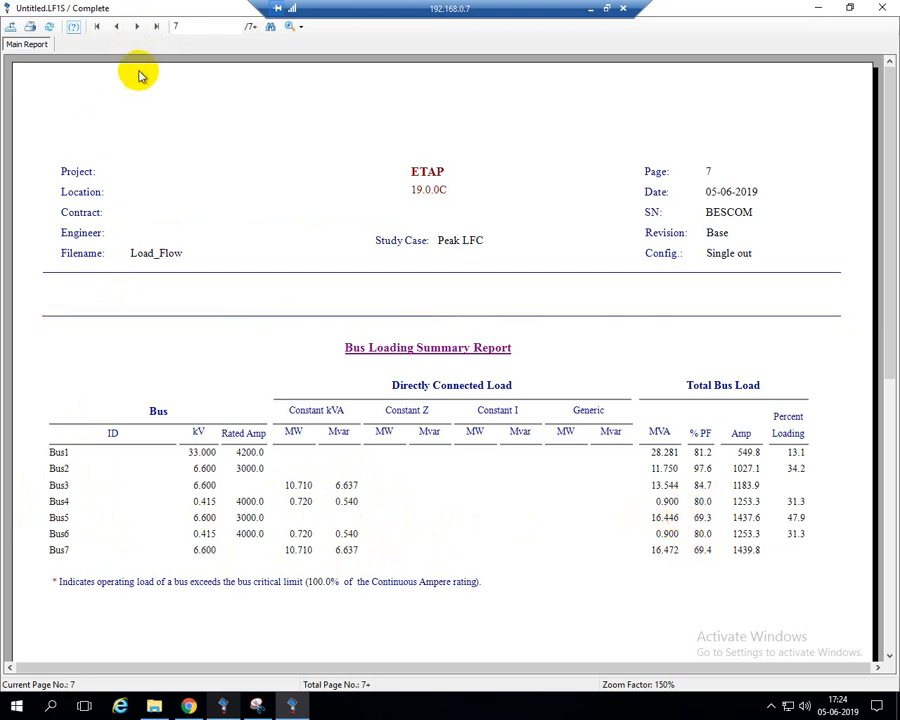
pyautogui.click(137, 28)
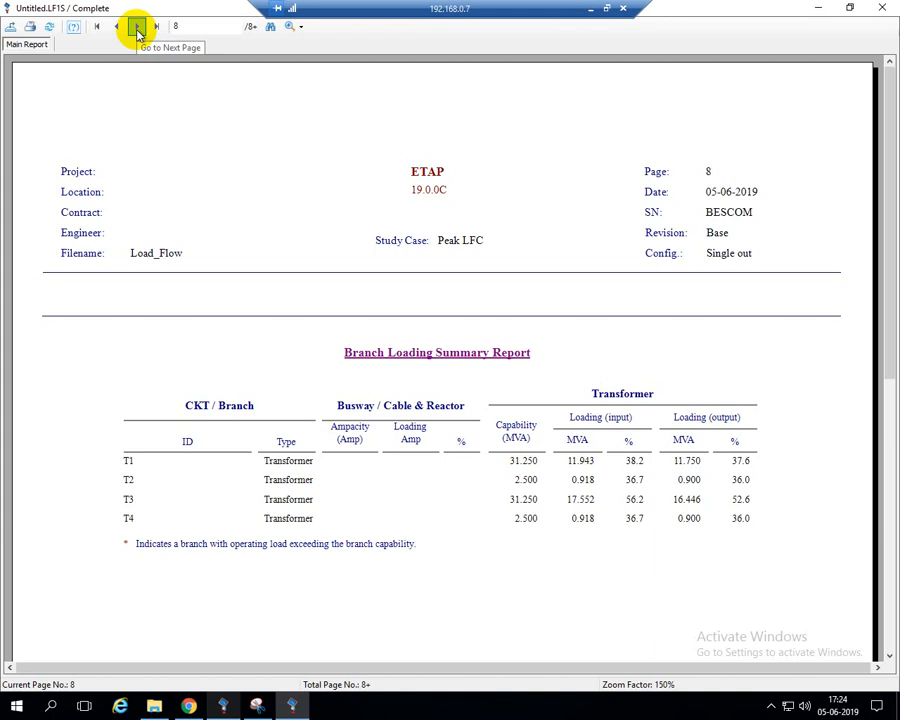
pyautogui.click(137, 28)
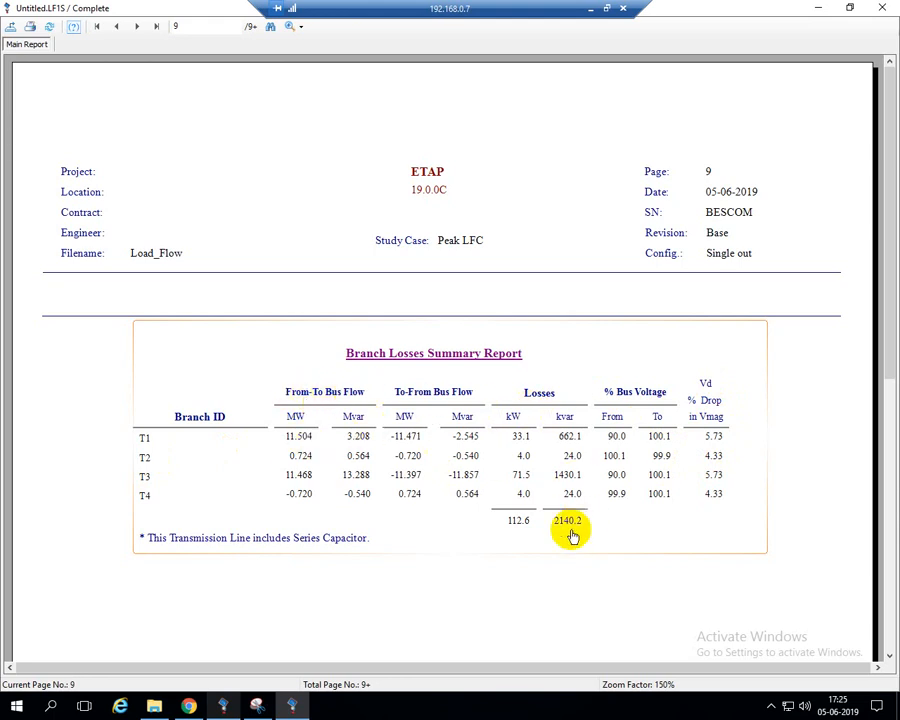
# Step: Examine the alert summary and the total generation, loading and demand summary, and close the report
pyautogui.click(136, 27)
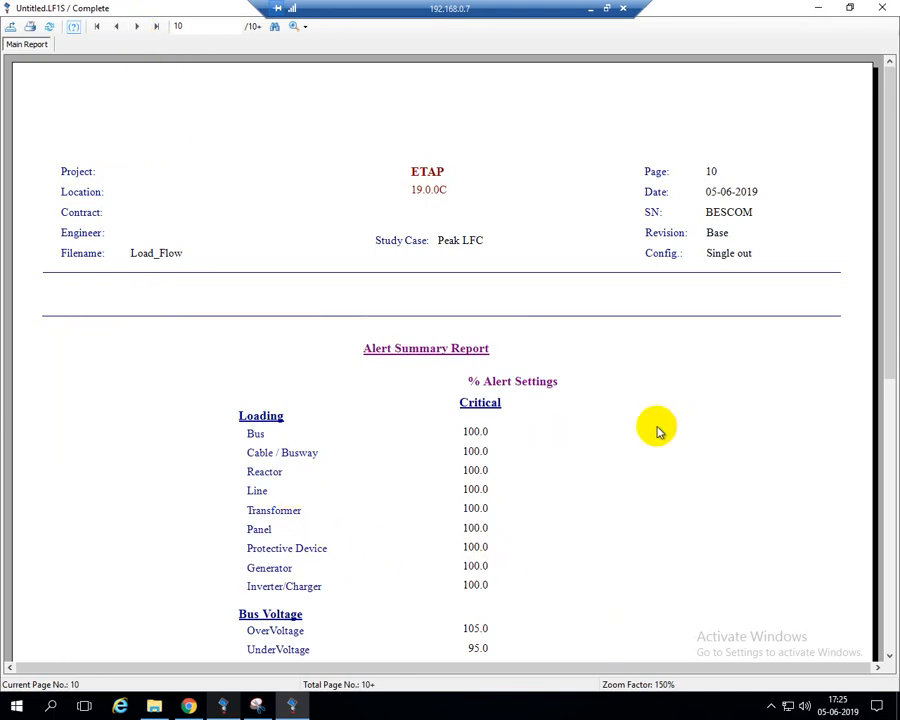
pyautogui.scroll(-5, 581, 424)
pyautogui.scroll(2, 527, 389)
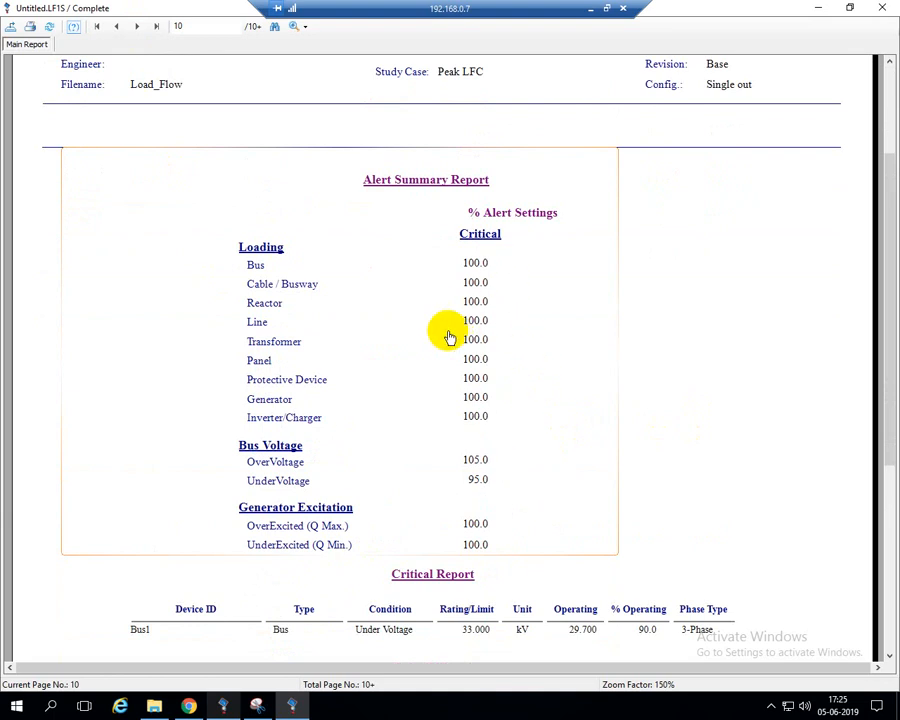
pyautogui.scroll(4, 446, 336)
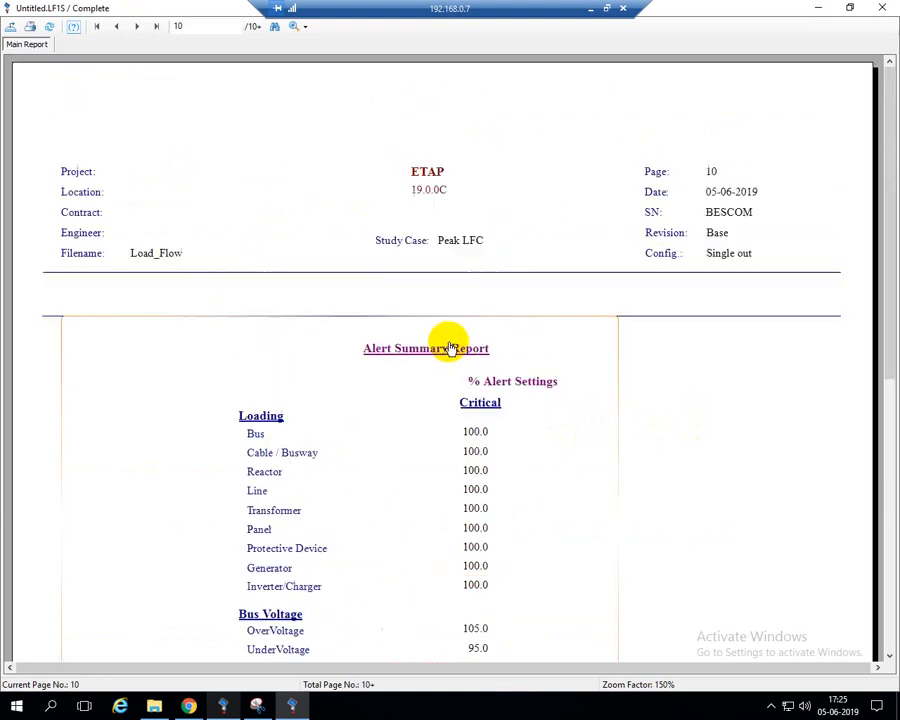
pyautogui.click(138, 27)
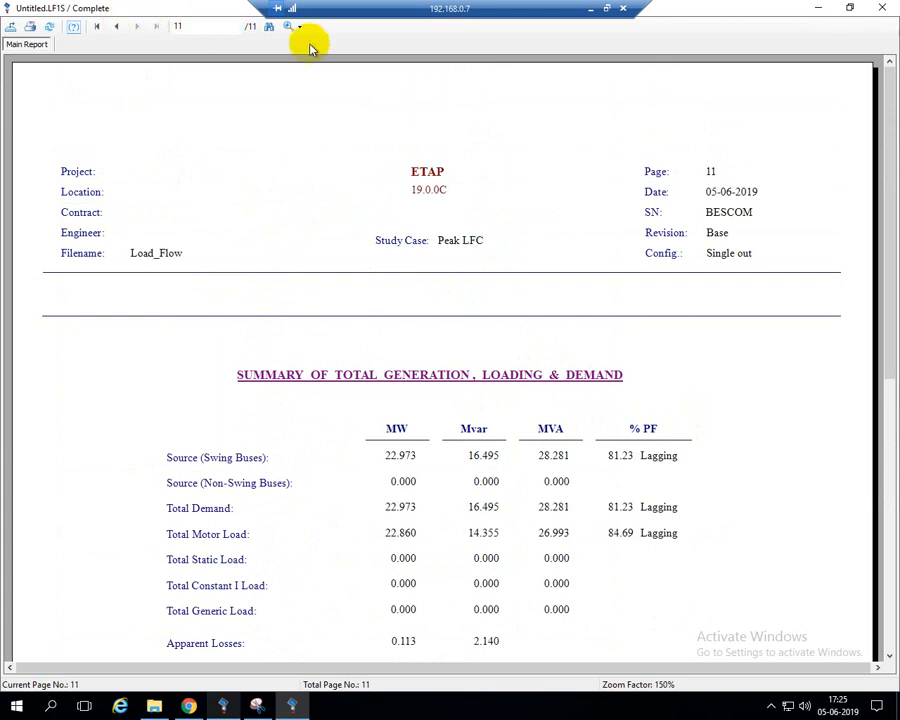
pyautogui.click(883, 10)
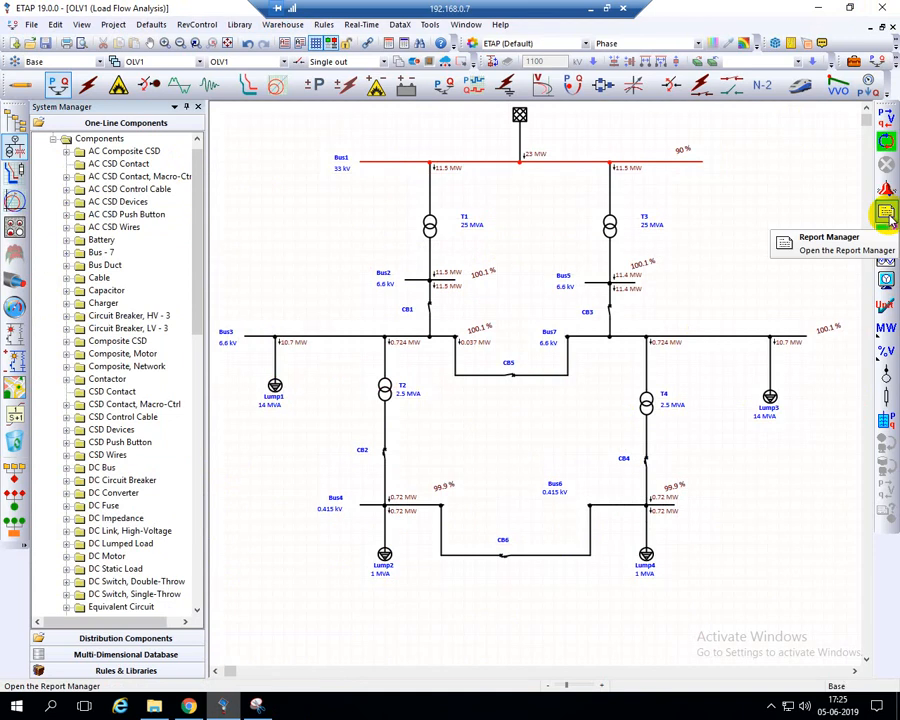
# Step: Set the load flow display options to show power flows as MVA + Amp with % PF
pyautogui.click(886, 283)
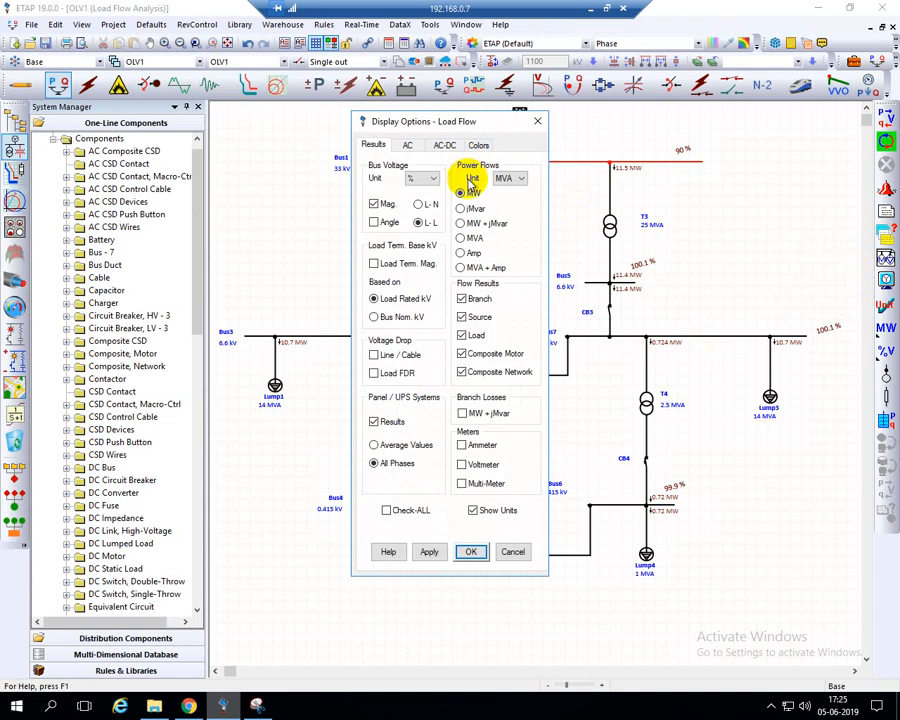
pyautogui.moveTo(503, 122); pyautogui.dragTo(457, 122)
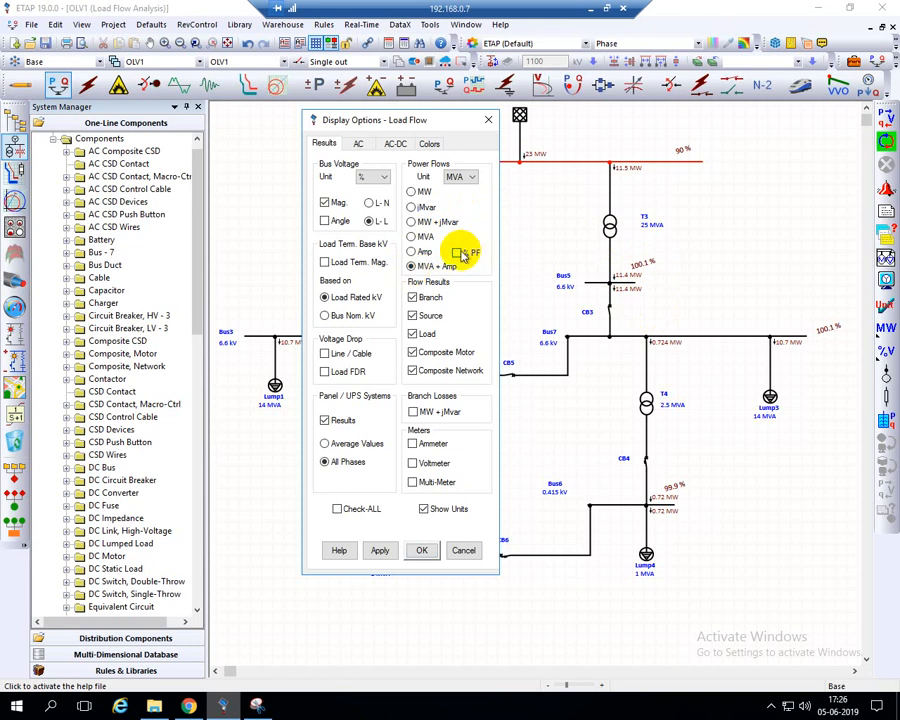
pyautogui.click(457, 252)
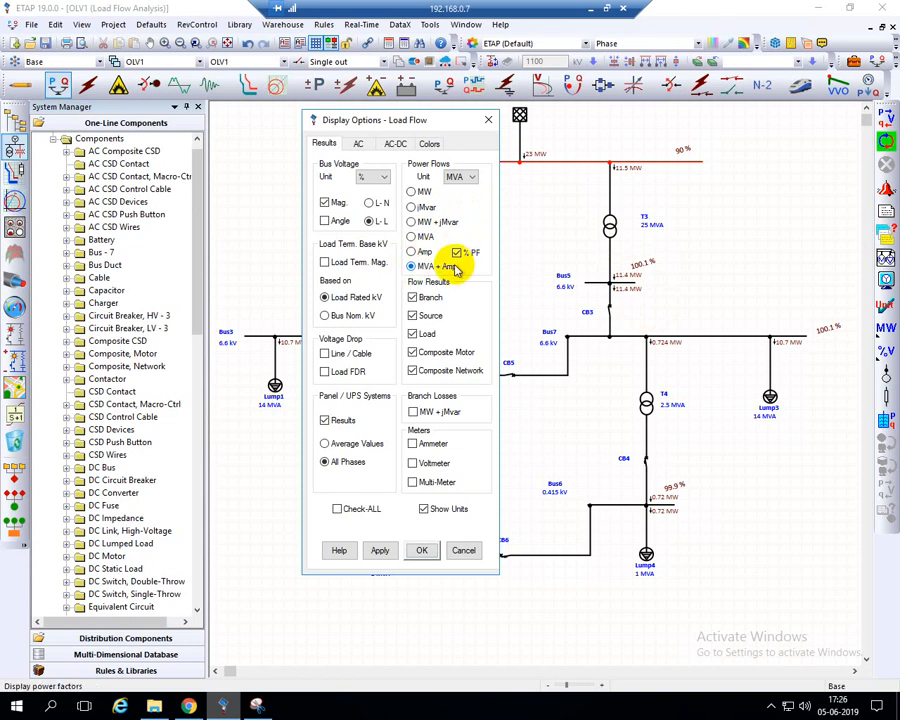
pyautogui.click(425, 514)
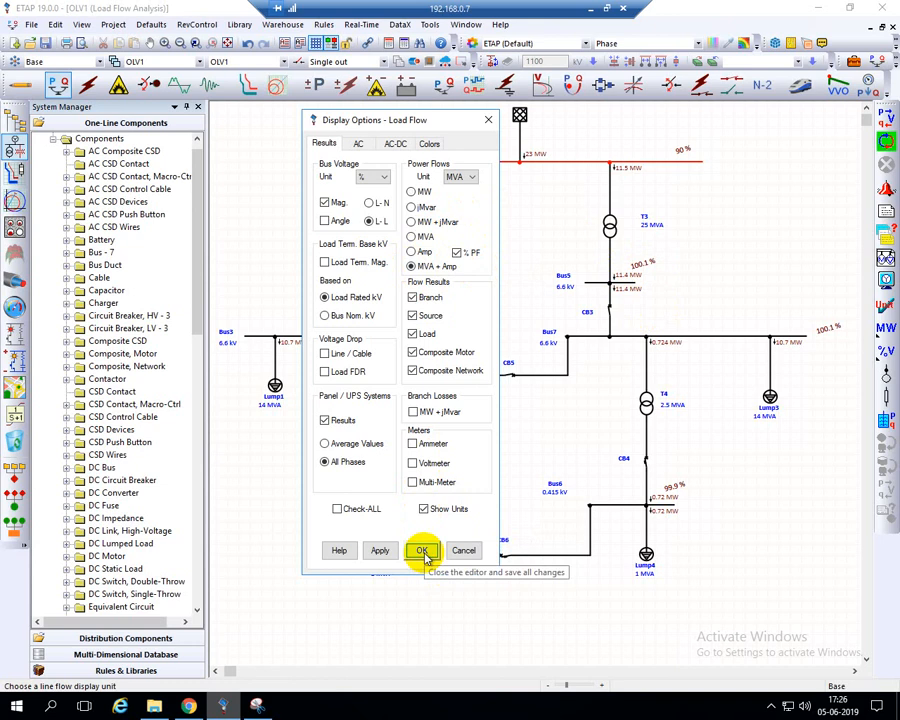
pyautogui.click(422, 551)
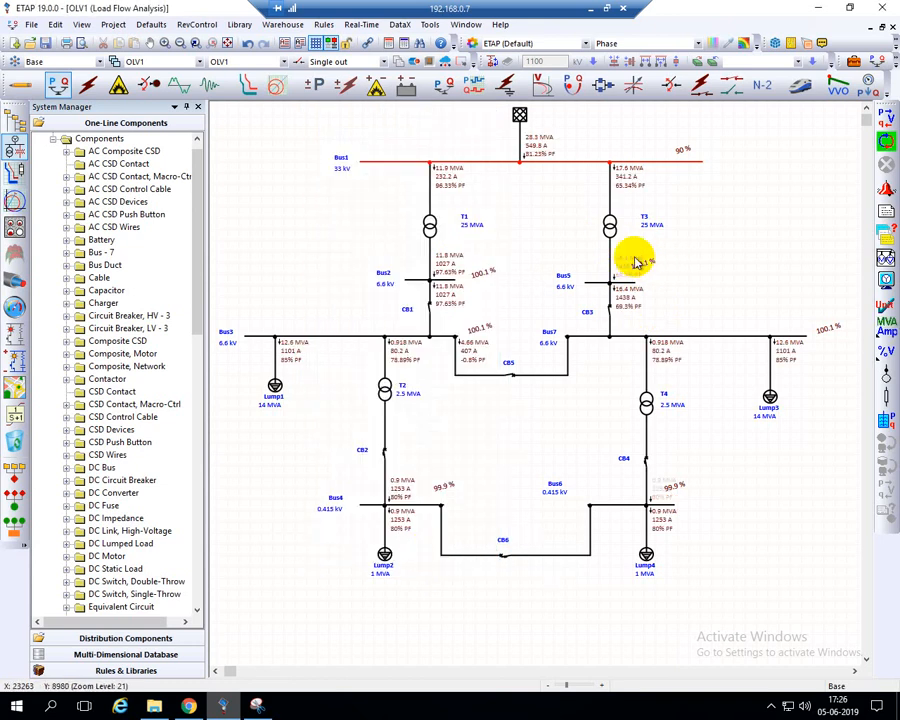
# Step: Move Bus5's voltage percentage label clear of the adjacent power flow values
pyautogui.moveTo(643, 270); pyautogui.dragTo(669, 275)
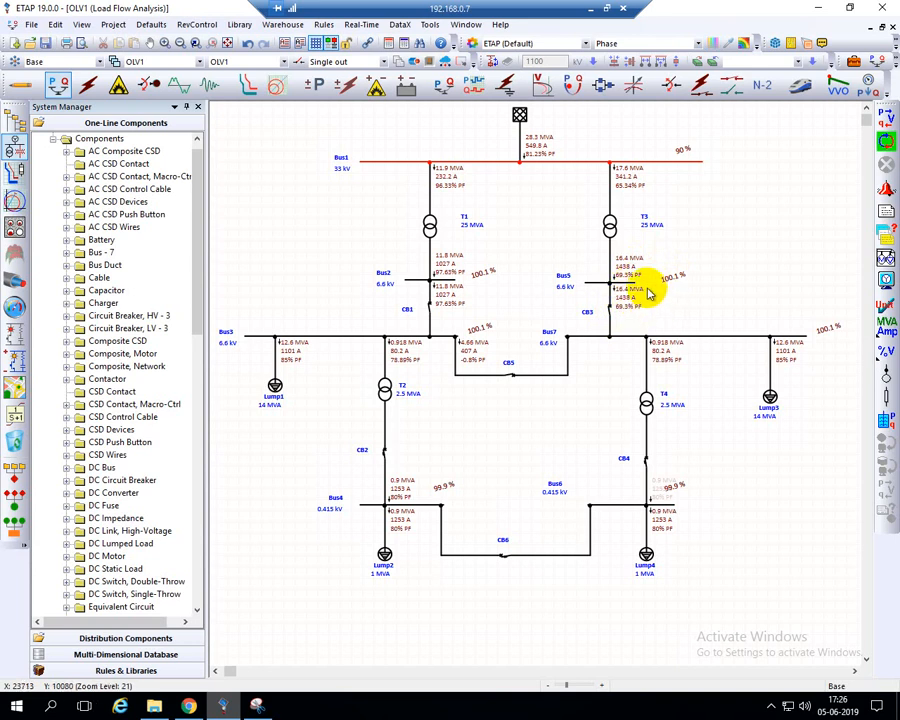
pyautogui.scroll(2, 648, 292)
pyautogui.scroll(1, 648, 292)
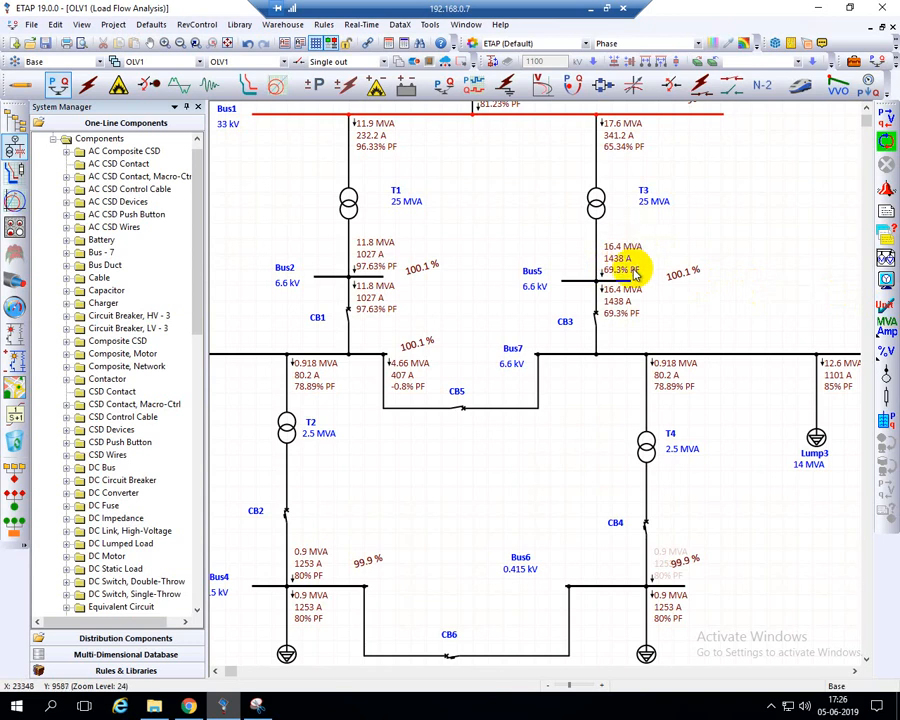
# Step: Hide and restore the units on the results, and change the power flow display to MW + Mvar
pyautogui.click(885, 308)
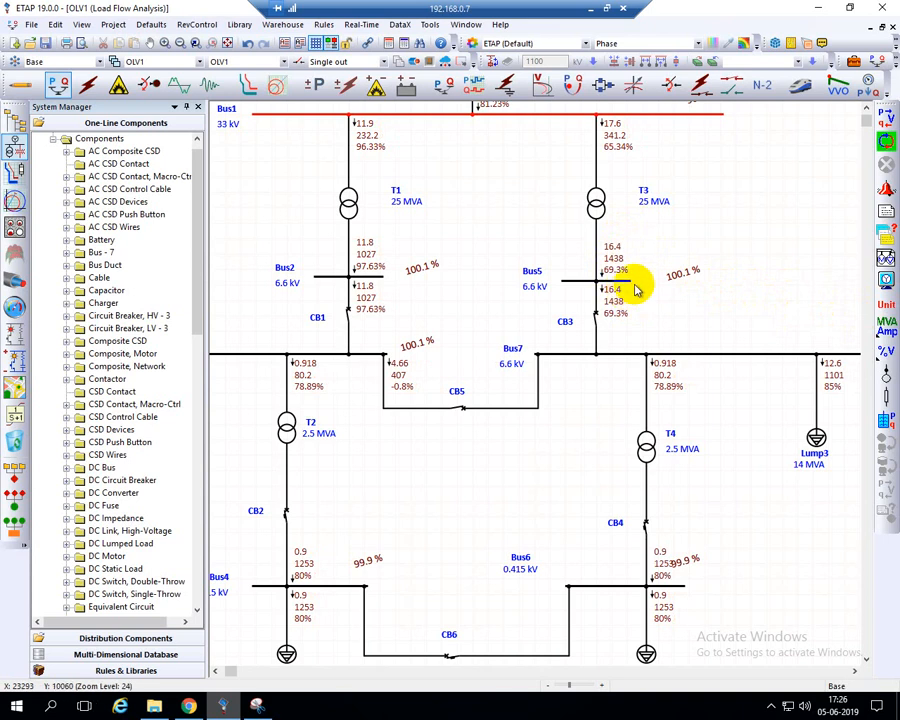
pyautogui.click(886, 304)
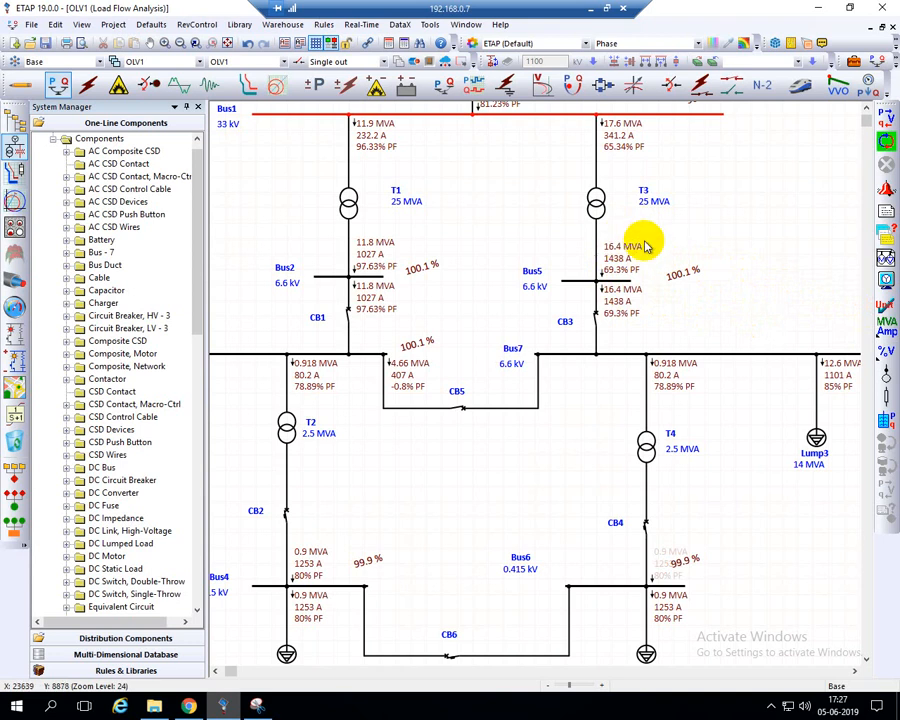
pyautogui.click(892, 334)
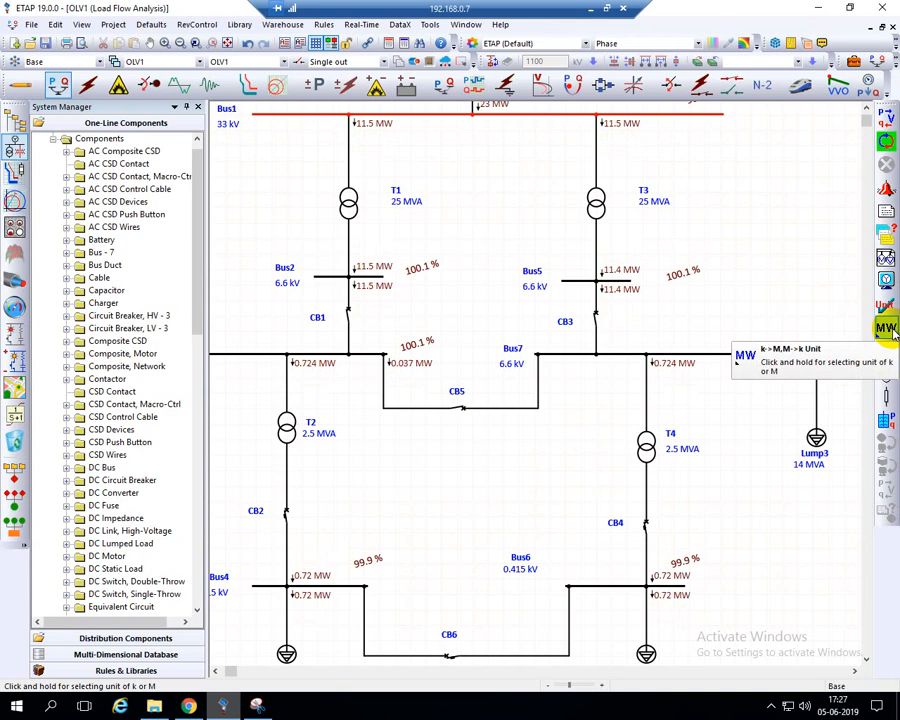
pyautogui.click(893, 334)
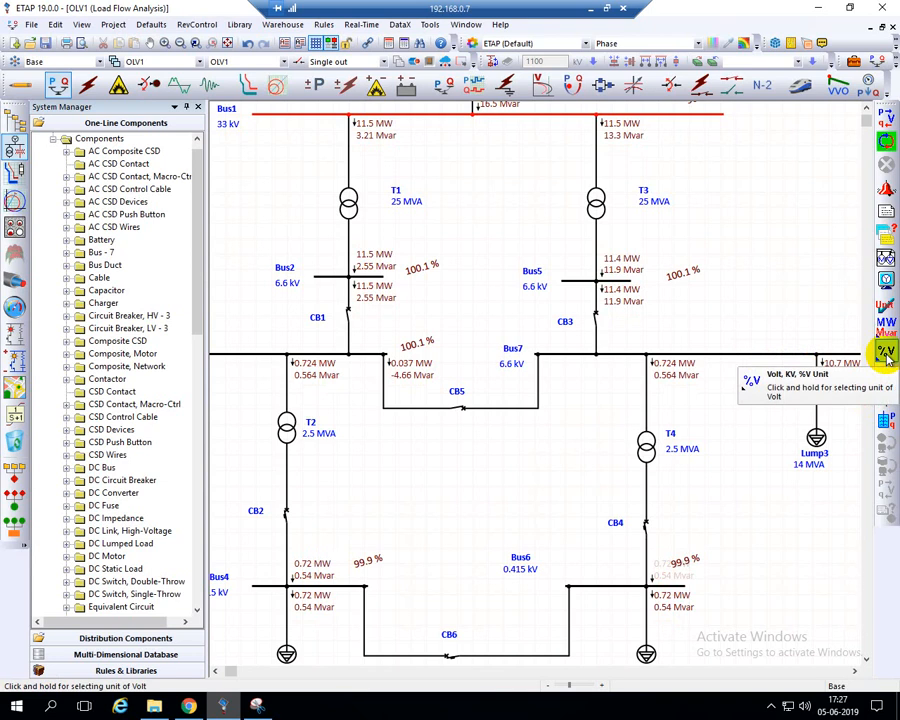
# Step: Change the bus voltage display from percent through kV to volts, and show the load terminal voltages
pyautogui.click(886, 355)
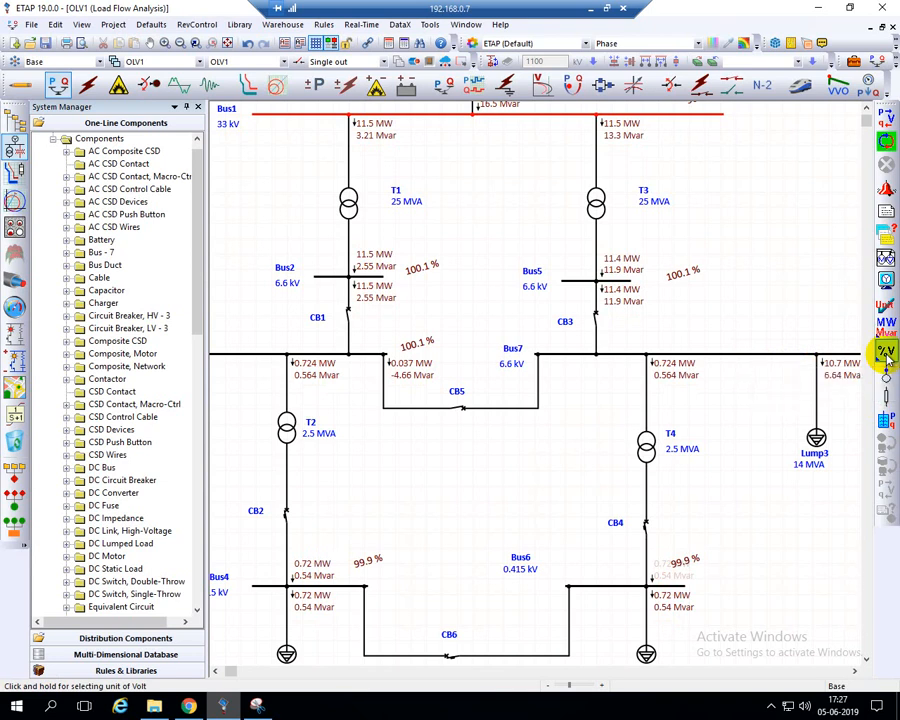
pyautogui.click(887, 362)
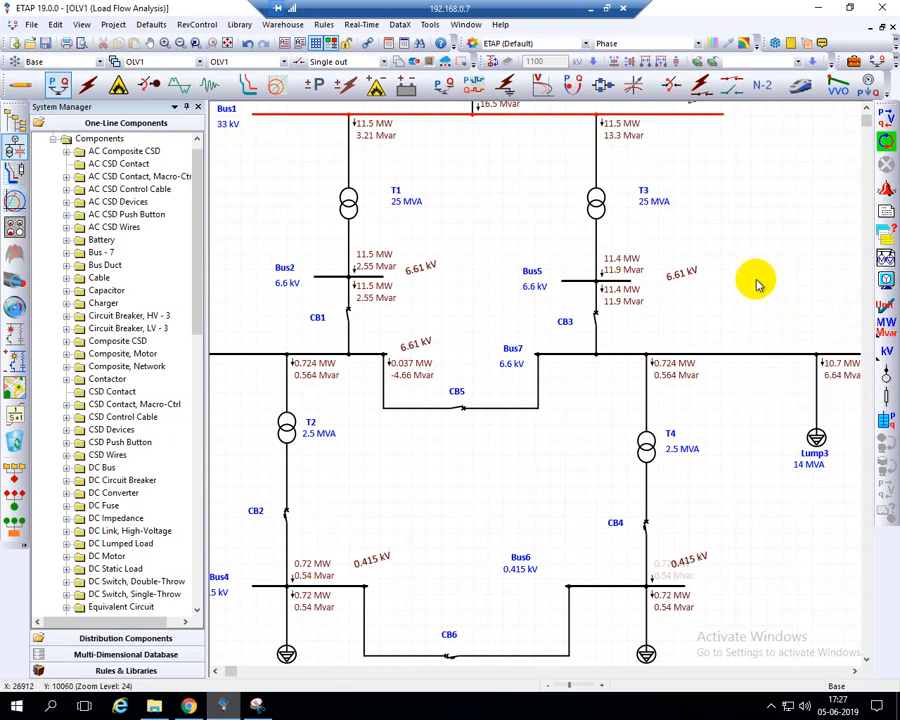
pyautogui.click(887, 352)
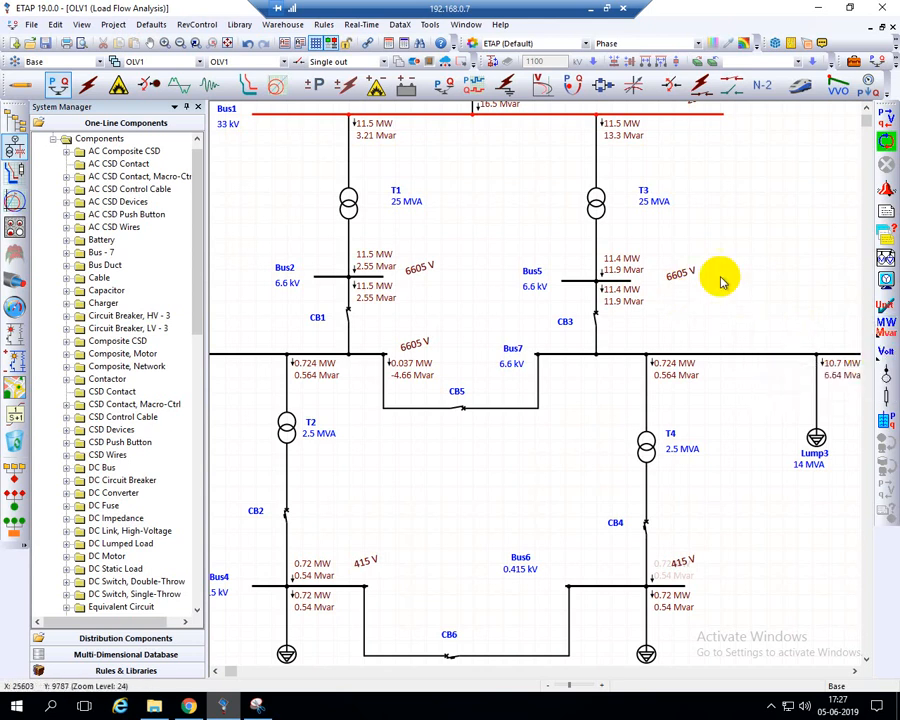
pyautogui.click(887, 374)
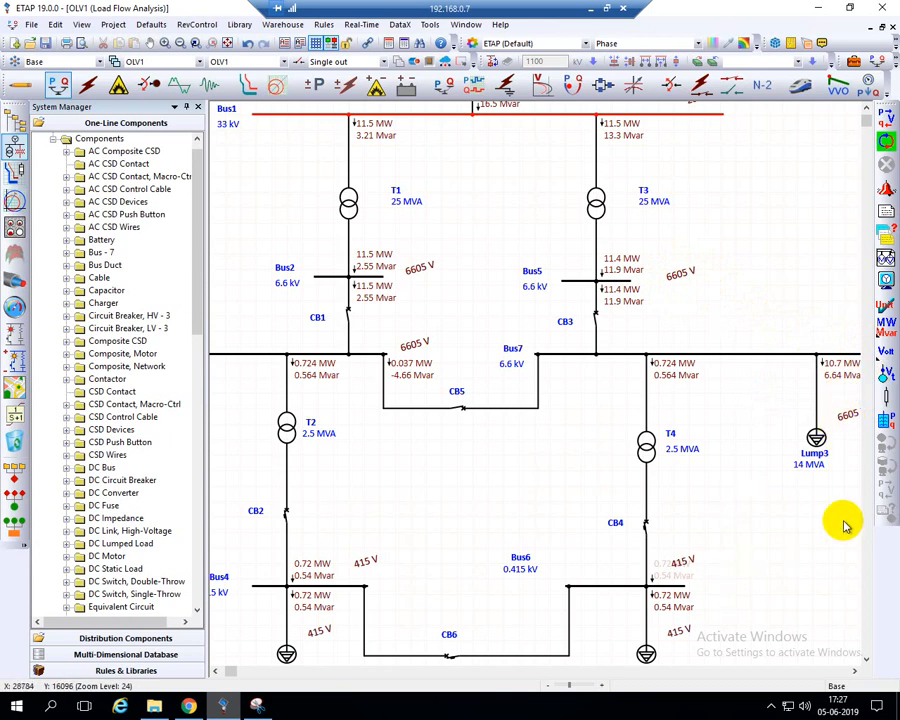
# Step: Examine the power flows and voltages across the one-line diagram up to the utility source, and minimize the remote session
pyautogui.click(855, 671)
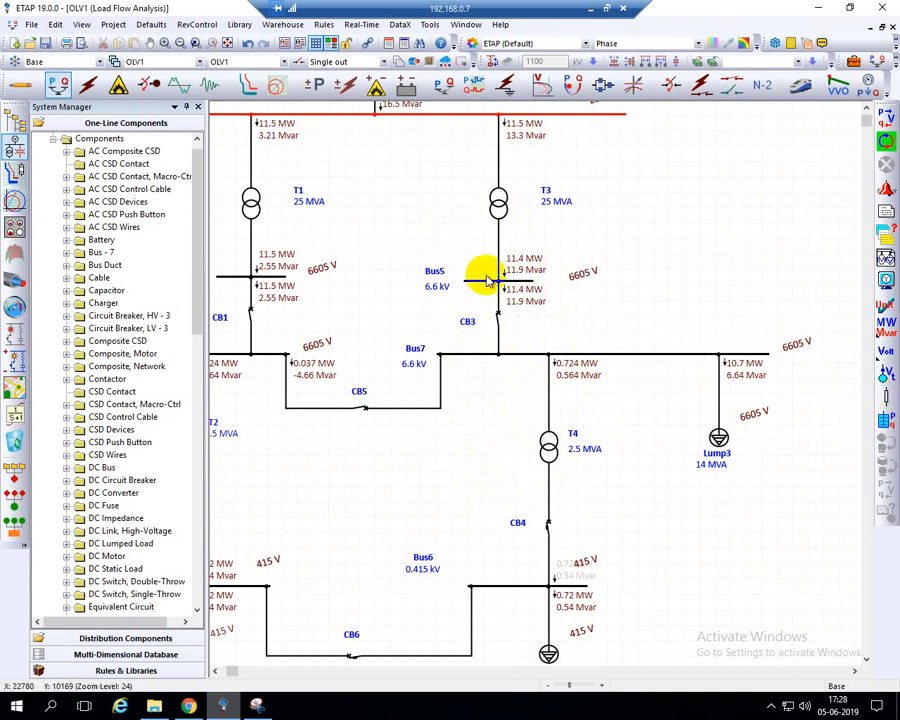
pyautogui.click(215, 670)
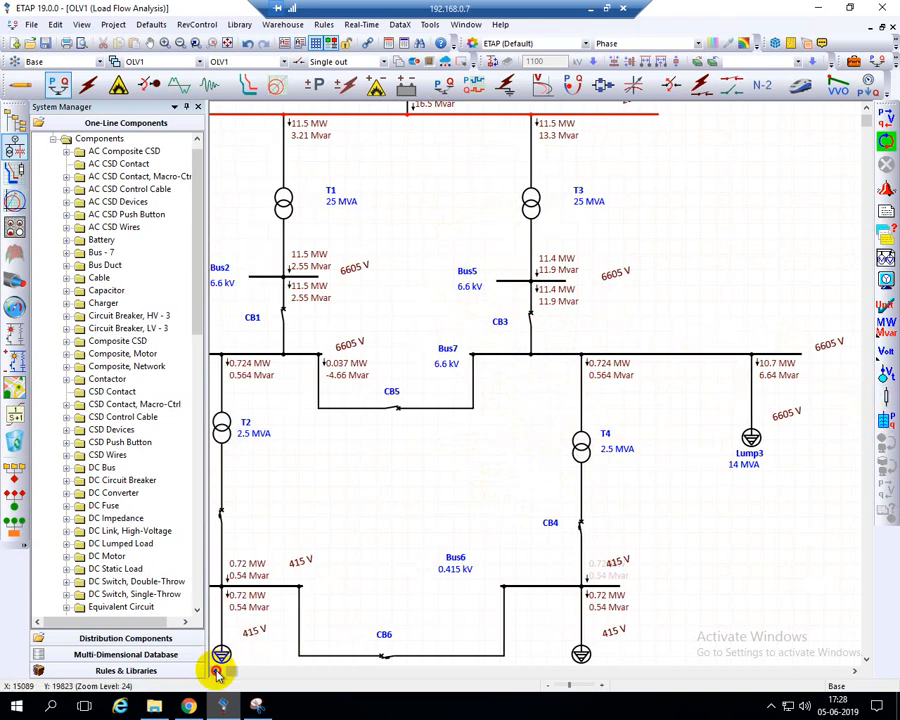
pyautogui.click(215, 670)
pyautogui.click(215, 670)
pyautogui.click(215, 670)
pyautogui.click(215, 670)
pyautogui.click(215, 670)
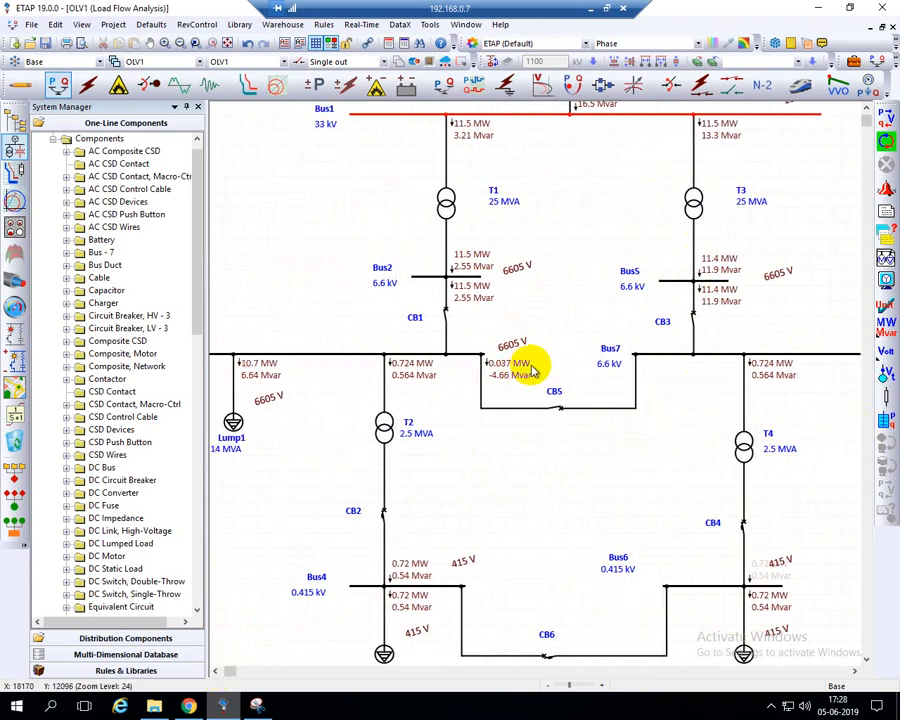
pyautogui.scroll(3, 515, 360)
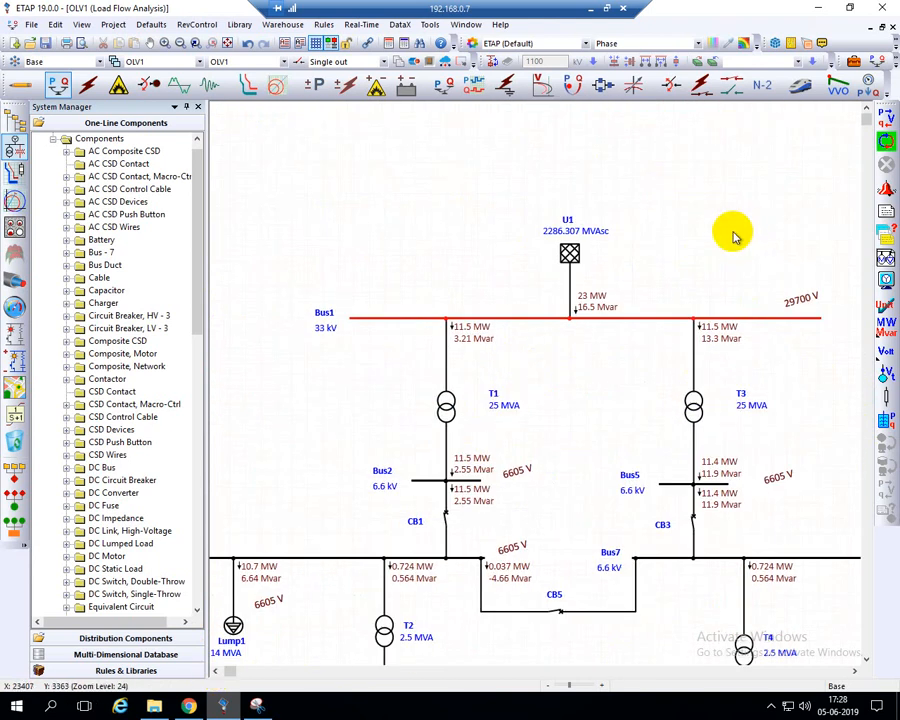
pyautogui.click(590, 12)
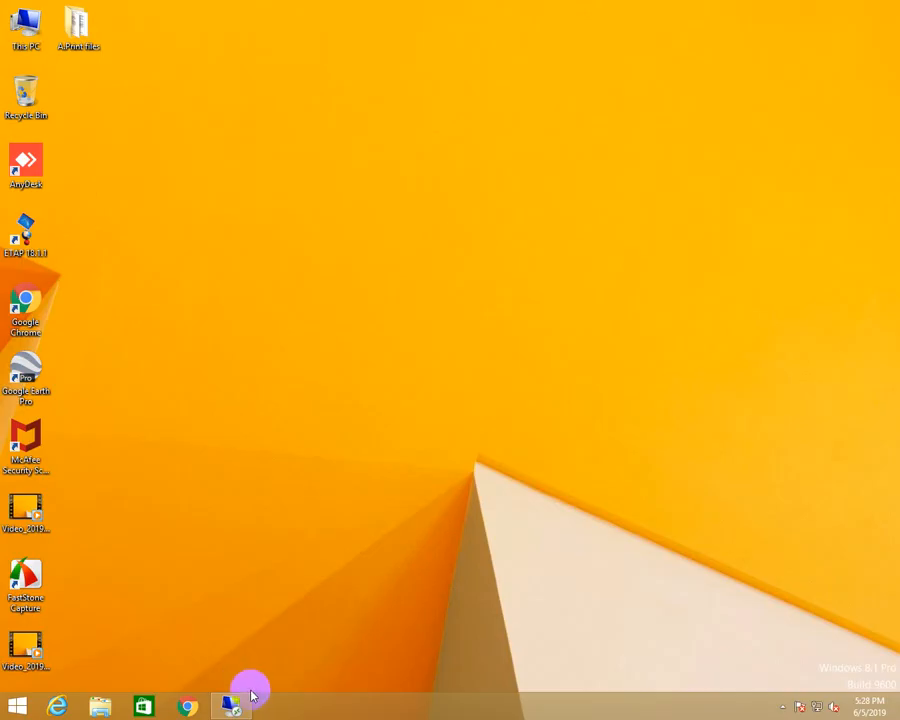